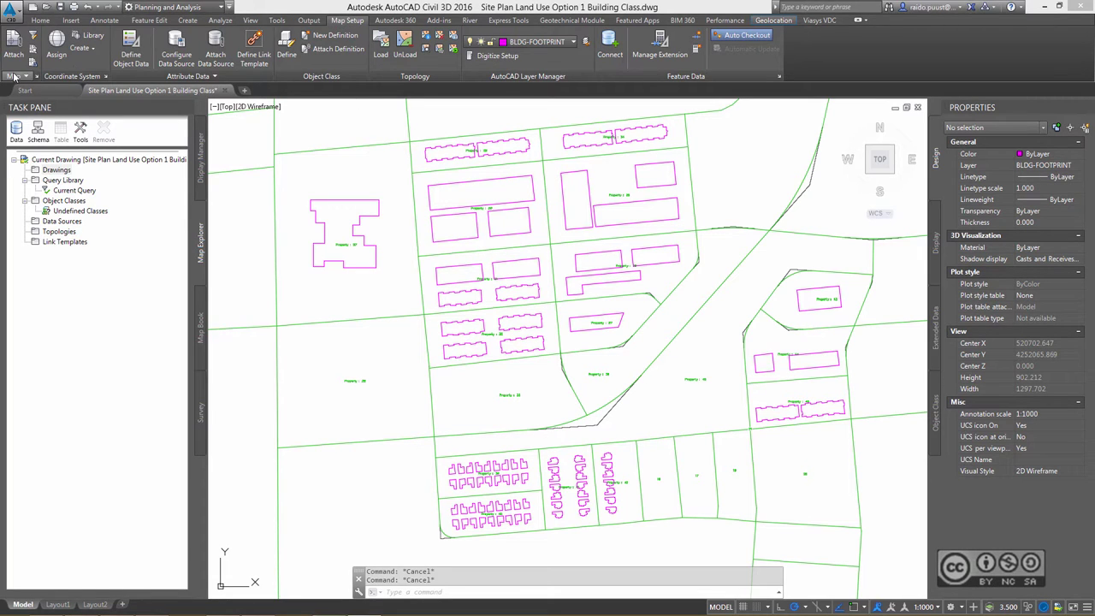
Log in to Map with the super user account
{"action": "left_click", "coordinate": [13, 77]}
{"action": "left_click", "coordinate": [31, 131]}
{"action": "type", "text": "SuperUser"}
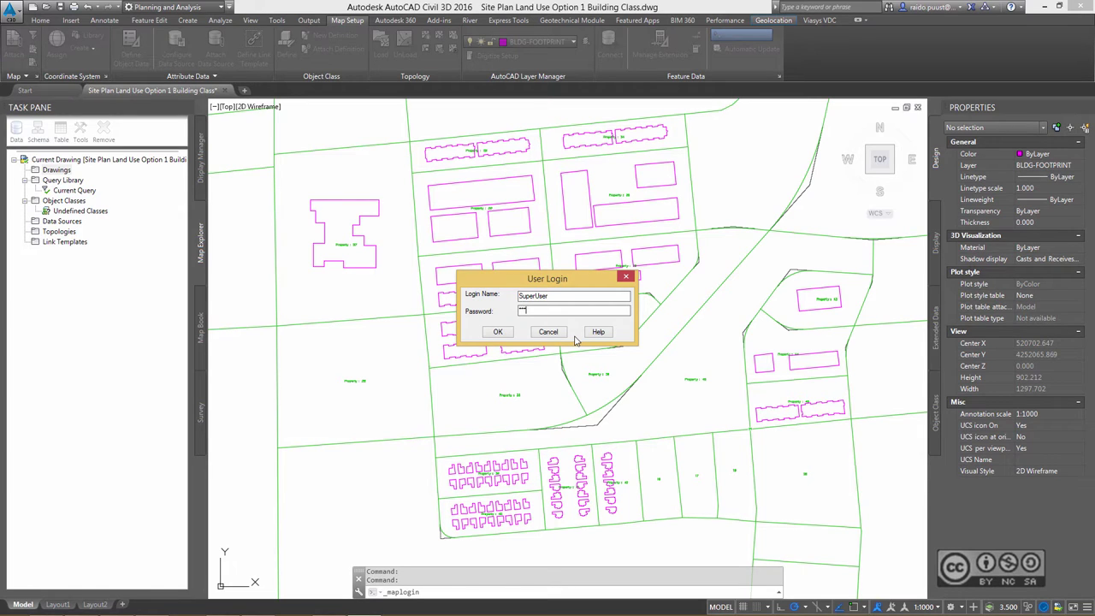
{"action": "left_click", "coordinate": [504, 337]}
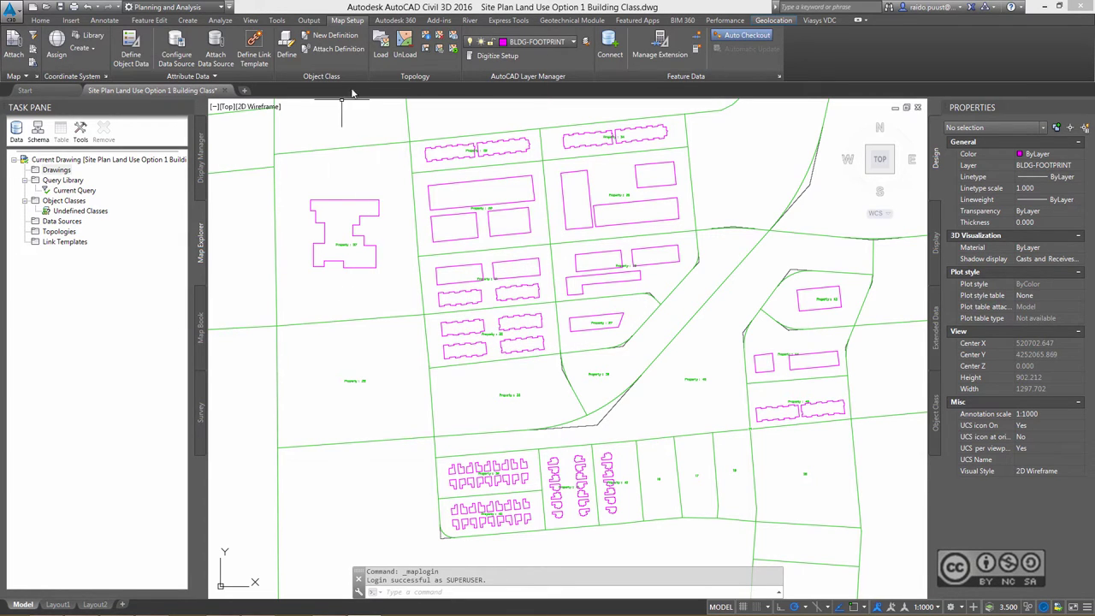
Create a new object class definition file named Building
{"action": "left_click", "coordinate": [325, 40]}
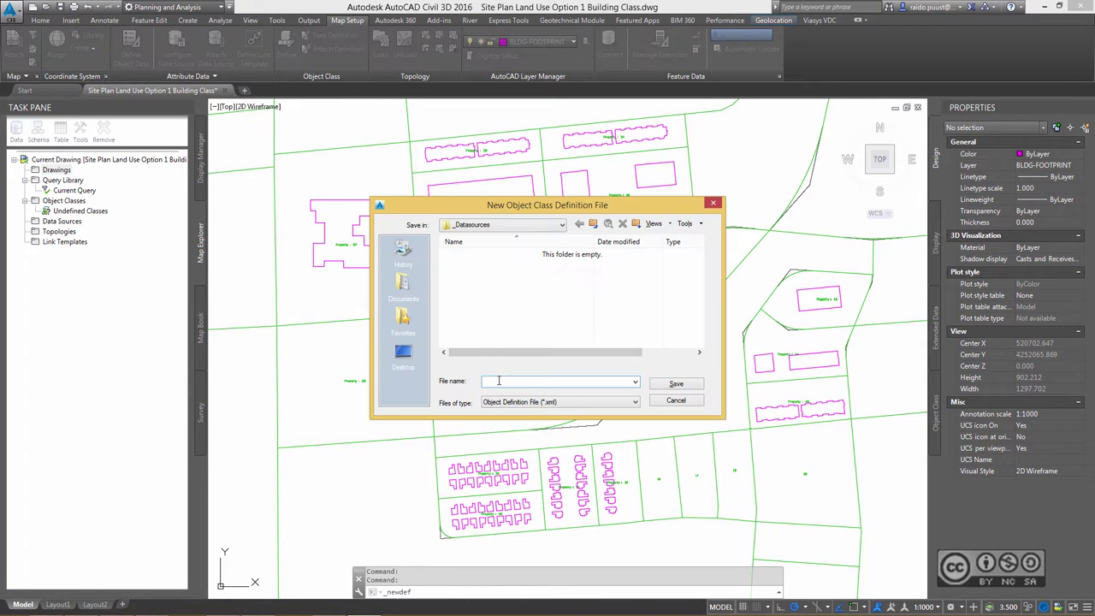
{"action": "type", "text": "Buid"}
{"action": "key", "text": "BackSpace"}
{"action": "type", "text": "lding"}
{"action": "left_click", "coordinate": [676, 384]}
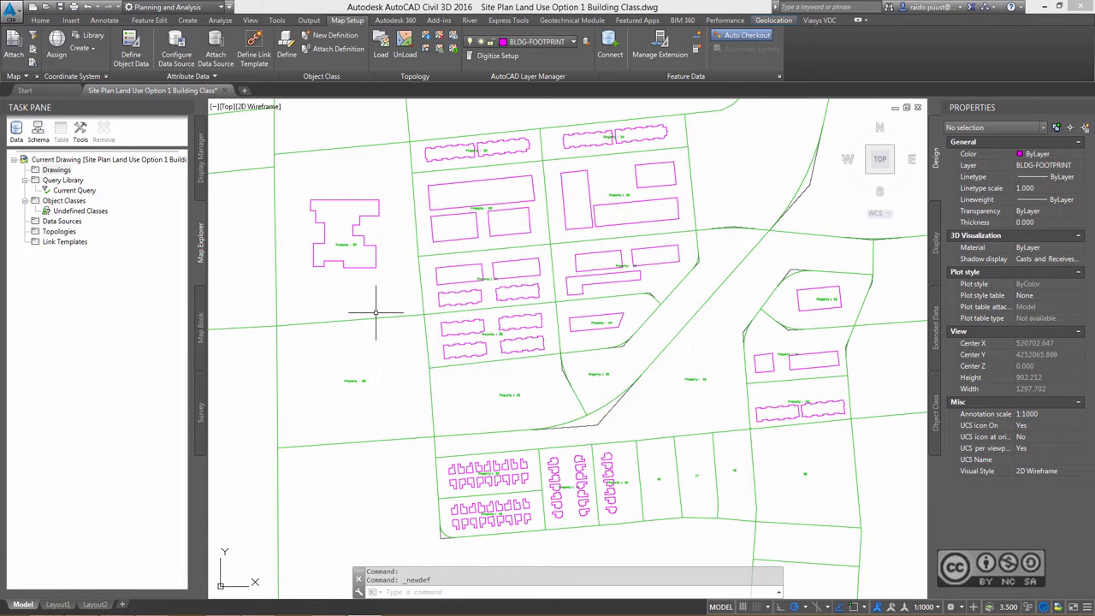
Define a Building object class from the H-shaped building, with a 'Plan' description, applying to polylines
{"action": "left_click", "coordinate": [85, 204]}
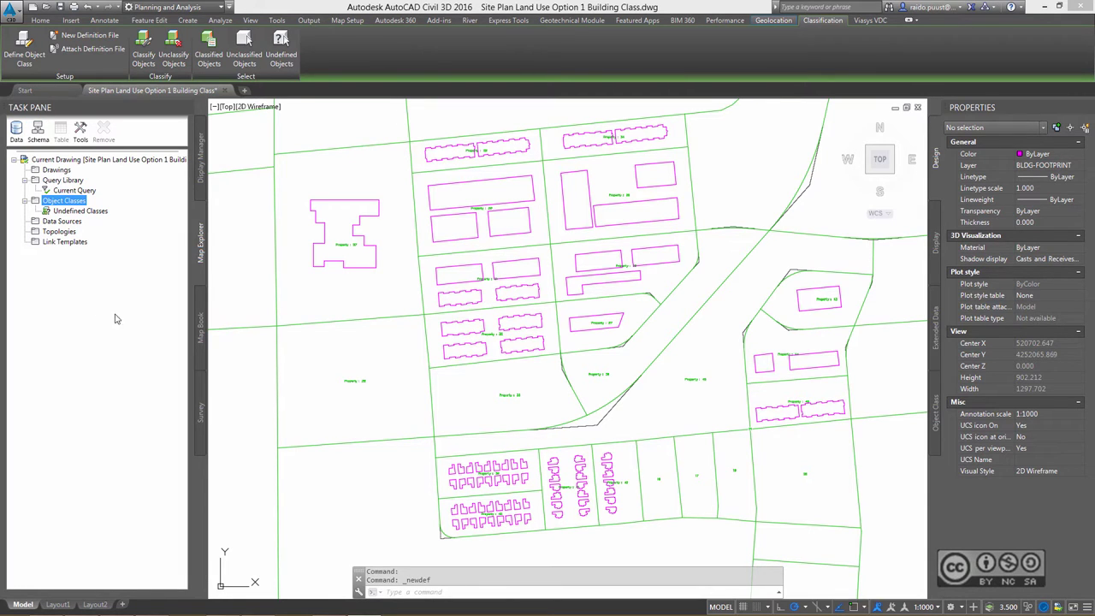
{"action": "left_click", "coordinate": [23, 44]}
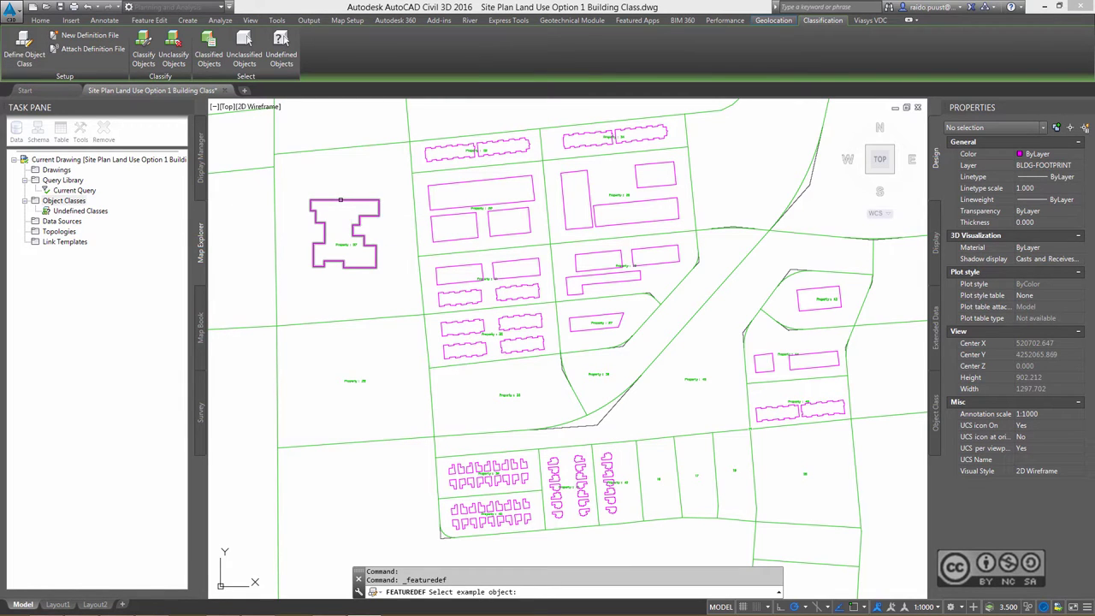
{"action": "left_click", "coordinate": [342, 200]}
{"action": "key", "text": "Return"}
{"action": "type", "text": "Bui"}
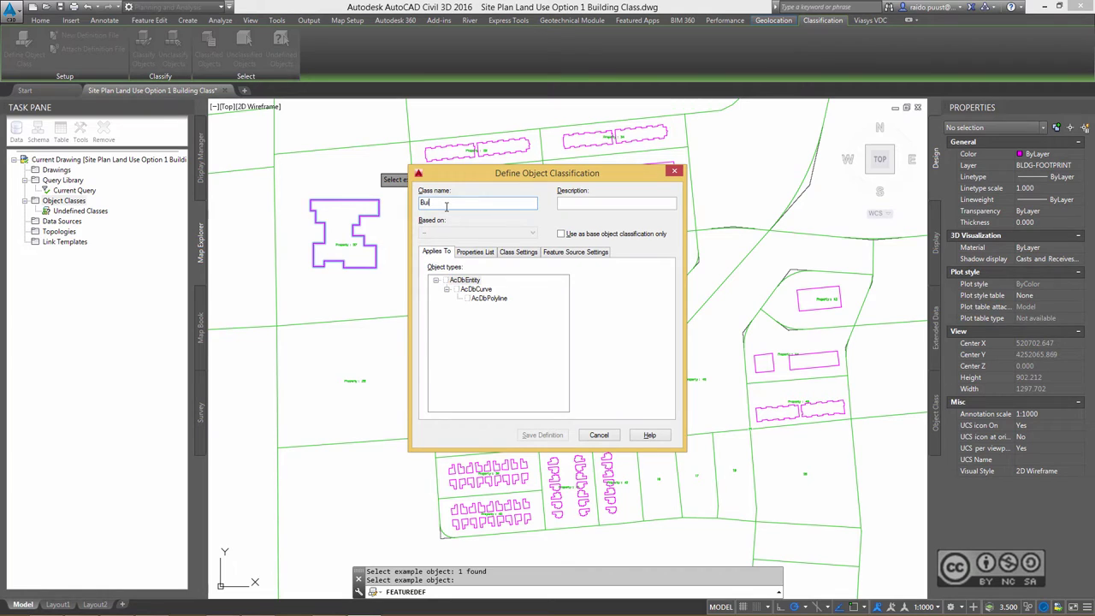
{"action": "type", "text": "lding"}
{"action": "left_click", "coordinate": [596, 203]}
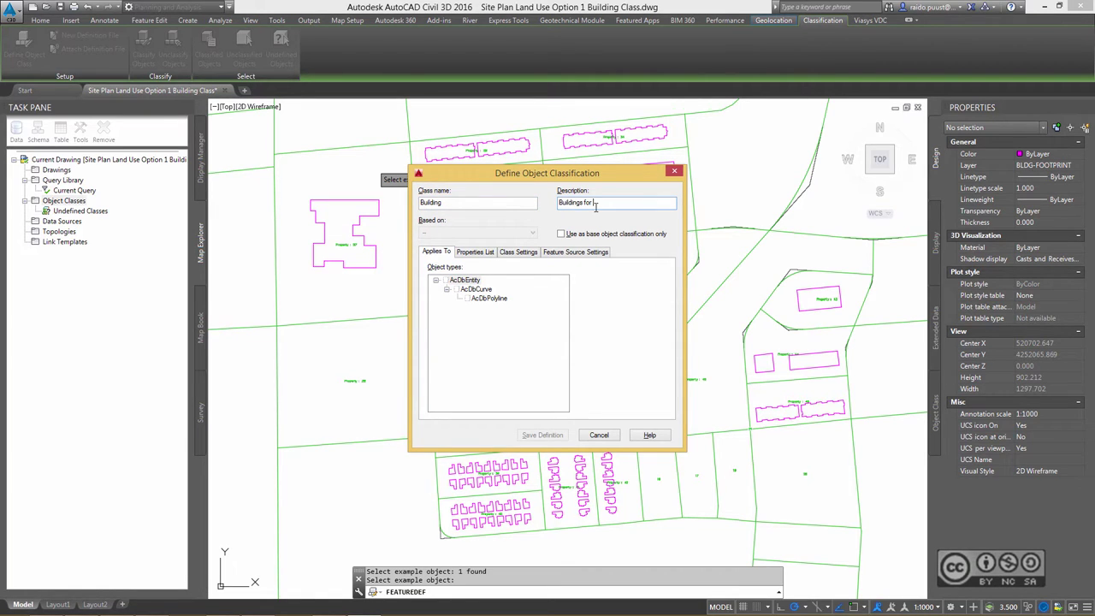
{"action": "type", "text": "Plan"}
{"action": "left_click", "coordinate": [467, 299]}
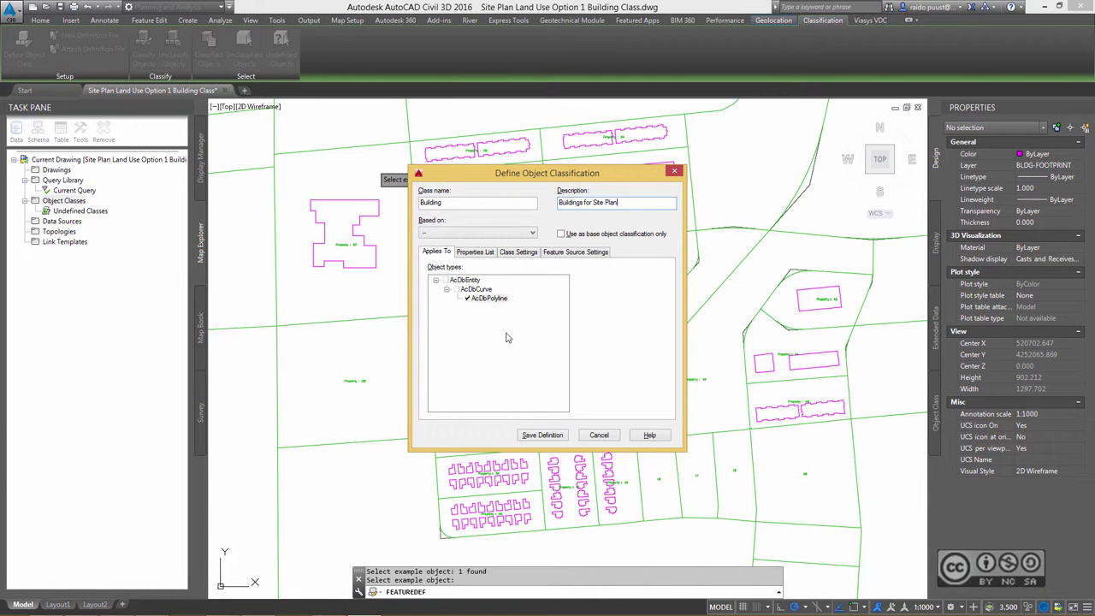
Include the Layer, Elevation, Area and Length properties in the Building class
{"action": "left_click", "coordinate": [476, 253]}
{"action": "mouse_move", "coordinate": [536, 346]}
{"action": "left_mouse_down"}
{"action": "mouse_move", "coordinate": [537, 374]}
{"action": "mouse_move", "coordinate": [537, 338]}
{"action": "left_mouse_up"}
{"action": "left_click", "coordinate": [457, 298]}
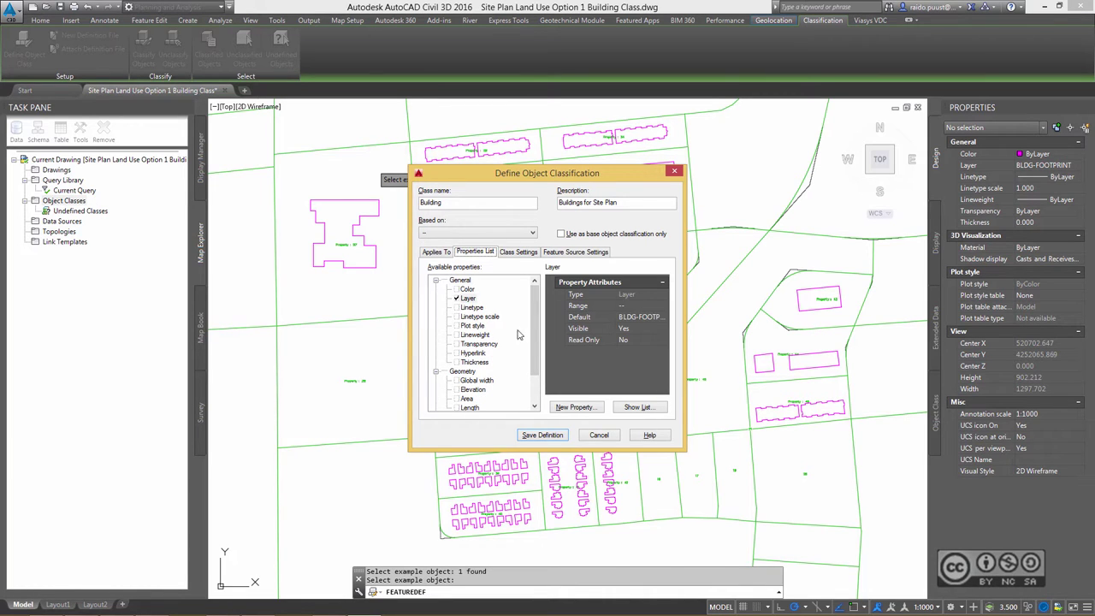
{"action": "left_click", "coordinate": [456, 389]}
{"action": "left_click_drag", "start_coordinate": [532, 366], "coordinate": [530, 396]}
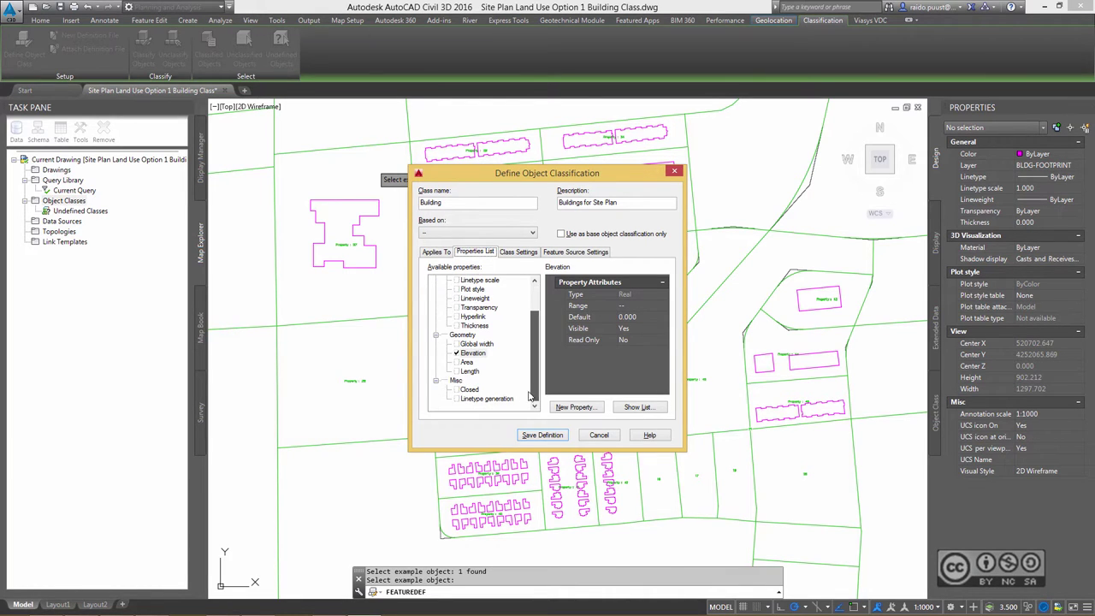
{"action": "left_click", "coordinate": [456, 362]}
{"action": "left_click", "coordinate": [456, 371]}
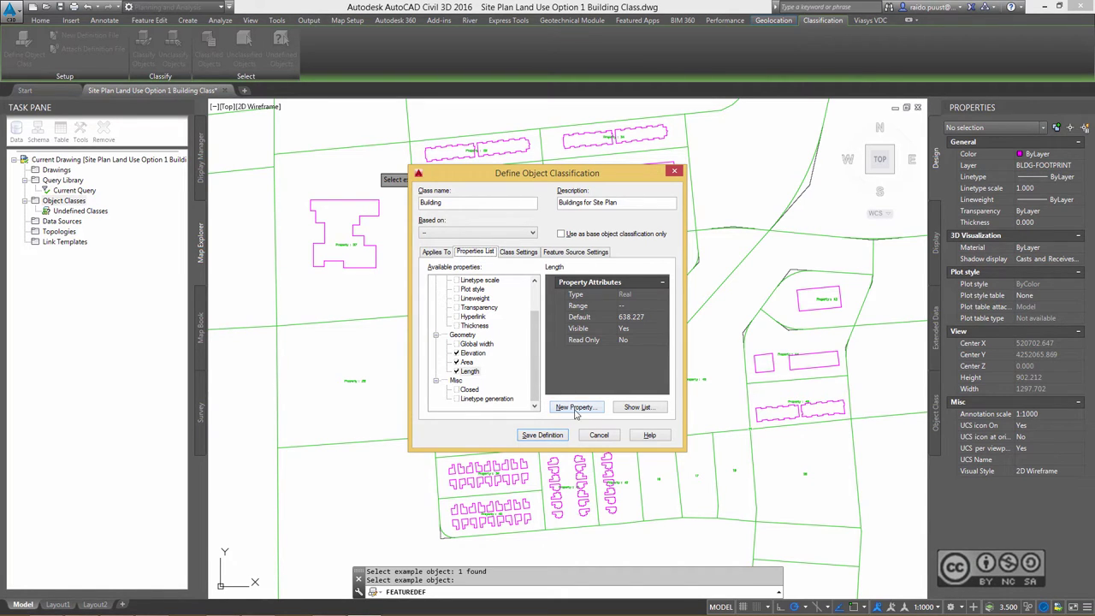
Add Height, RoofSlope and Type properties under the Building category
{"action": "left_click", "coordinate": [576, 407]}
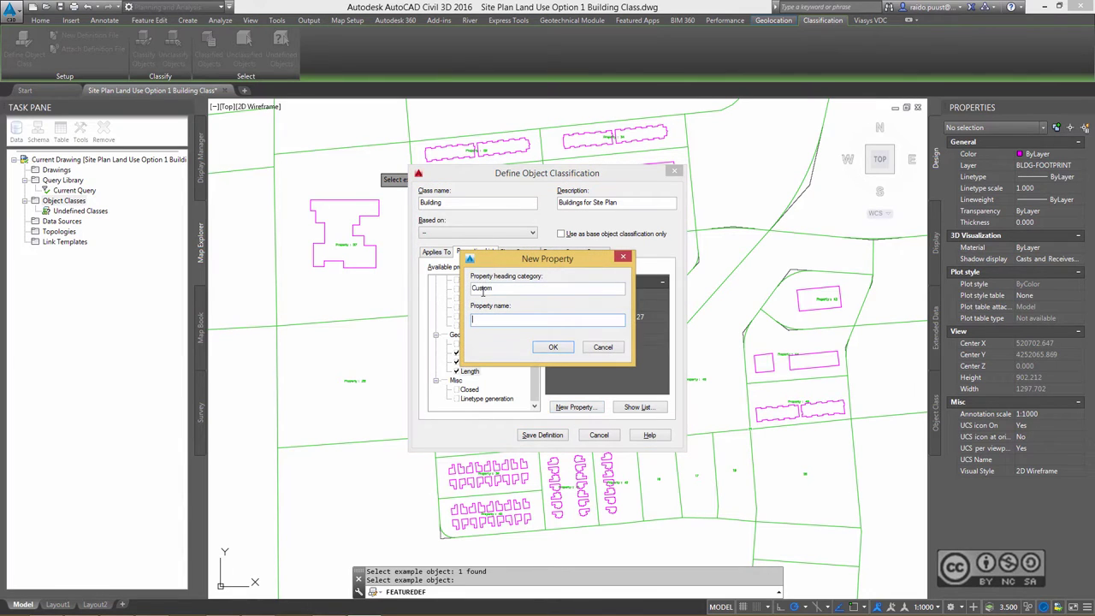
{"action": "type", "text": "Buil"}
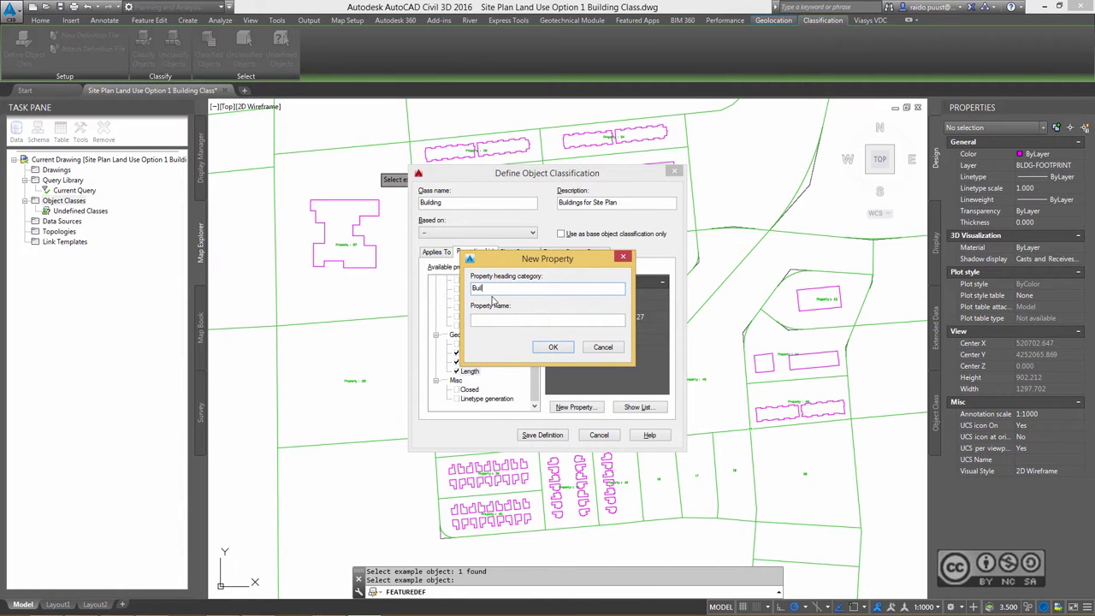
{"action": "type", "text": "ding"}
{"action": "left_click", "coordinate": [552, 349]}
{"action": "left_click", "coordinate": [575, 406]}
{"action": "type", "text": "RoofSlope"}
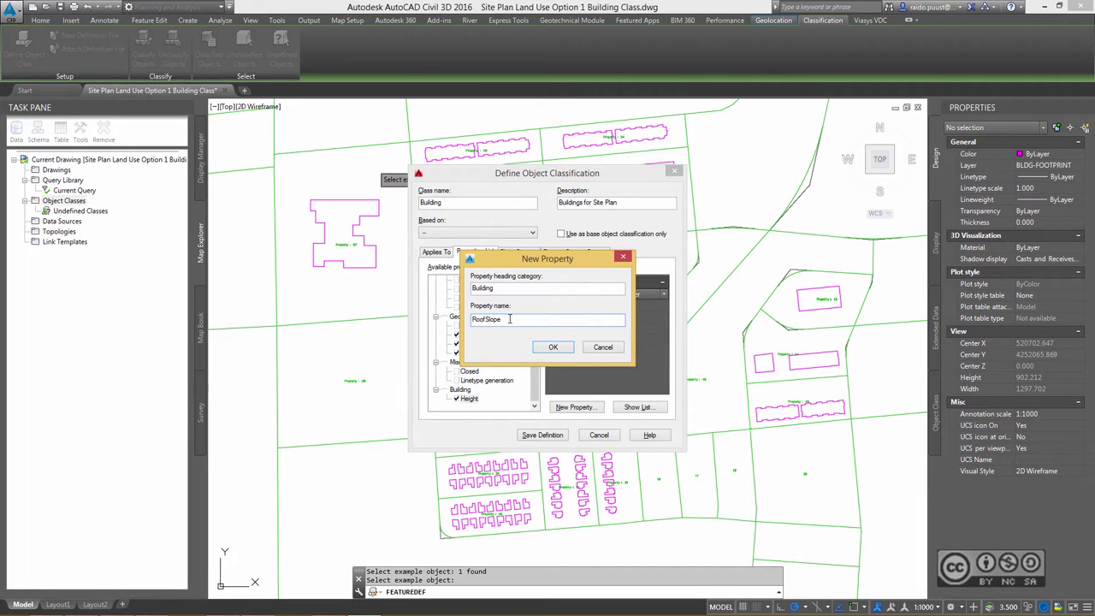
{"action": "key", "text": "Return"}
{"action": "left_click", "coordinate": [575, 406]}
{"action": "type", "text": "Type"}
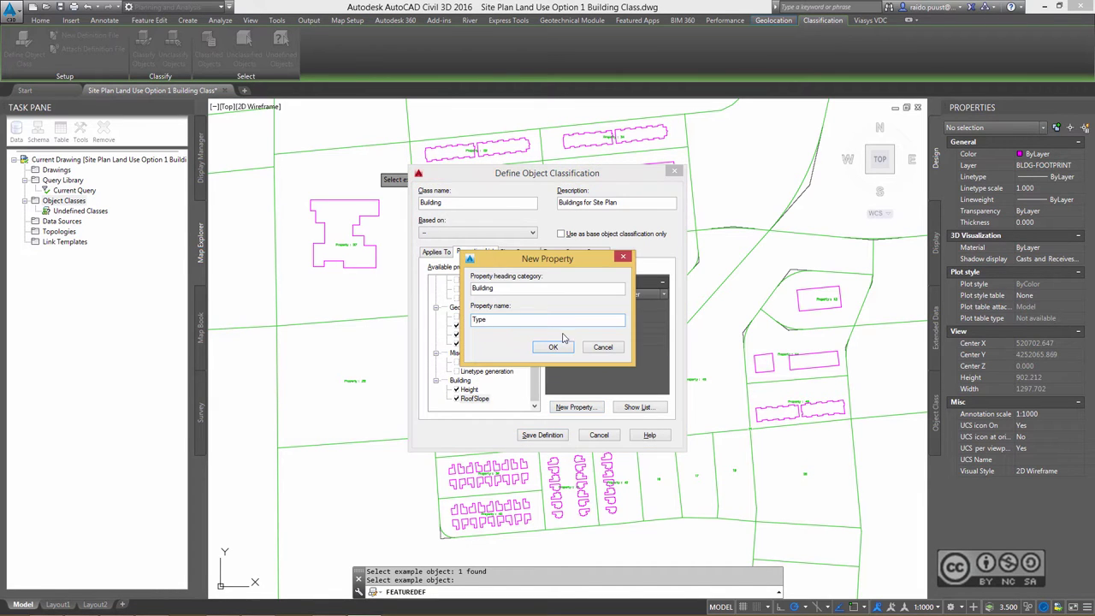
{"action": "left_click", "coordinate": [554, 350]}
Add Owner and Population properties and save the Building class definition
{"action": "left_click", "coordinate": [575, 406]}
{"action": "type", "text": "Owner"}
{"action": "left_click", "coordinate": [551, 350]}
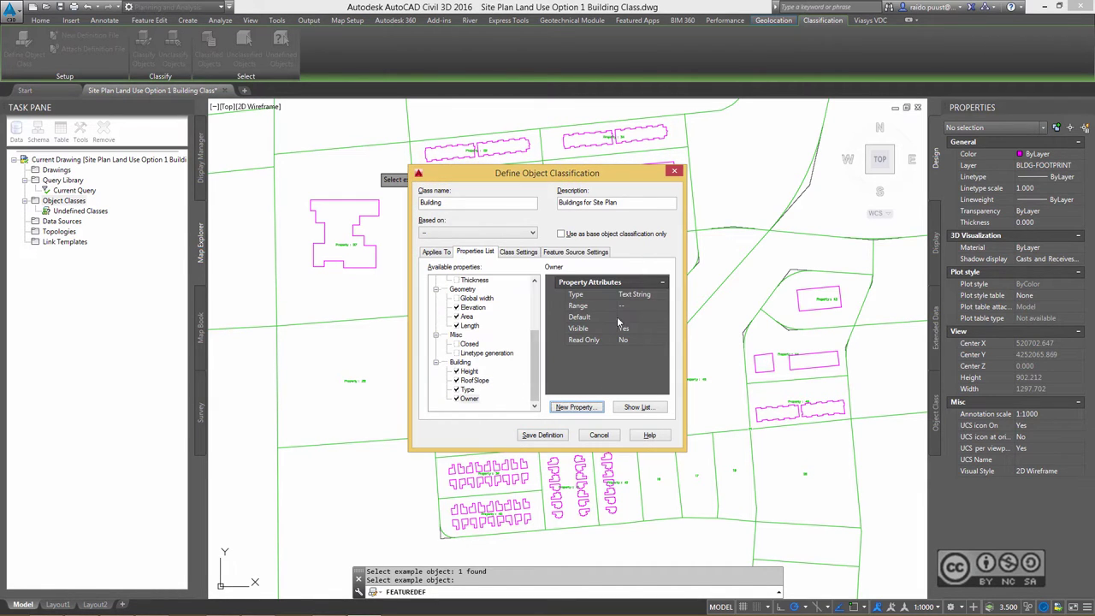
{"action": "left_click", "coordinate": [575, 406]}
{"action": "type", "text": "Population"}
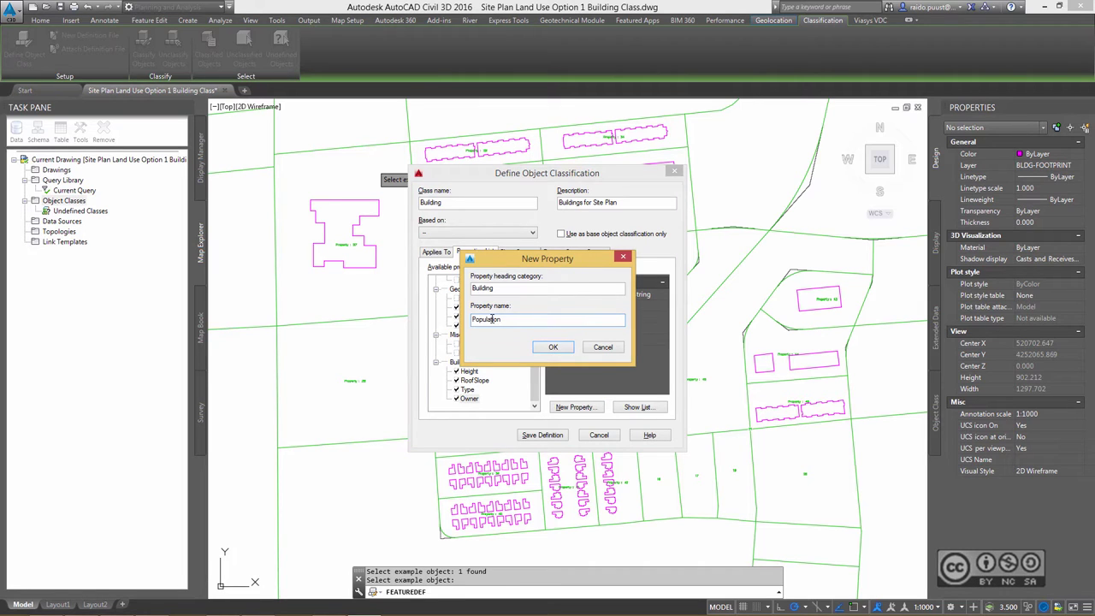
{"action": "left_click", "coordinate": [552, 347]}
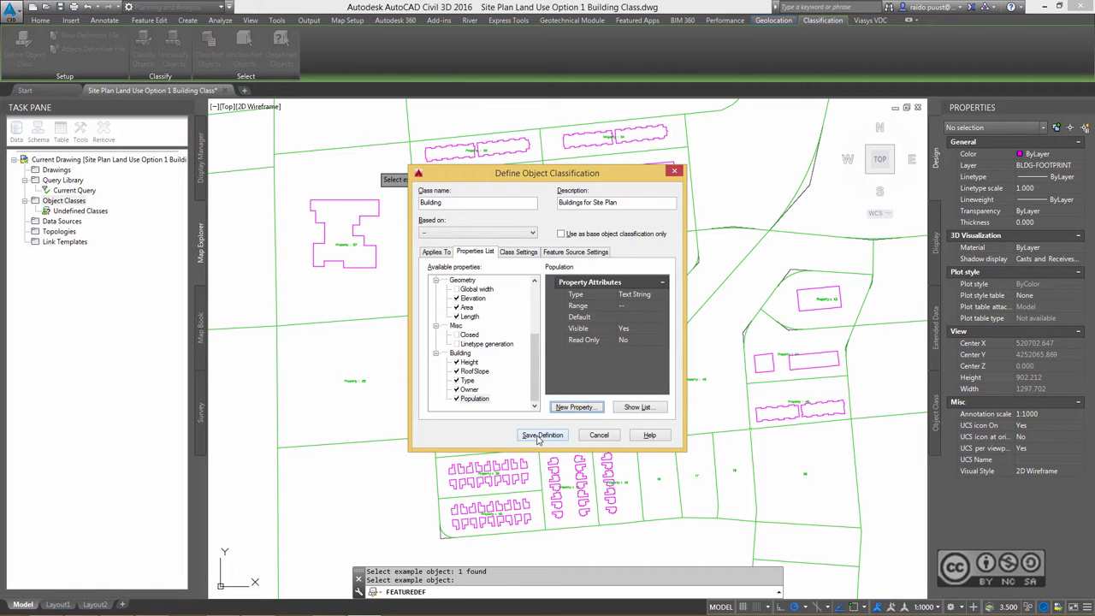
{"action": "left_click", "coordinate": [538, 437]}
Freeze the green AREA-RES parcel layer
{"action": "left_click", "coordinate": [370, 173]}
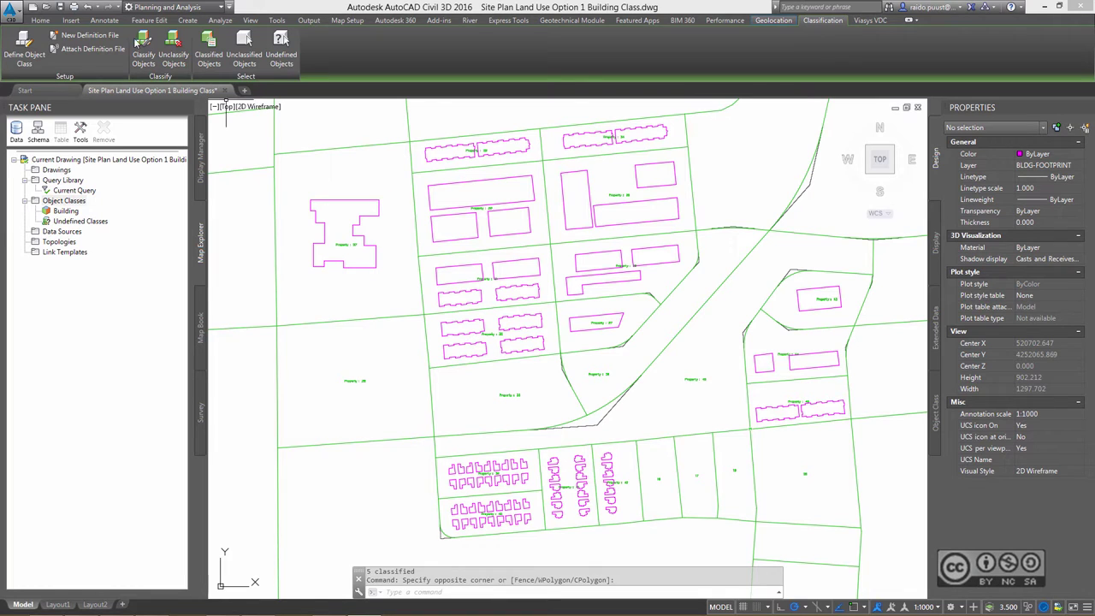
{"action": "left_click", "coordinate": [40, 20]}
{"action": "left_click", "coordinate": [361, 34]}
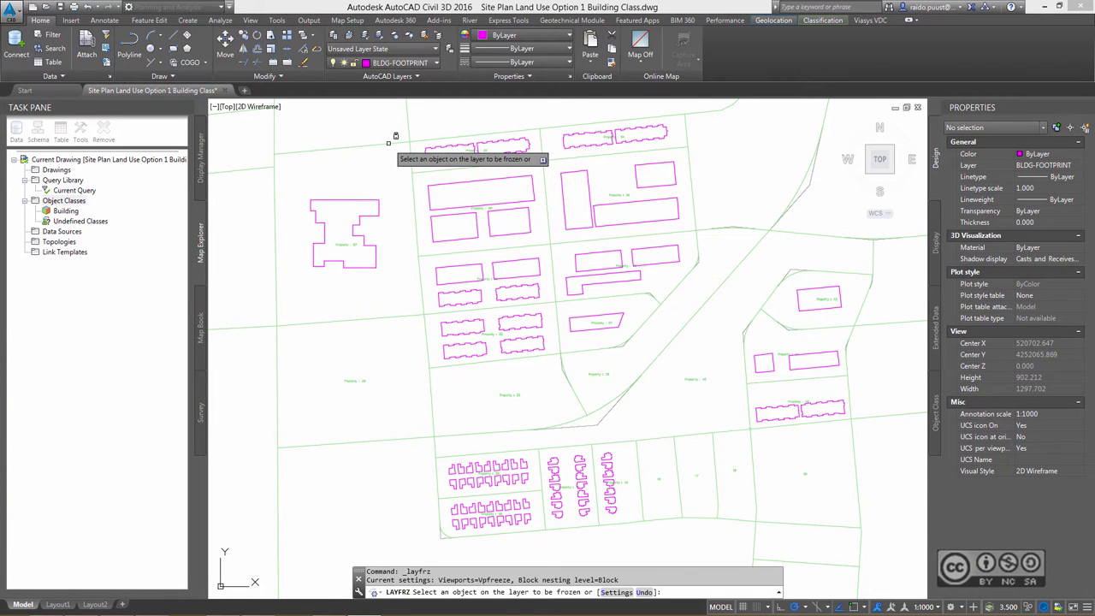
{"action": "left_click", "coordinate": [388, 143]}
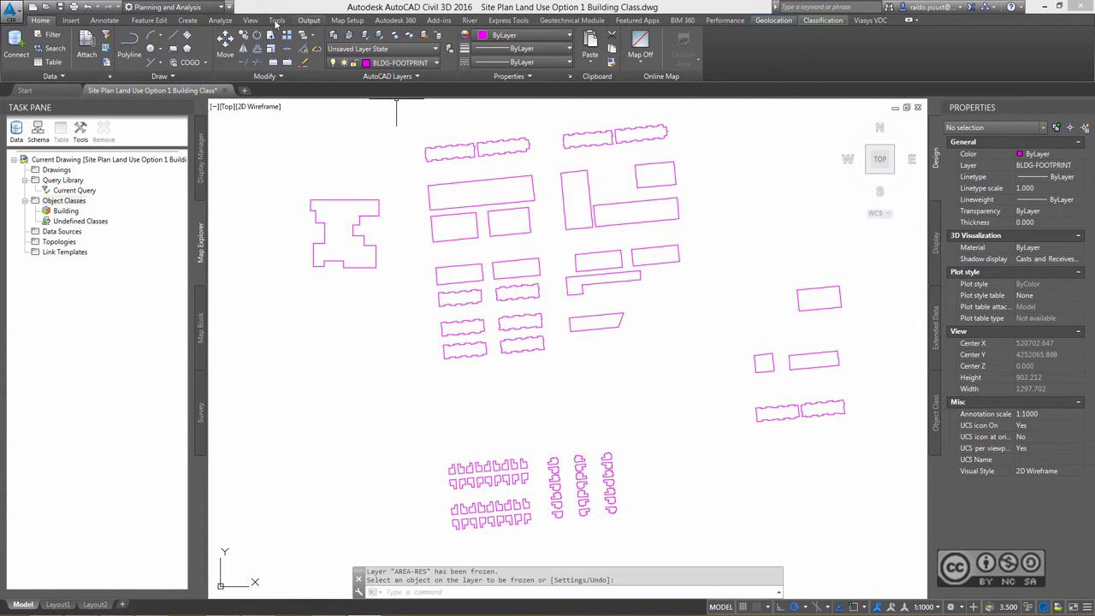
Classify the building footprint outlines as Building and inspect one building's class properties
{"action": "left_click", "coordinate": [347, 19]}
{"action": "left_click", "coordinate": [64, 200]}
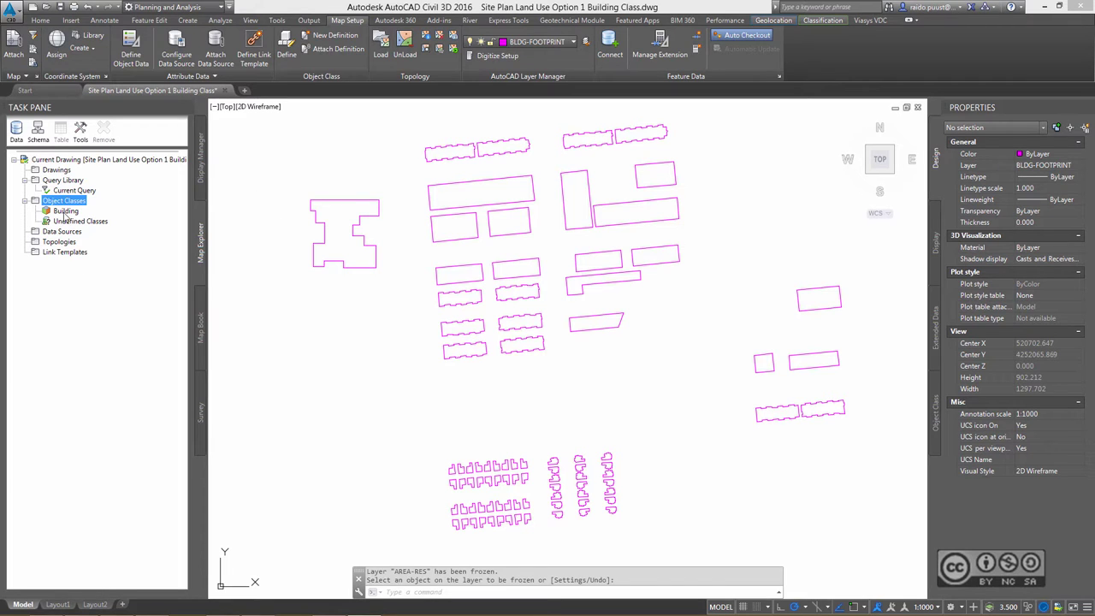
{"action": "left_click", "coordinate": [144, 51]}
{"action": "left_click", "coordinate": [542, 394]}
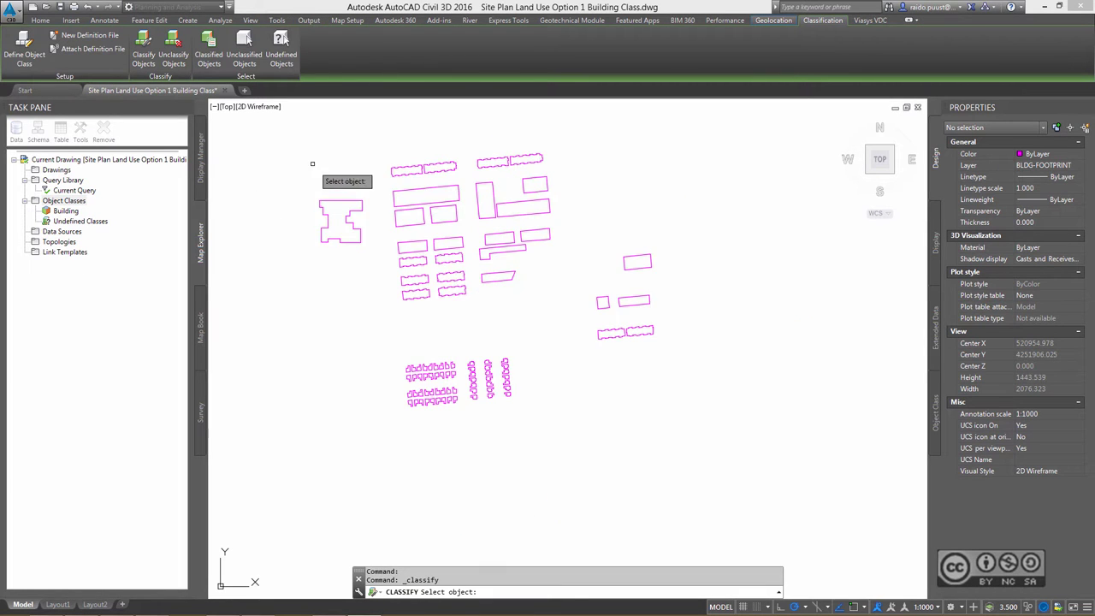
{"action": "left_click", "coordinate": [312, 164]}
{"action": "left_click", "coordinate": [675, 441]}
{"action": "scroll", "coordinate": [335, 256], "scroll_direction": "up", "scroll_amount": 2}
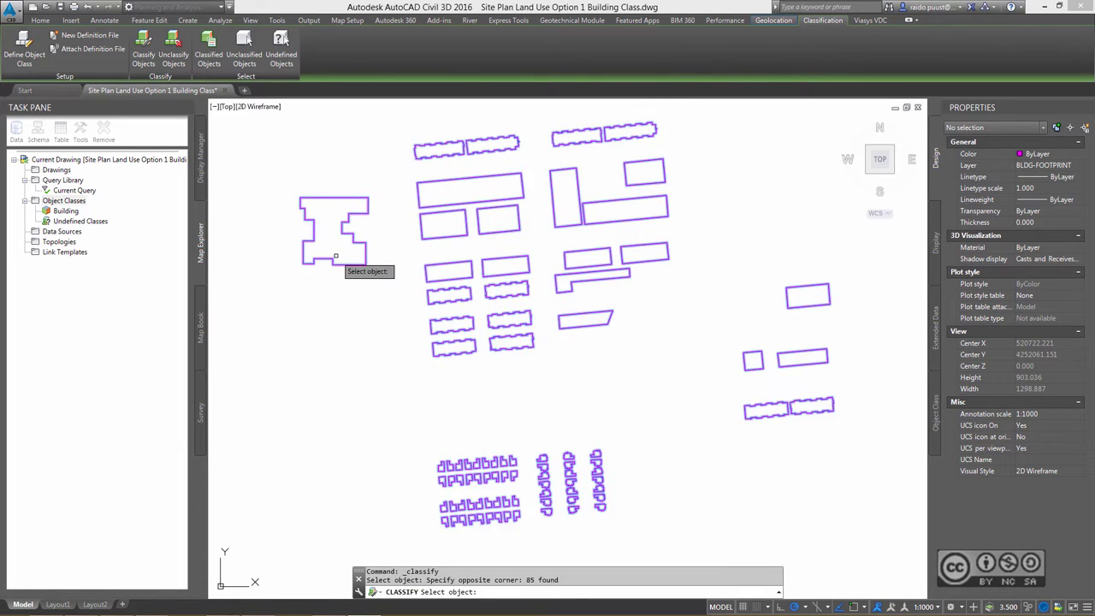
{"action": "key", "text": "Return"}
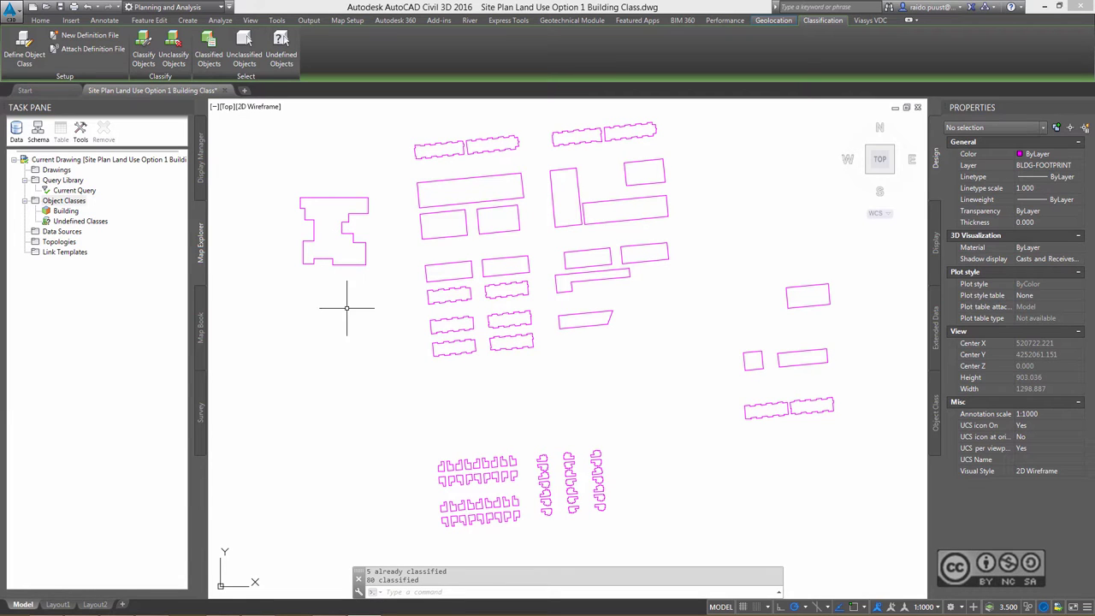
{"action": "left_click", "coordinate": [361, 216]}
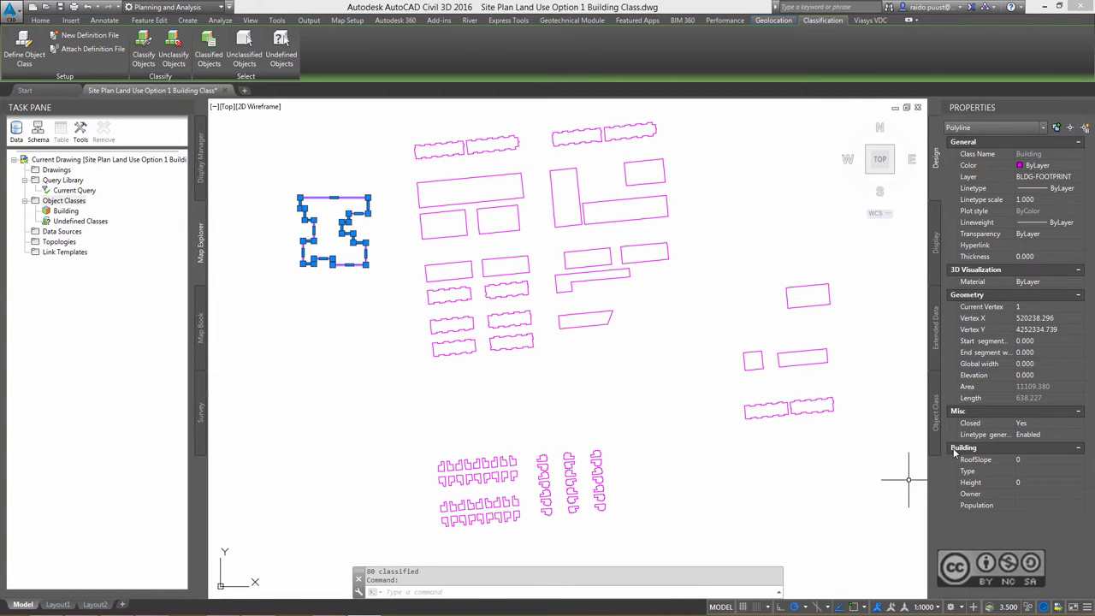
{"action": "key", "text": "Escape"}
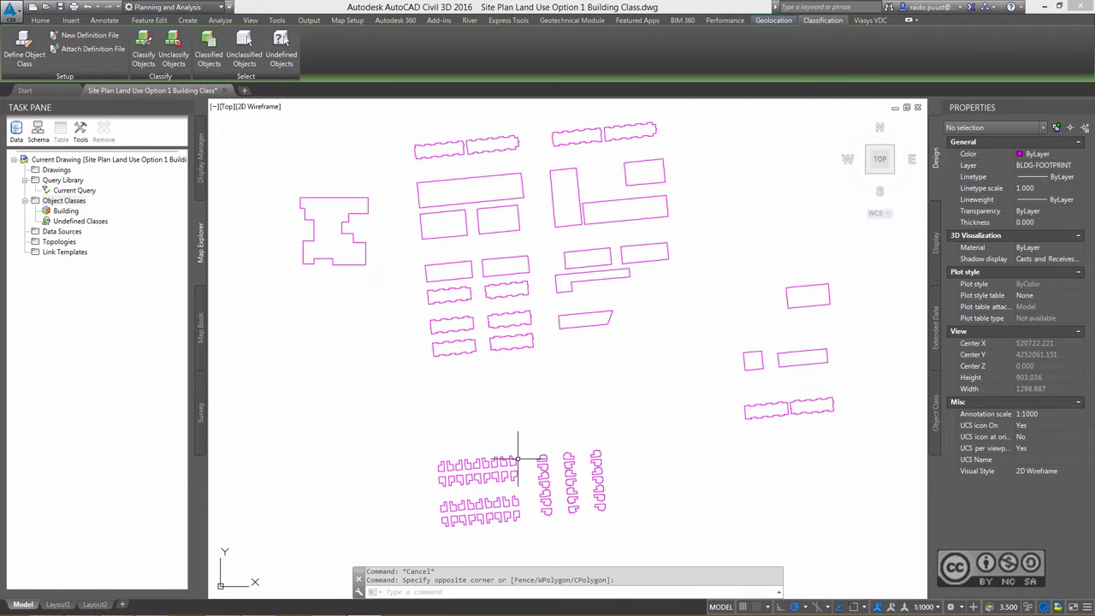
Give the 57 small houses Type SINGLE FAMILY, roof slope 25 and population 6
{"action": "left_click", "coordinate": [387, 423]}
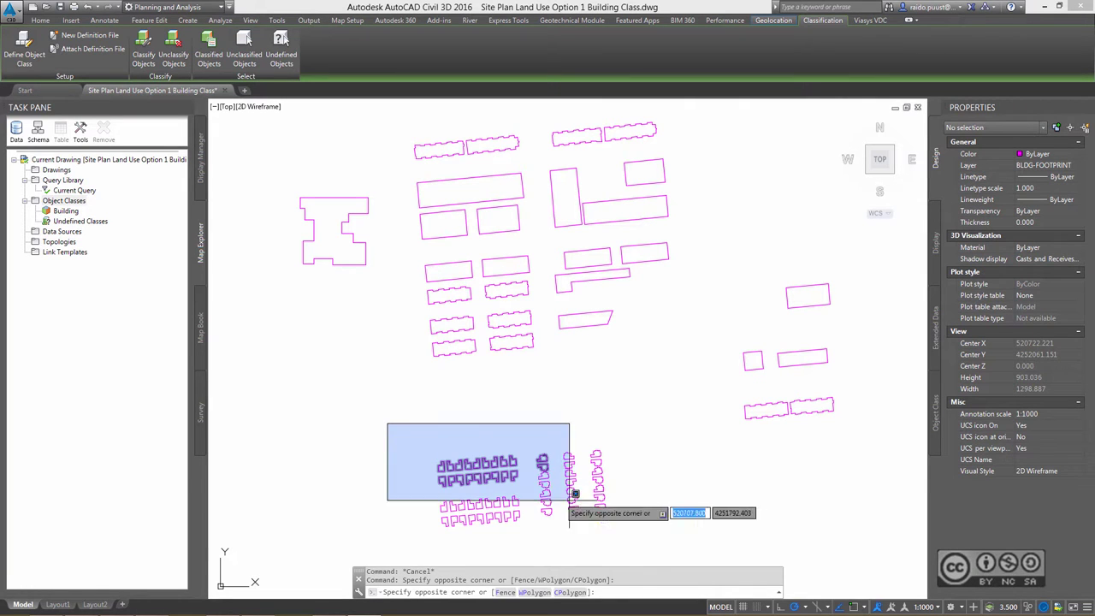
{"action": "left_click", "coordinate": [654, 545]}
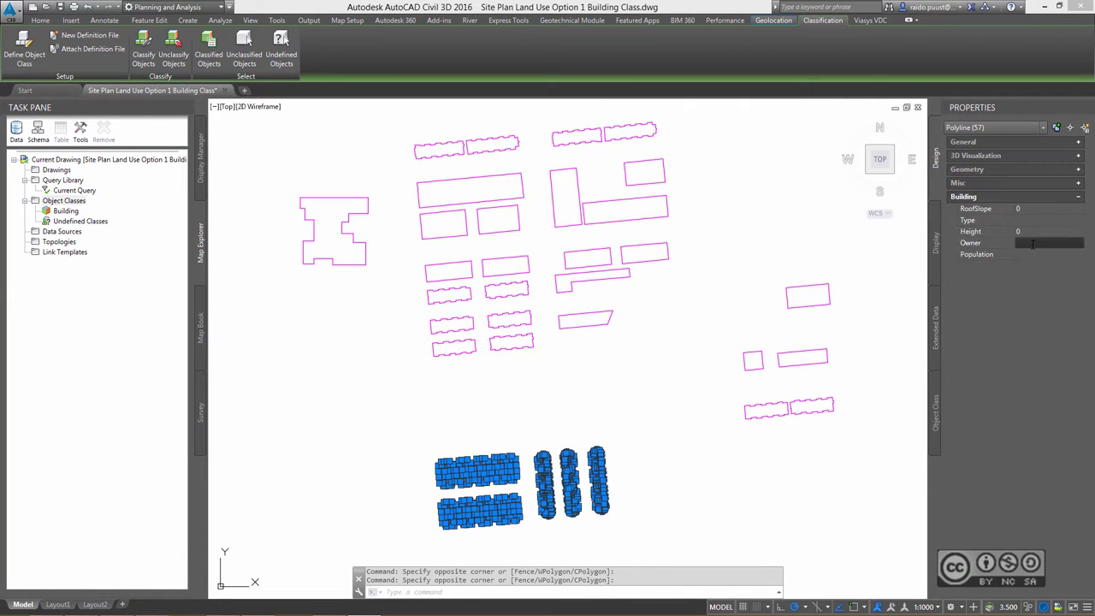
{"action": "type", "text": "PRIVATE"}
{"action": "left_click", "coordinate": [1031, 231]}
{"action": "type", "text": "4"}
{"action": "left_click", "coordinate": [1026, 220]}
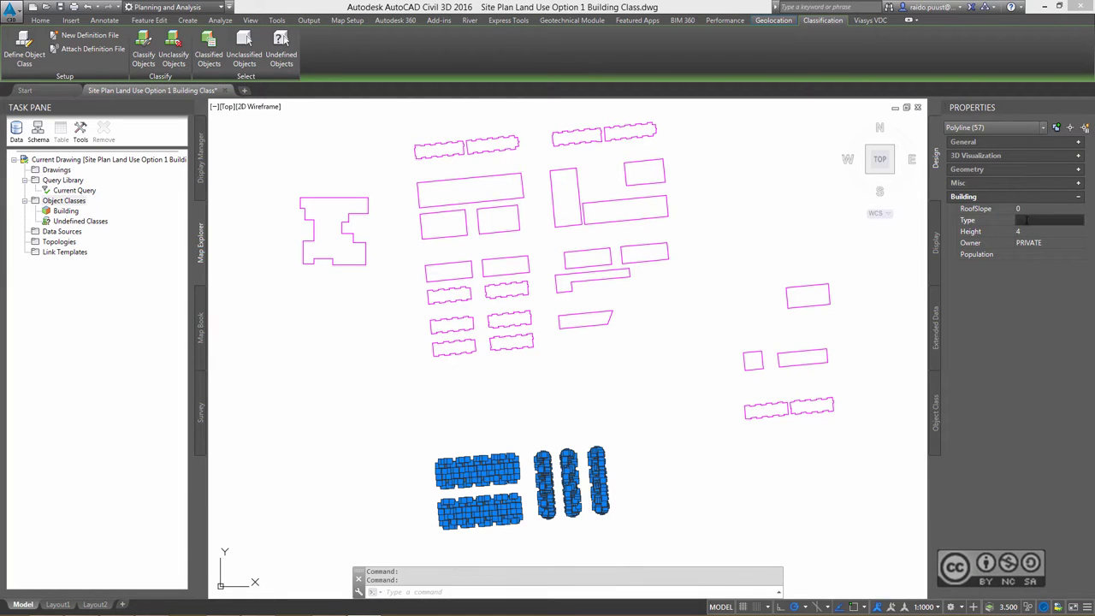
{"action": "type", "text": "SINGLE FAMILY"}
{"action": "left_click", "coordinate": [1027, 208]}
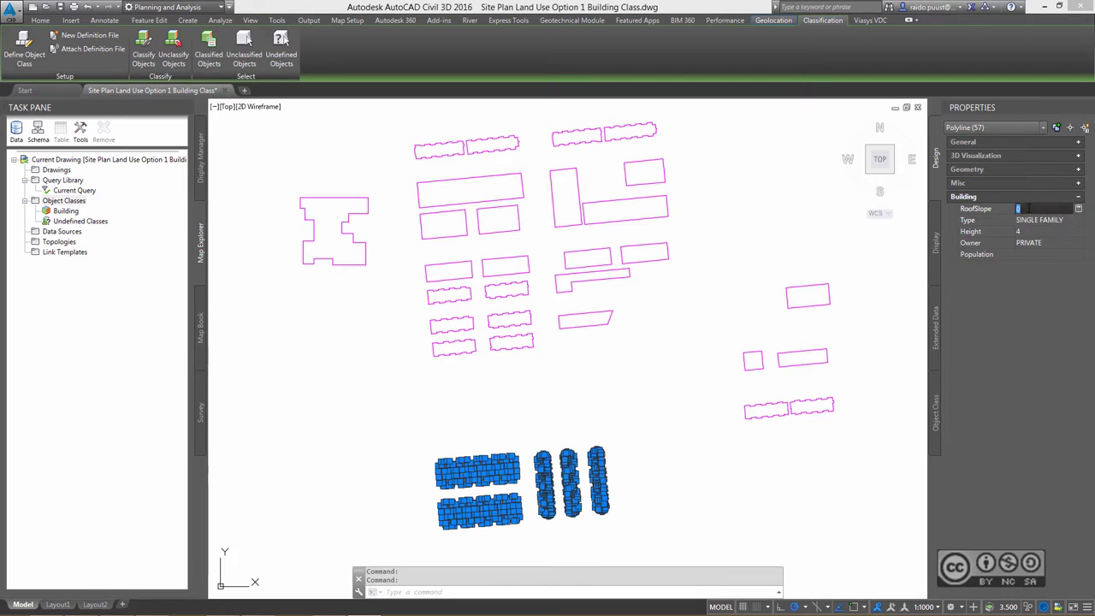
{"action": "type", "text": "25"}
{"action": "left_click", "coordinate": [1027, 255]}
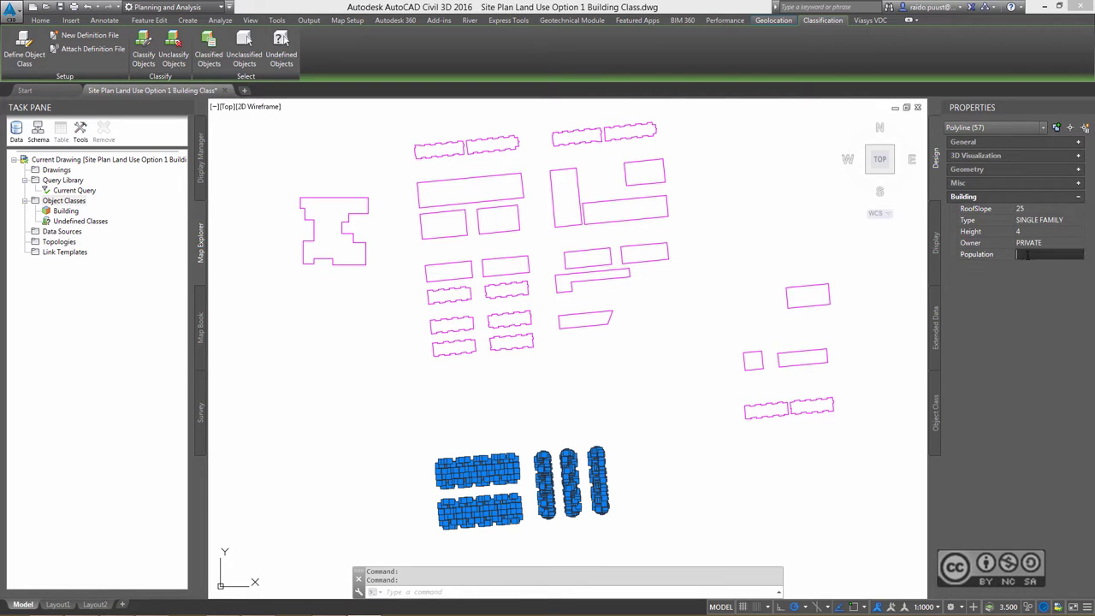
{"action": "type", "text": "6"}
{"action": "left_click", "coordinate": [621, 395]}
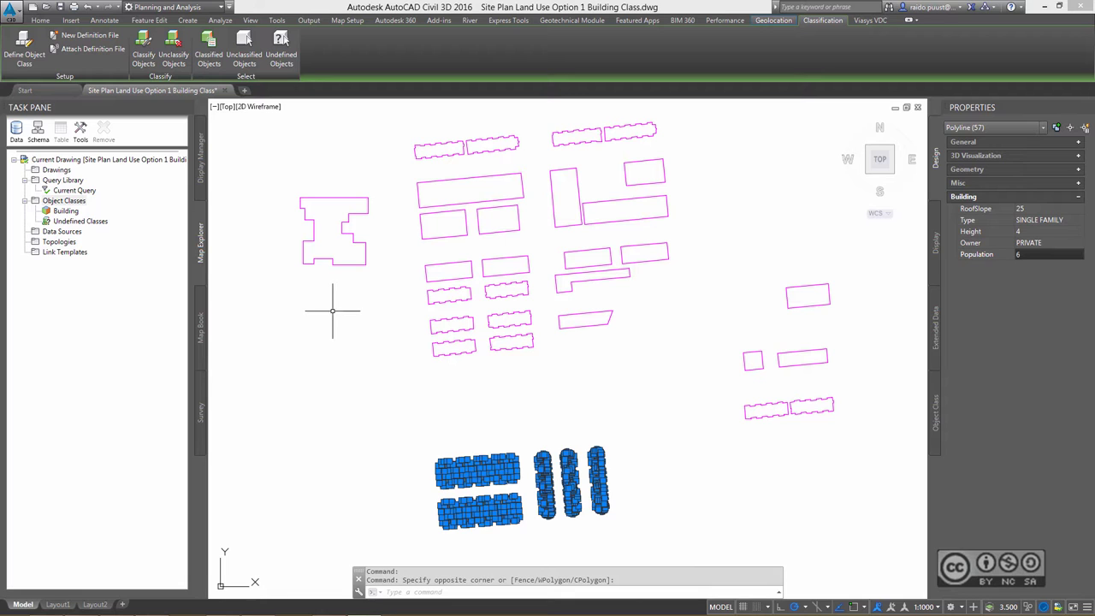
Set the terraced rows and right-hand row to Type LIVEWORK with roof slope 35
{"action": "key", "text": "Escape"}
{"action": "left_click", "coordinate": [529, 398]}
{"action": "left_click", "coordinate": [426, 289]}
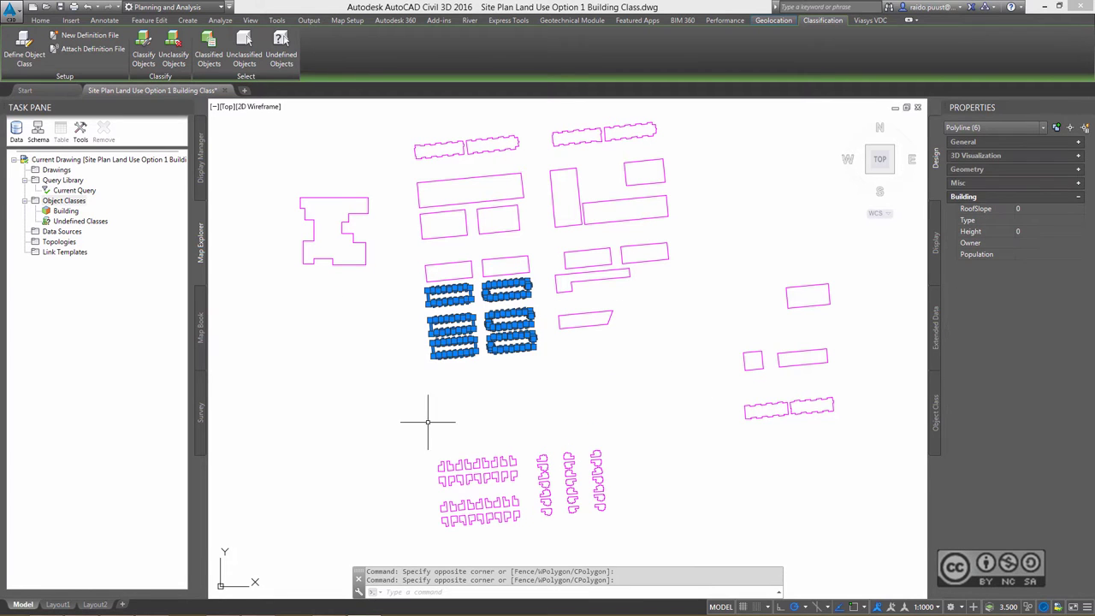
{"action": "left_click", "coordinate": [804, 407]}
{"action": "left_click", "coordinate": [1026, 208]}
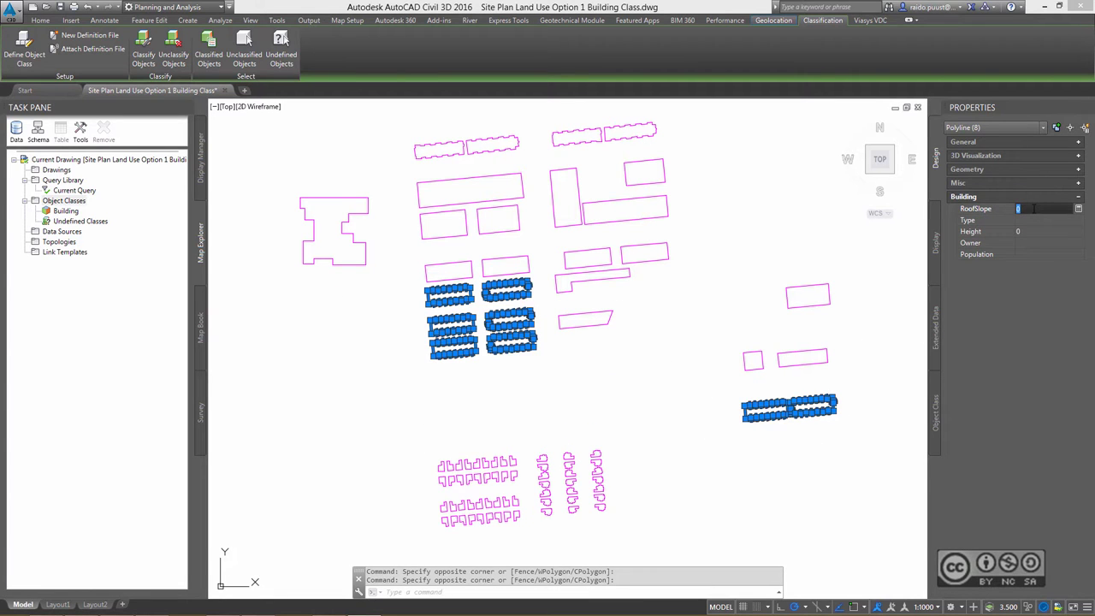
{"action": "key", "text": "Return"}
{"action": "left_click", "coordinate": [1026, 230]}
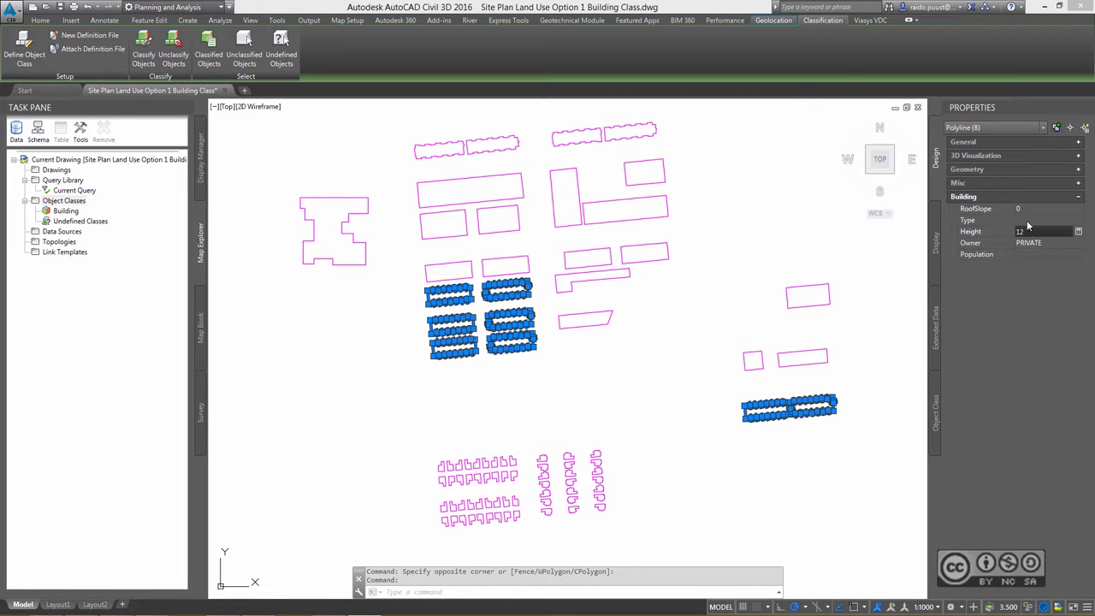
{"action": "left_click", "coordinate": [1026, 208]}
{"action": "type", "text": "35"}
{"action": "left_click", "coordinate": [1030, 220]}
{"action": "type", "text": "LIVEWORK"}
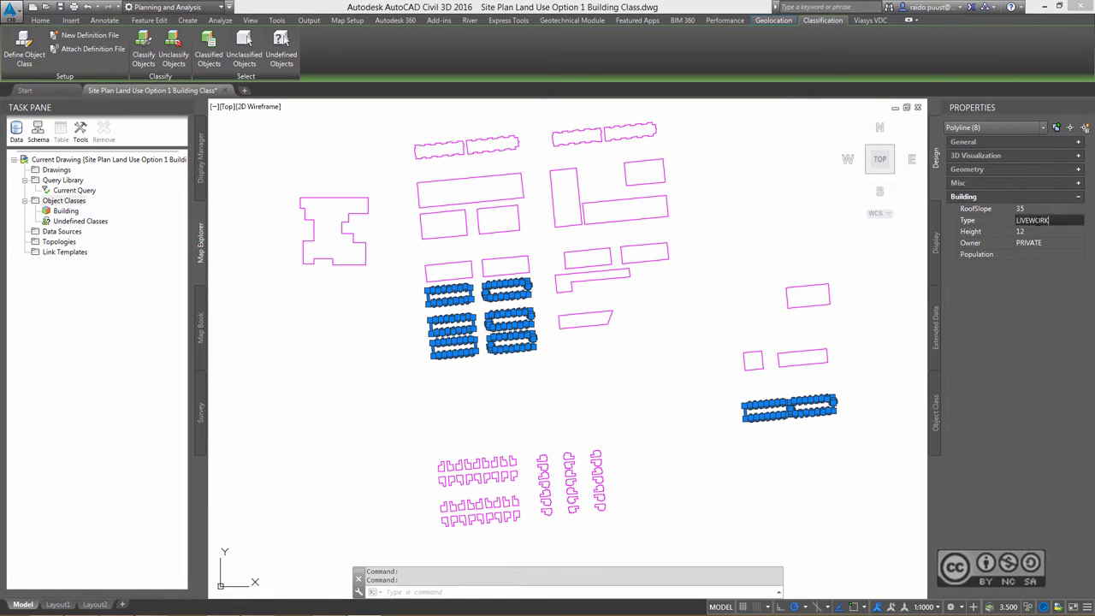
{"action": "left_click", "coordinate": [1027, 254]}
{"action": "key", "text": "Return"}
{"action": "key", "text": "Escape"}
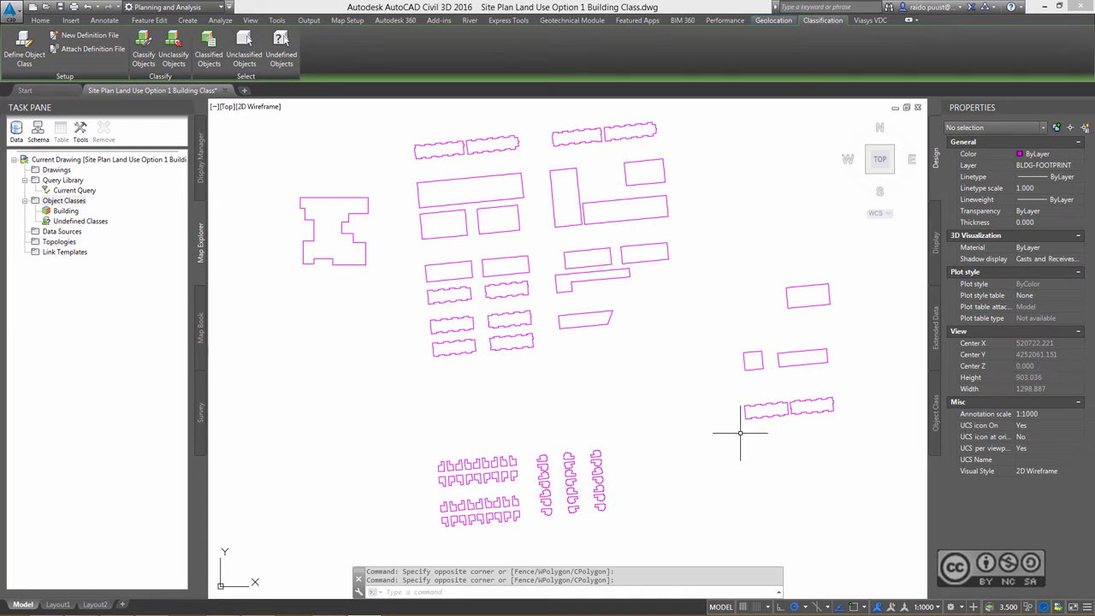
Set height, roof slope and population 250 for the two small buildings on the right
{"action": "left_click", "coordinate": [702, 331]}
{"action": "left_click", "coordinate": [875, 376]}
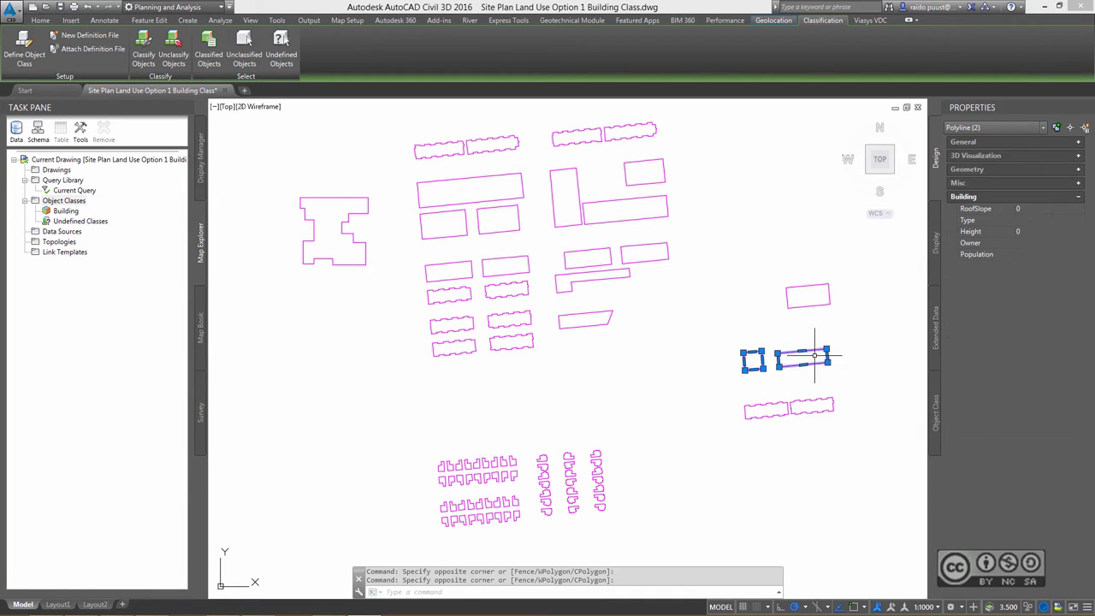
{"action": "left_click", "coordinate": [1026, 231]}
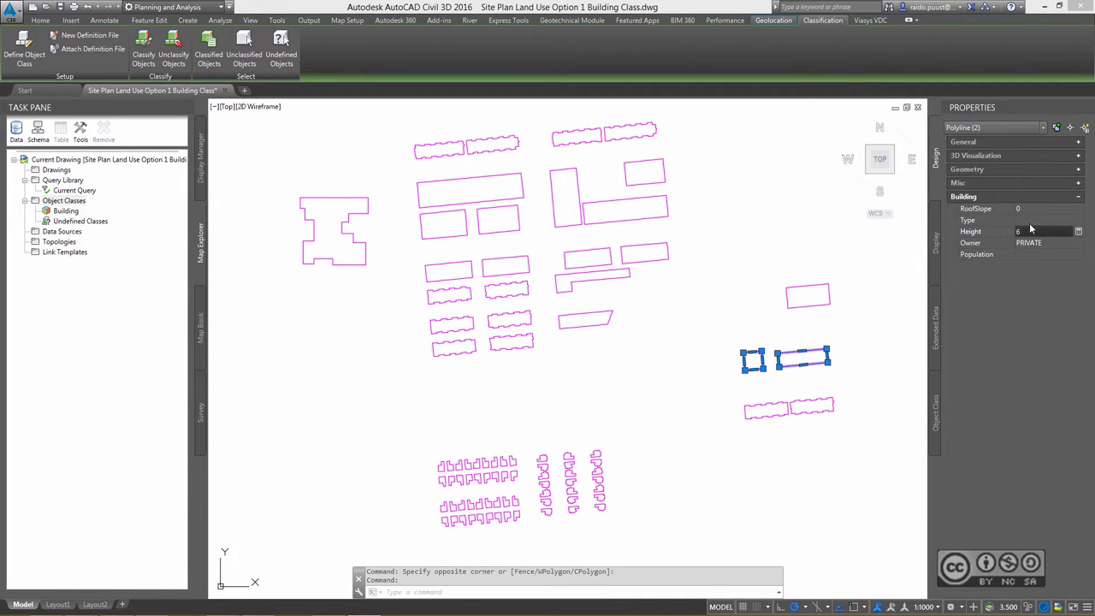
{"action": "type", "text": "COMMERCIAL"}
{"action": "left_click", "coordinate": [1027, 208]}
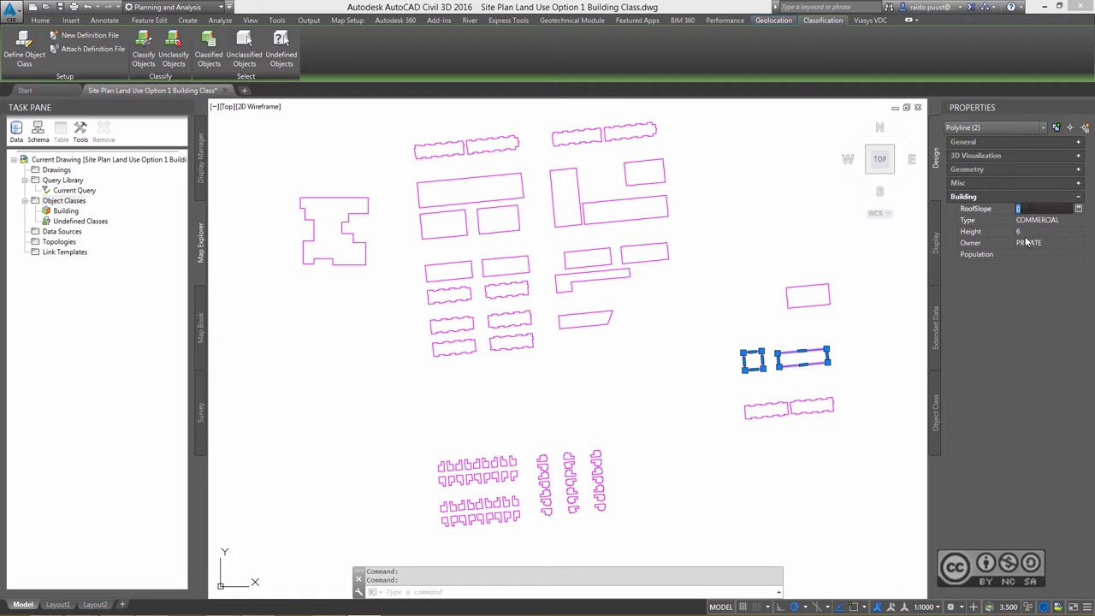
{"action": "left_click", "coordinate": [1022, 256]}
{"action": "type", "text": "250"}
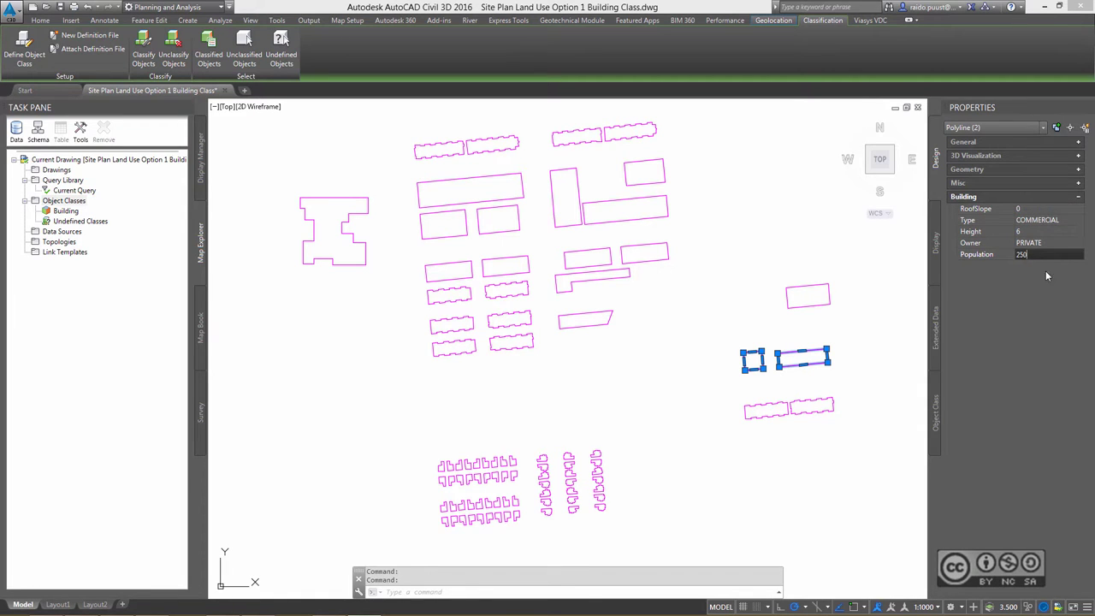
{"action": "key", "text": "Escape"}
{"action": "left_click", "coordinate": [920, 318]}
Make the large top buildings COMMERCIAL, owner PRIVATE, with height 12
{"action": "left_click", "coordinate": [738, 230]}
{"action": "left_click", "coordinate": [675, 229]}
{"action": "left_click", "coordinate": [530, 169]}
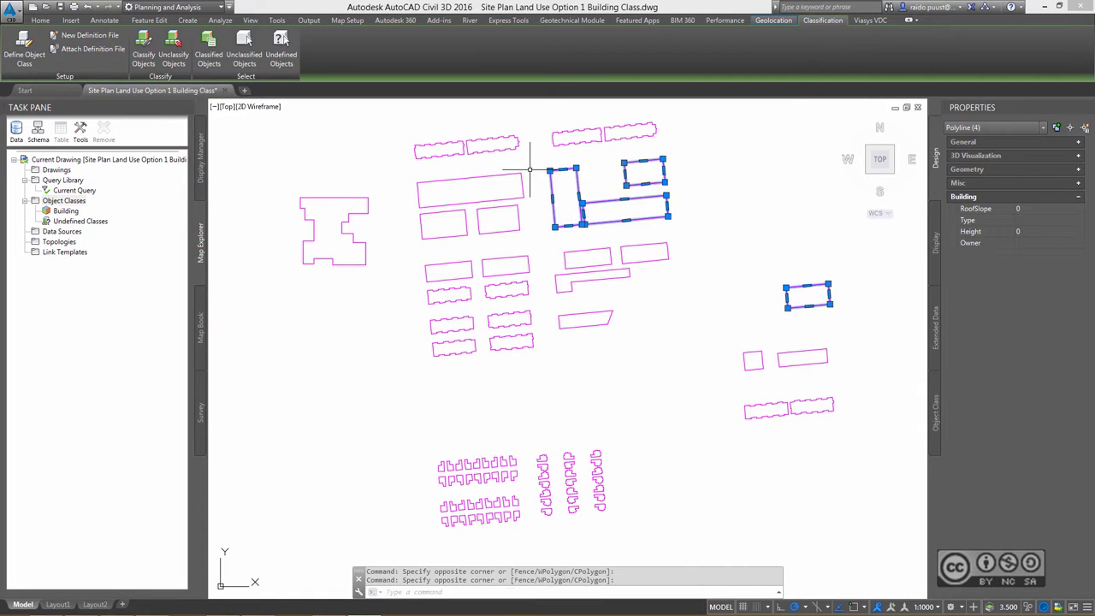
{"action": "left_click", "coordinate": [544, 221]}
{"action": "left_click", "coordinate": [414, 171]}
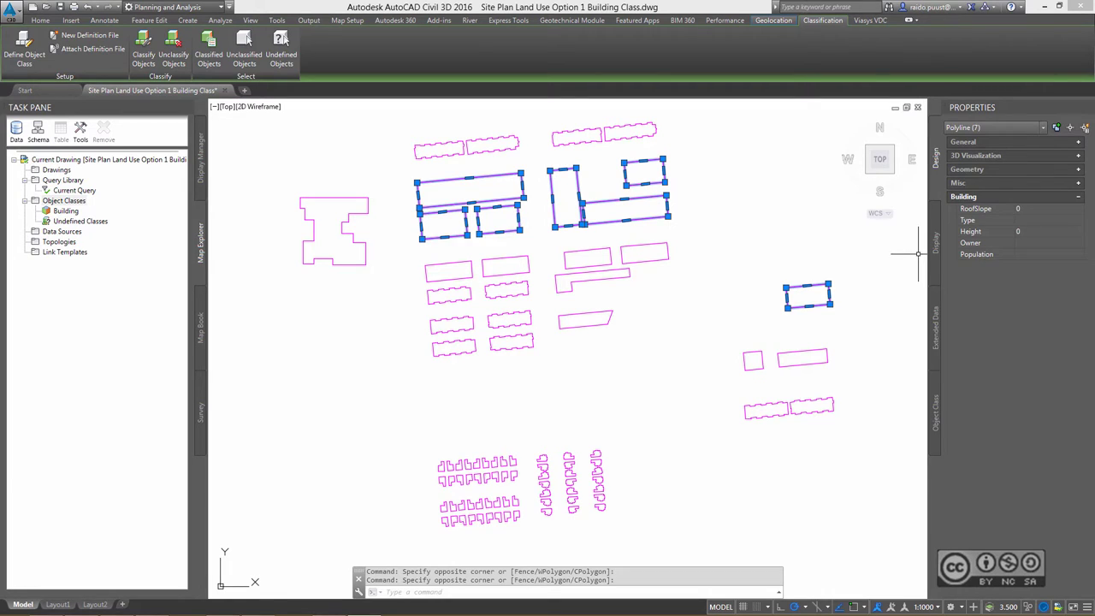
{"action": "left_click", "coordinate": [1017, 242]}
{"action": "type", "text": "PRIVATE"}
{"action": "left_click", "coordinate": [1030, 230]}
{"action": "type", "text": "12"}
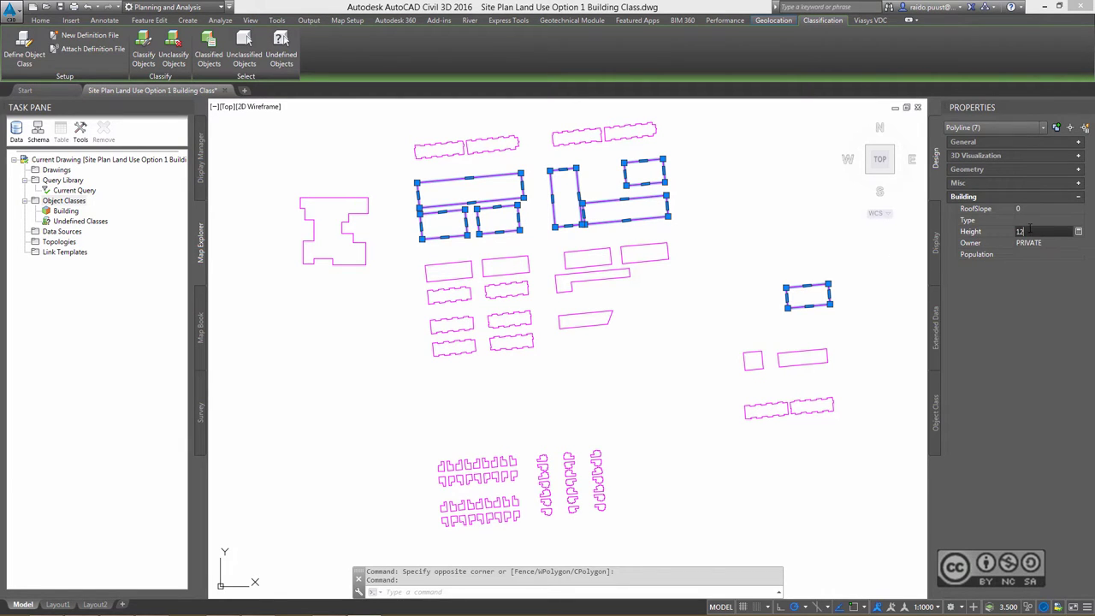
{"action": "left_click", "coordinate": [1030, 220]}
{"action": "type", "text": "COMMERCIAL"}
{"action": "left_click", "coordinate": [1035, 254]}
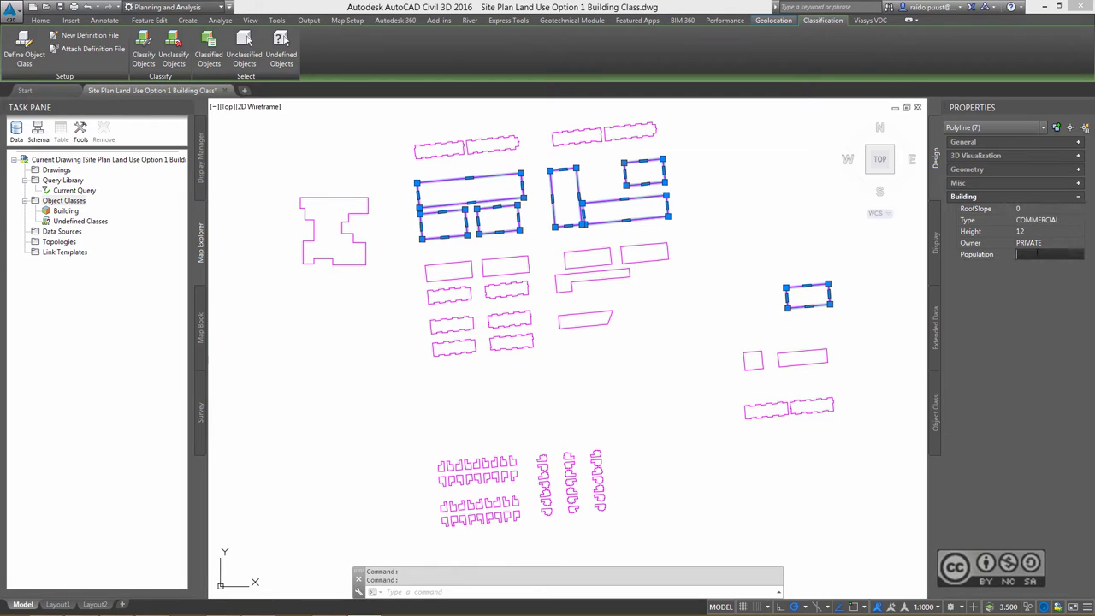
{"action": "type", "text": "45"}
{"action": "left_click", "coordinate": [706, 318]}
{"action": "key", "text": "Escape"}
Set Type HEALTHCARE with height, roof slope and population for the four middle-row buildings
{"action": "left_click", "coordinate": [668, 248]}
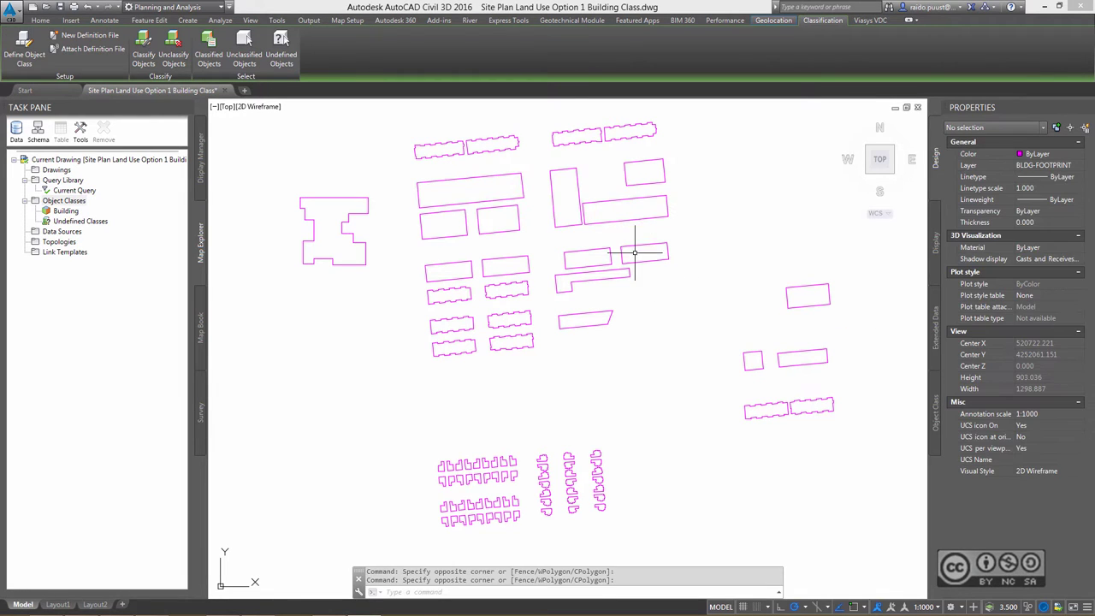
{"action": "left_click", "coordinate": [419, 262]}
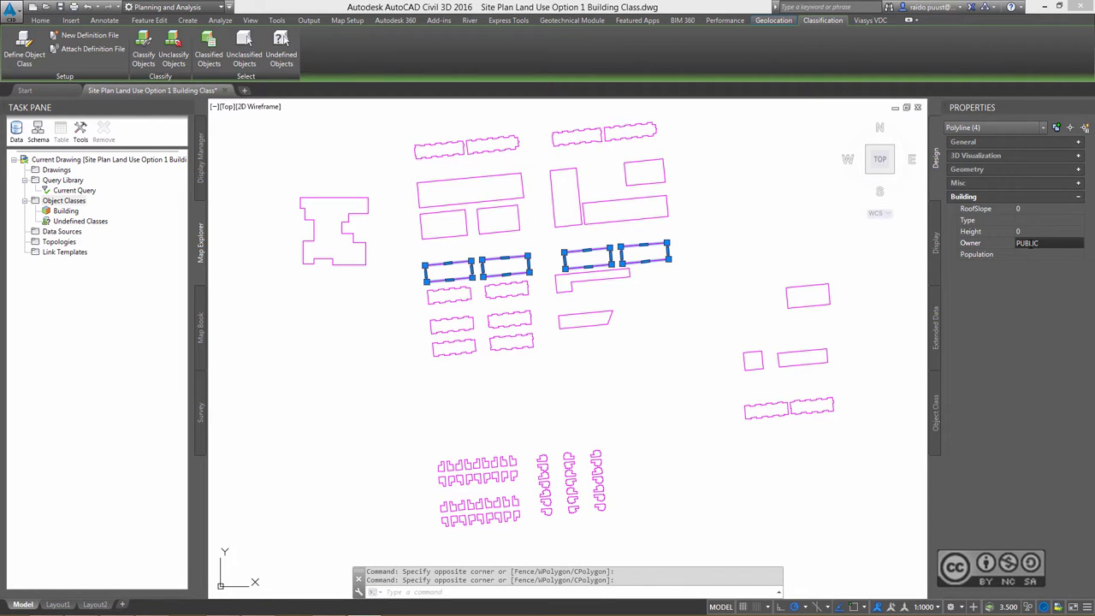
{"action": "left_click", "coordinate": [1043, 231]}
{"action": "left_click", "coordinate": [1035, 220]}
{"action": "type", "text": "HEALTHCARE"}
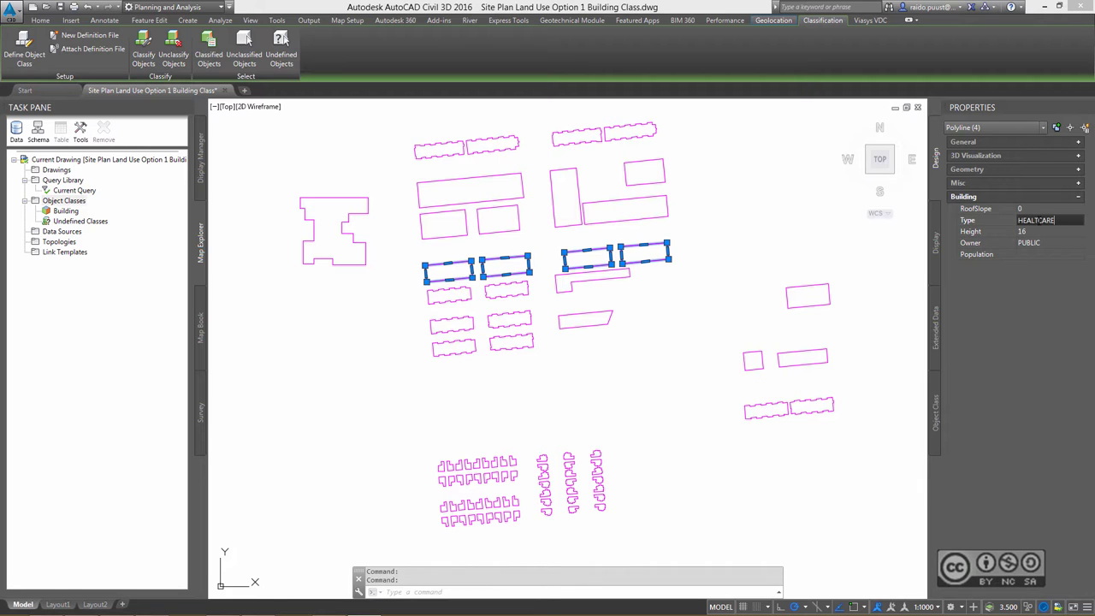
{"action": "left_click", "coordinate": [1034, 209]}
{"action": "left_click", "coordinate": [1035, 254]}
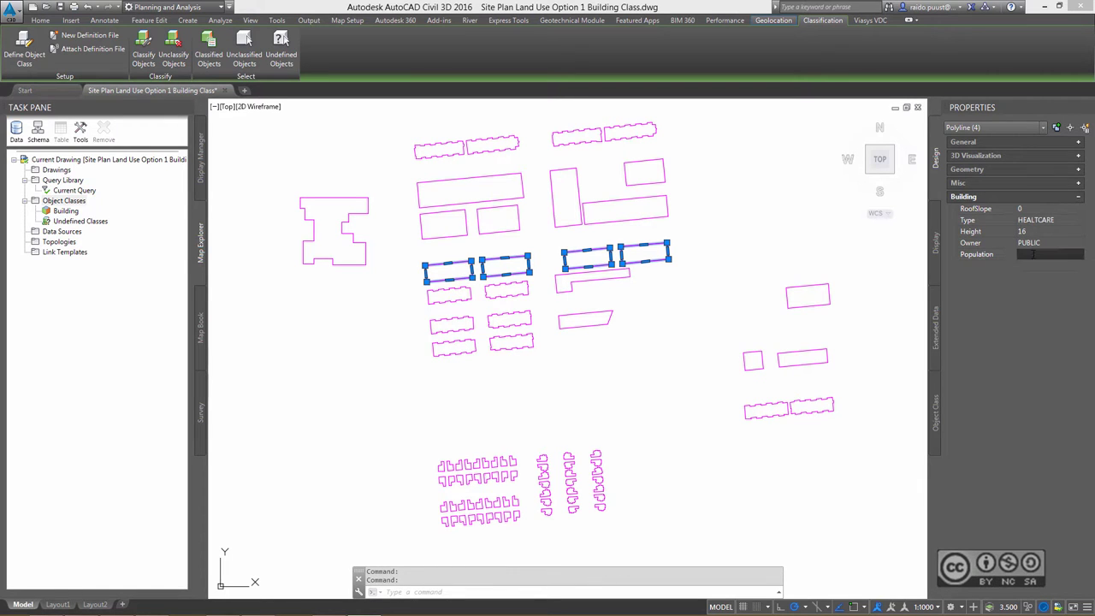
{"action": "type", "text": "600"}
Give the large left building height 35, owner PUBLIC, roof slope 0 and population 1500
{"action": "left_click", "coordinate": [335, 263]}
{"action": "left_click", "coordinate": [305, 224]}
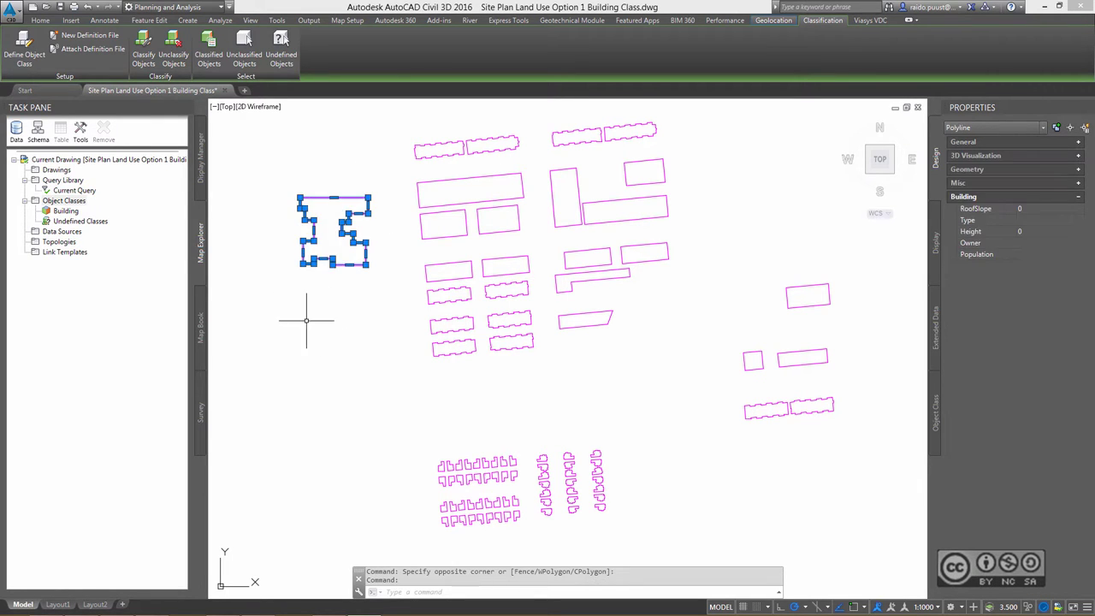
{"action": "left_click", "coordinate": [984, 232]}
{"action": "type", "text": "35"}
{"action": "key", "text": "Return"}
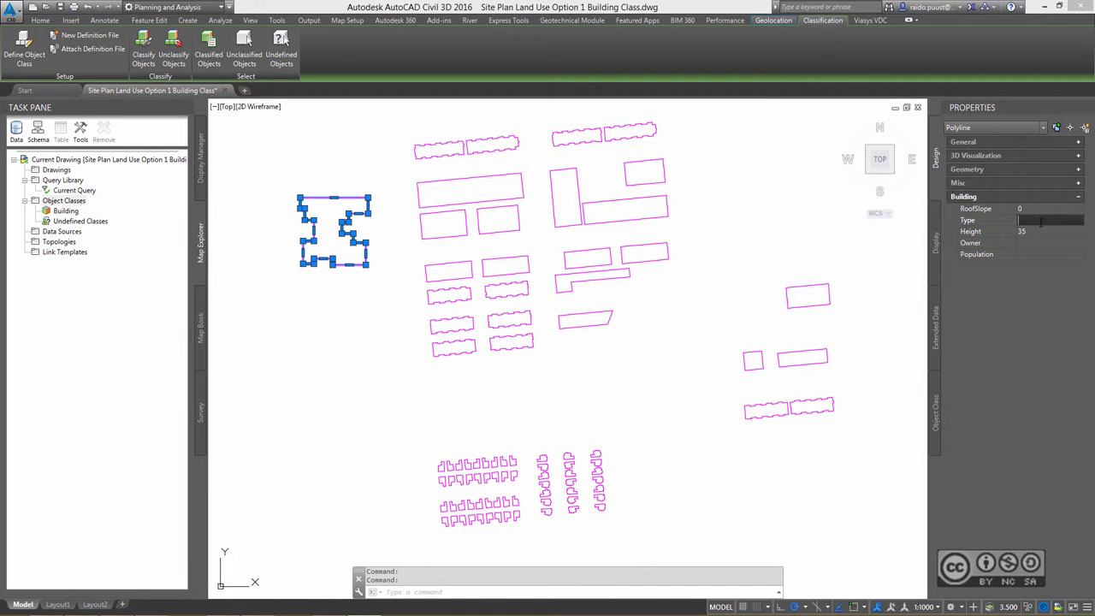
{"action": "type", "text": "HEALTCARE"}
{"action": "left_click", "coordinate": [1036, 243]}
{"action": "type", "text": "C"}
{"action": "left_click", "coordinate": [1034, 208]}
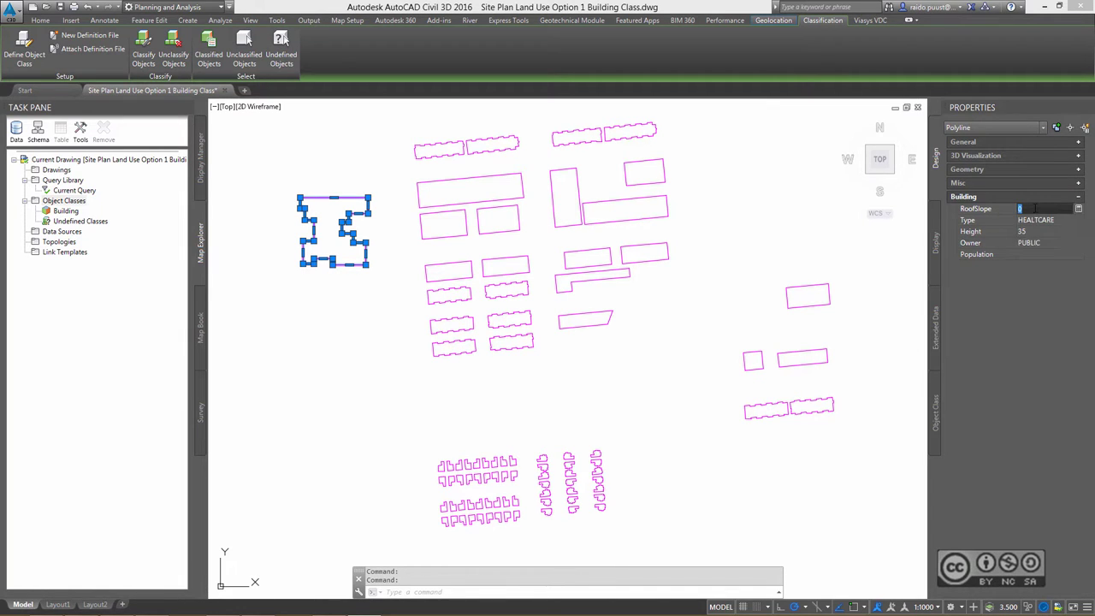
{"action": "left_click", "coordinate": [1035, 254]}
{"action": "type", "text": "1500"}
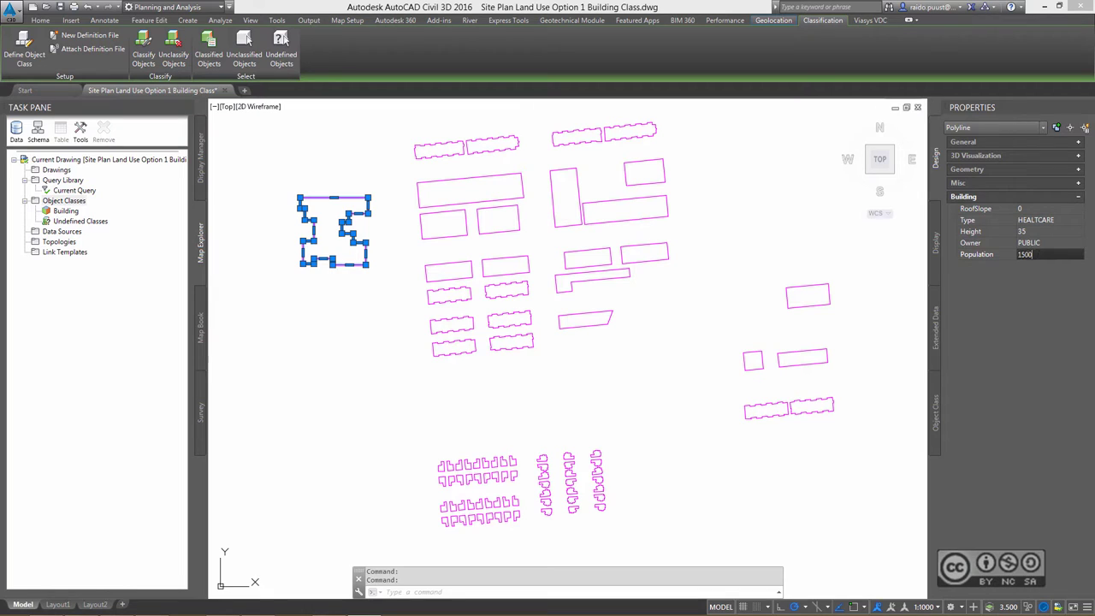
{"action": "left_click", "coordinate": [697, 310]}
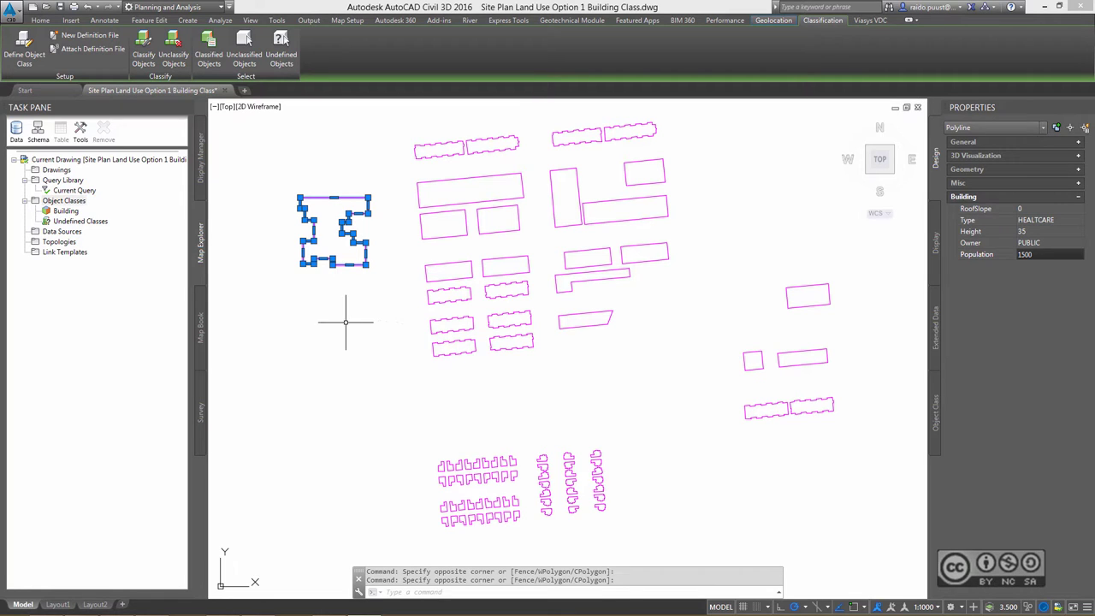
Add the Building object class to the display map and start a thematic style on it
{"action": "key", "text": "Escape"}
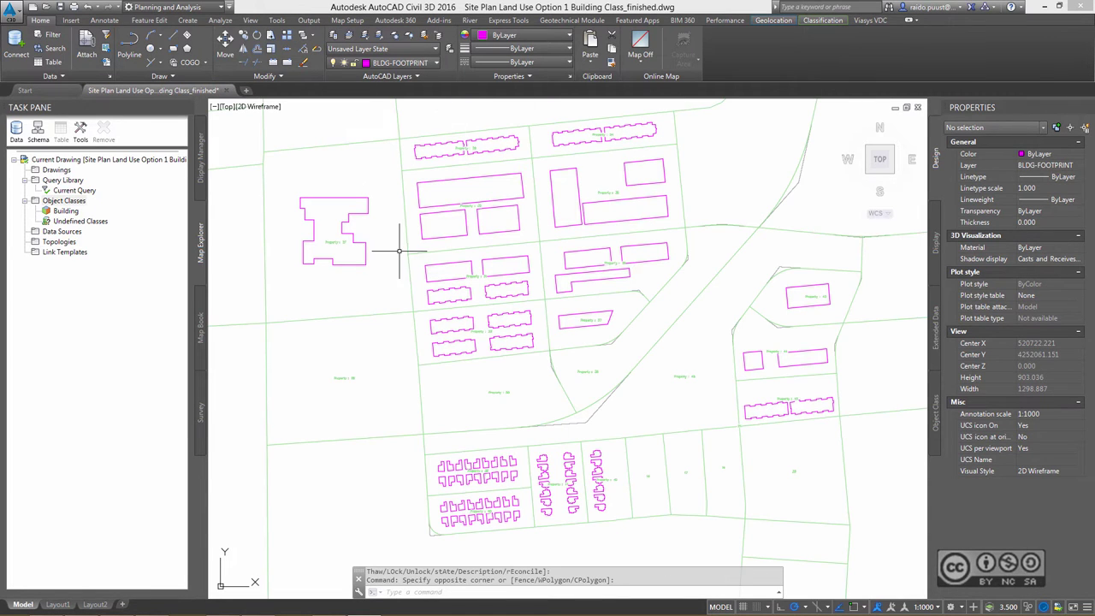
{"action": "scroll", "coordinate": [394, 355], "scroll_direction": "down", "scroll_amount": 1}
{"action": "scroll", "coordinate": [403, 367], "scroll_direction": "down", "scroll_amount": 1}
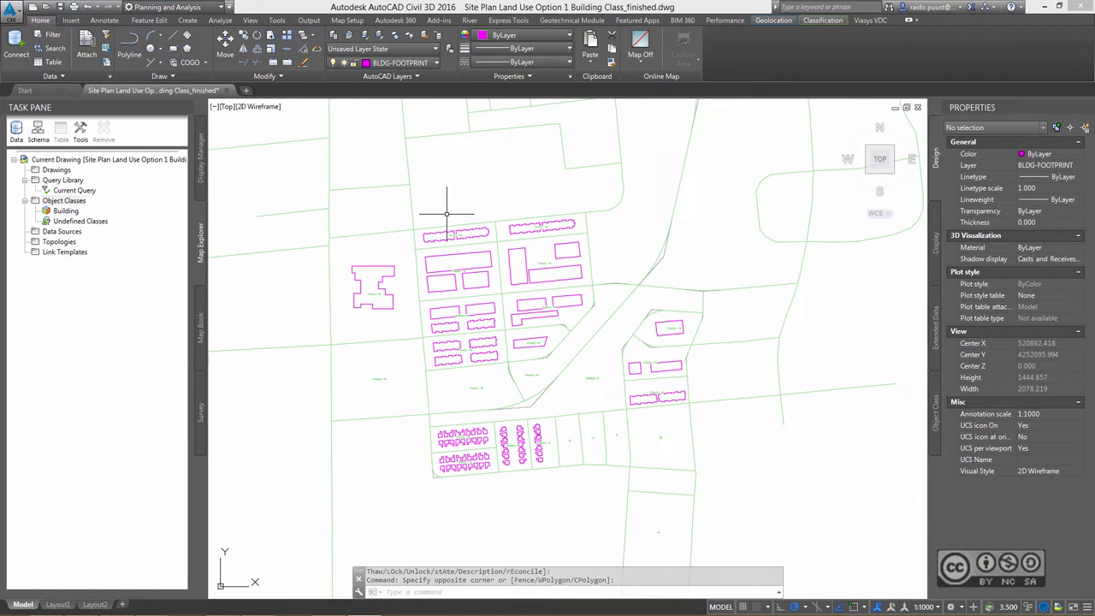
{"action": "left_click", "coordinate": [202, 161]}
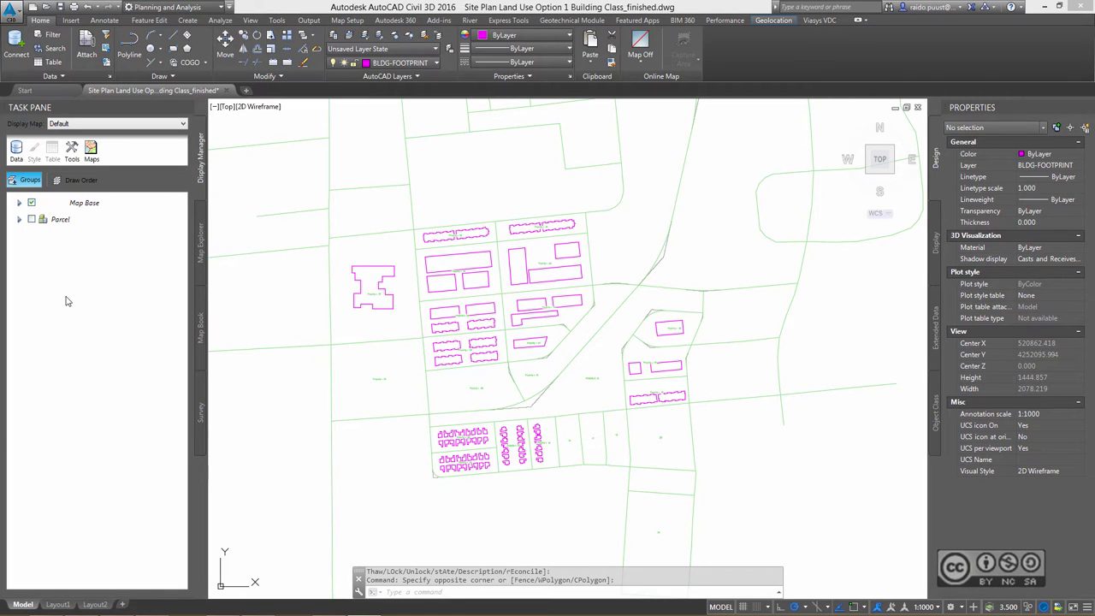
{"action": "right_click", "coordinate": [48, 258]}
{"action": "mouse_move", "coordinate": [82, 275]}
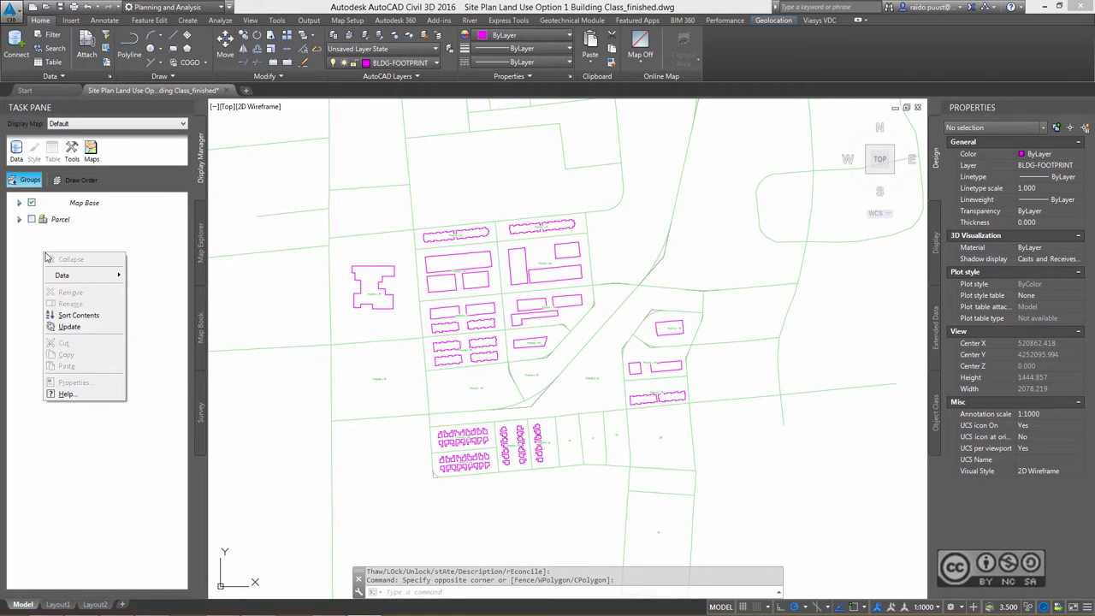
{"action": "mouse_move", "coordinate": [168, 314]}
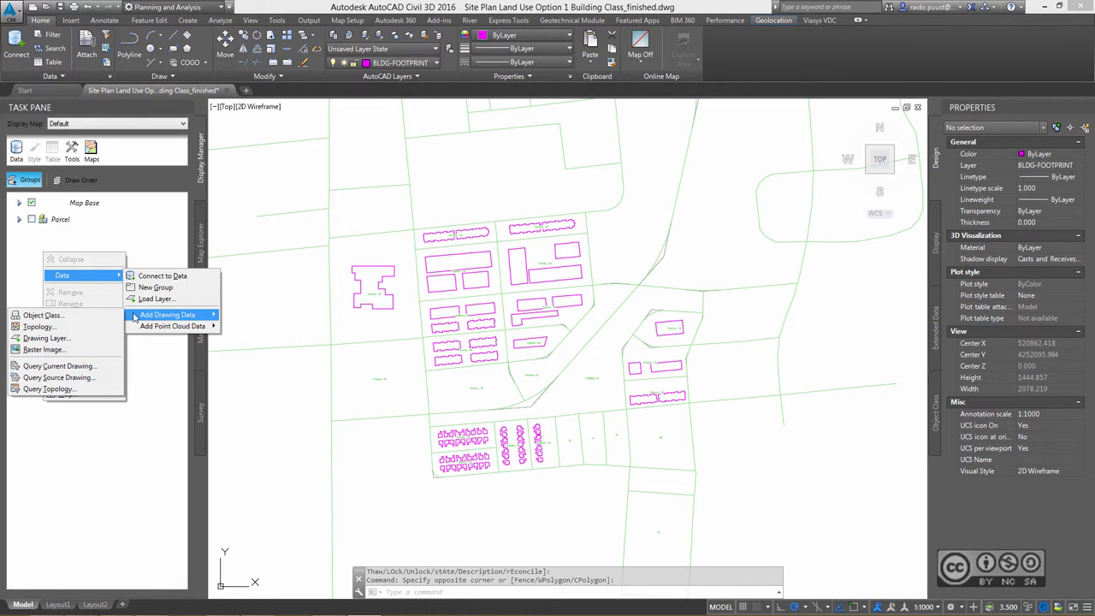
{"action": "left_click", "coordinate": [45, 315]}
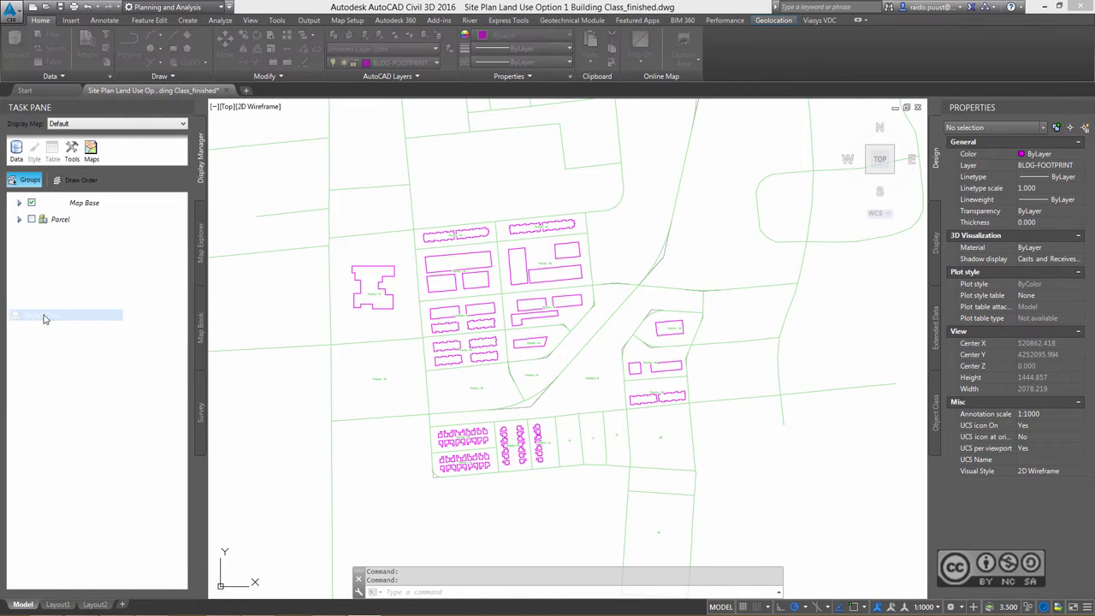
{"action": "left_click", "coordinate": [430, 223]}
{"action": "left_click", "coordinate": [433, 403]}
{"action": "right_click", "coordinate": [83, 205]}
{"action": "mouse_move", "coordinate": [108, 240]}
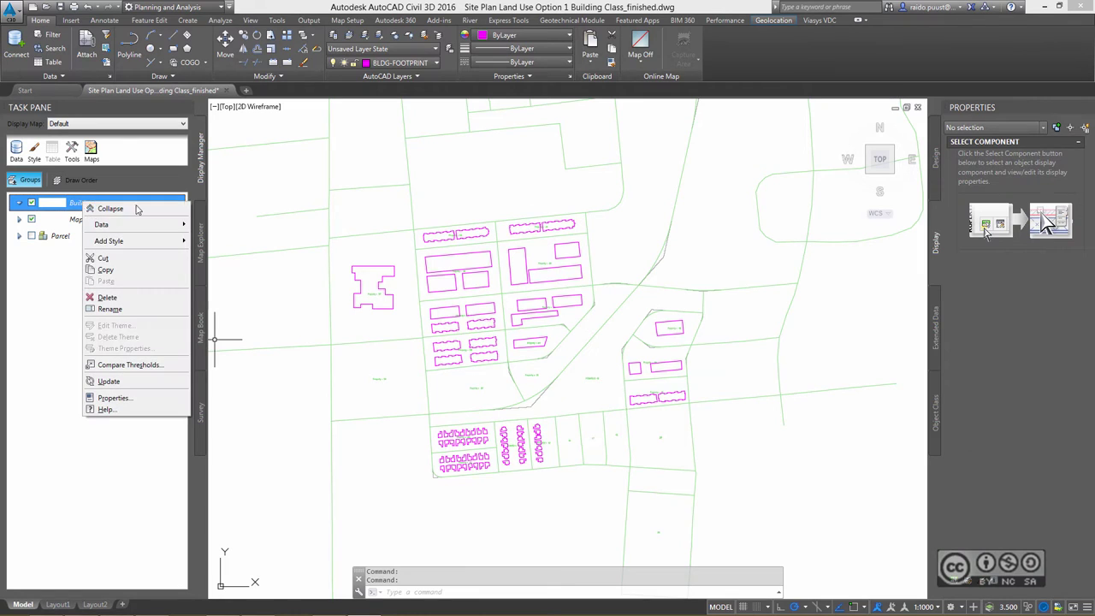
{"action": "left_click", "coordinate": [33, 320]}
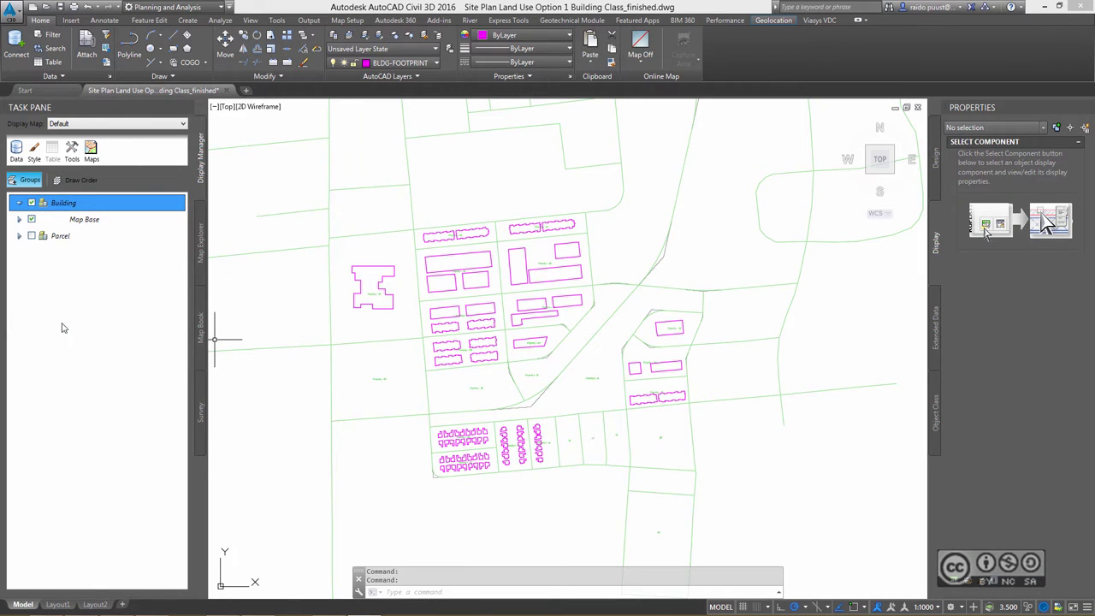
Use Building.Type as the theme expression and read its existing values
{"action": "left_click", "coordinate": [455, 249]}
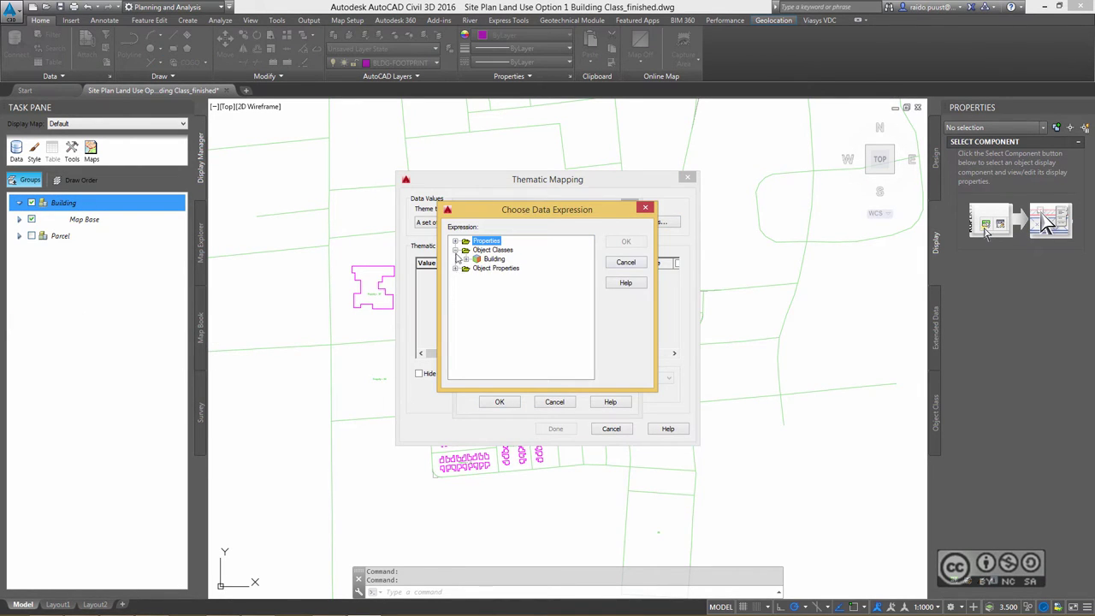
{"action": "left_click", "coordinate": [466, 258]}
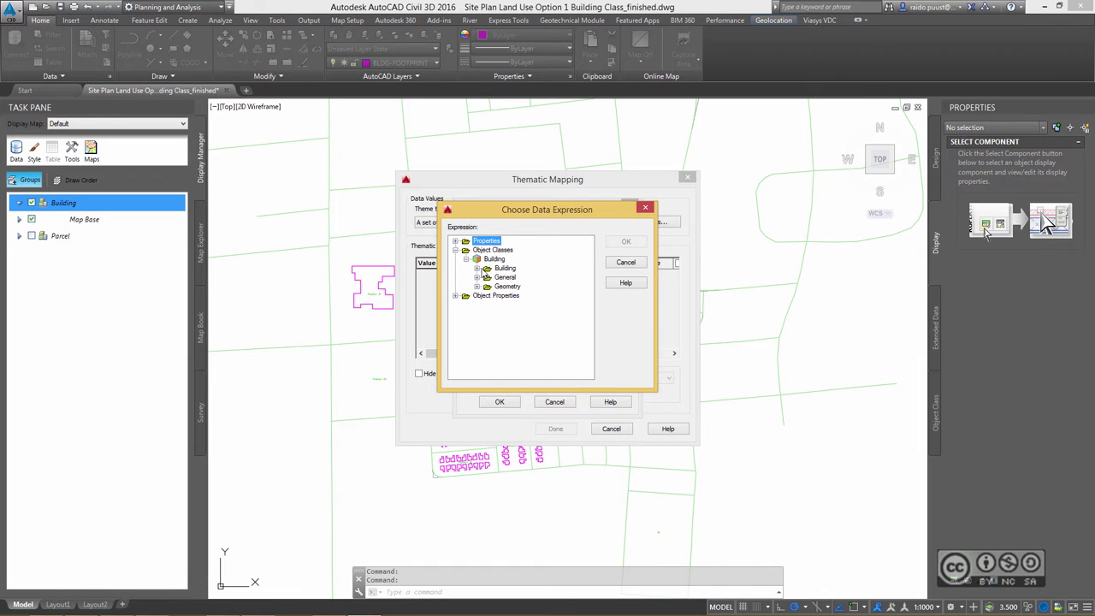
{"action": "left_click", "coordinate": [477, 268]}
{"action": "double_click", "coordinate": [556, 305]}
{"action": "left_click", "coordinate": [605, 279]}
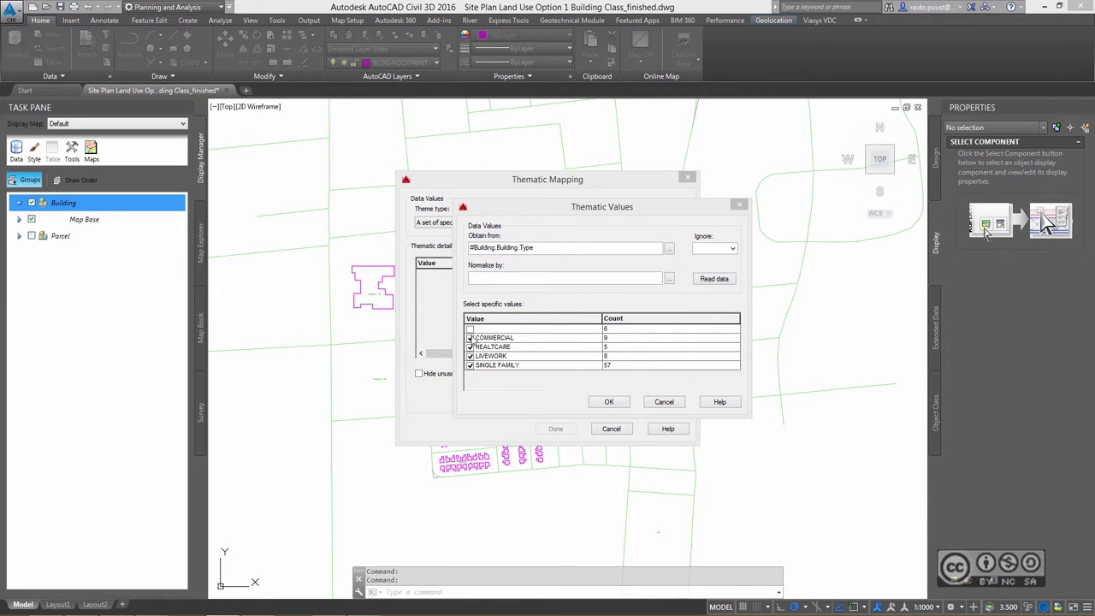
{"action": "left_click", "coordinate": [609, 402]}
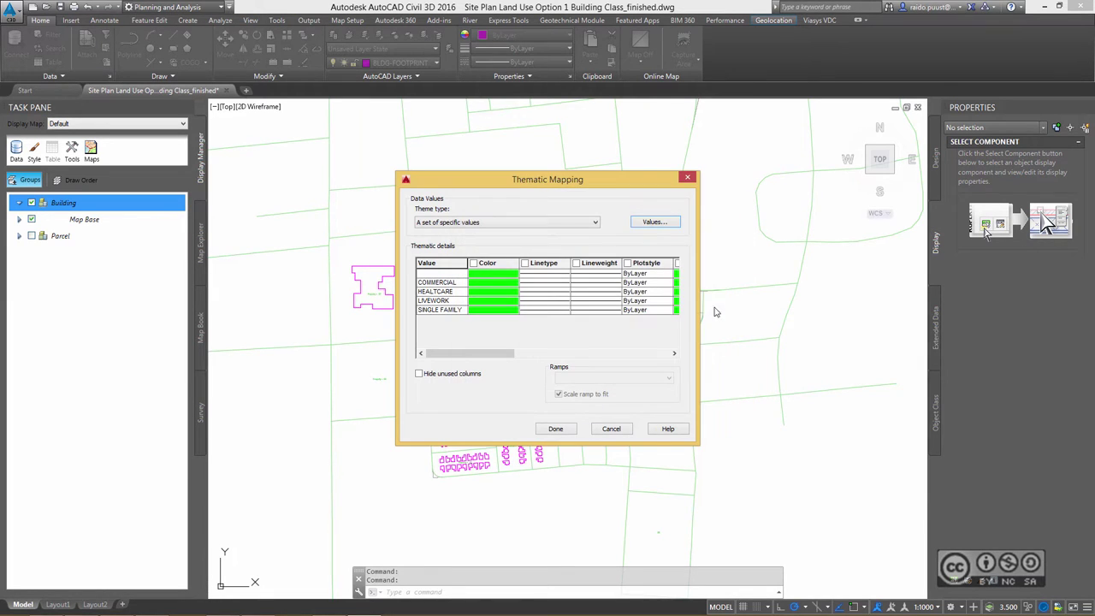
Colour the building types with the Rainbow ramp and hatch them with Solid Rainbow
{"action": "left_click_drag", "start_coordinate": [700, 306], "coordinate": [813, 306]}
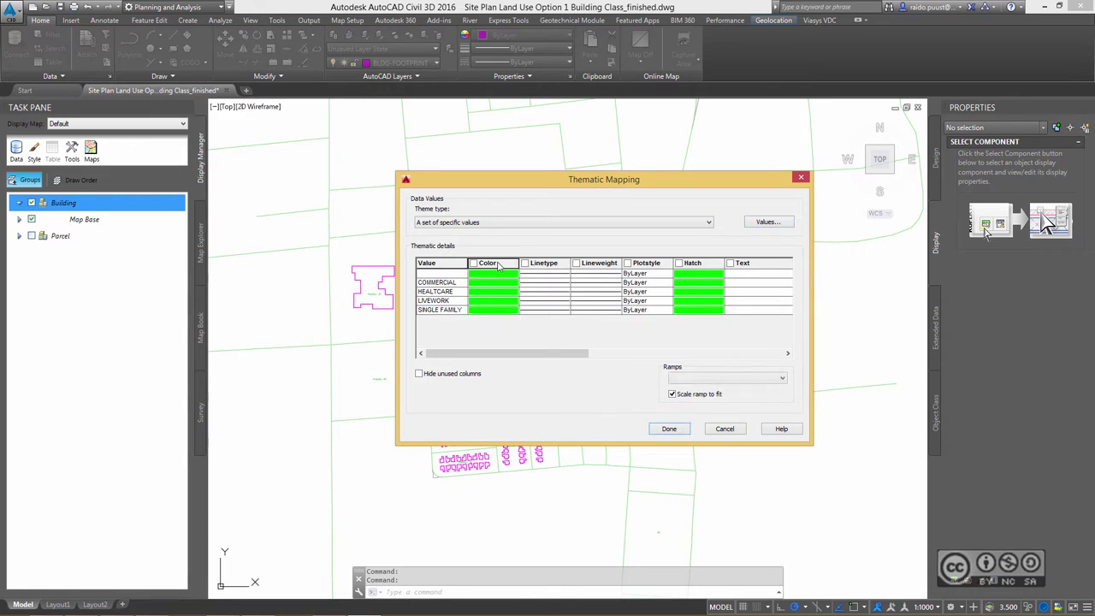
{"action": "left_click", "coordinate": [709, 379]}
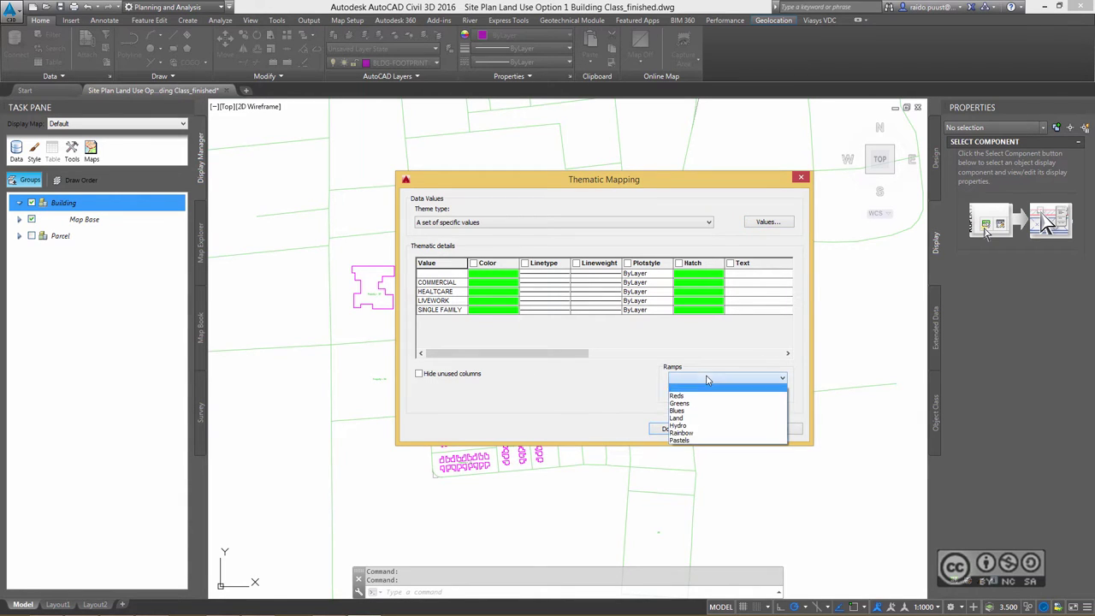
{"action": "left_click", "coordinate": [682, 438]}
{"action": "left_click", "coordinate": [693, 265]}
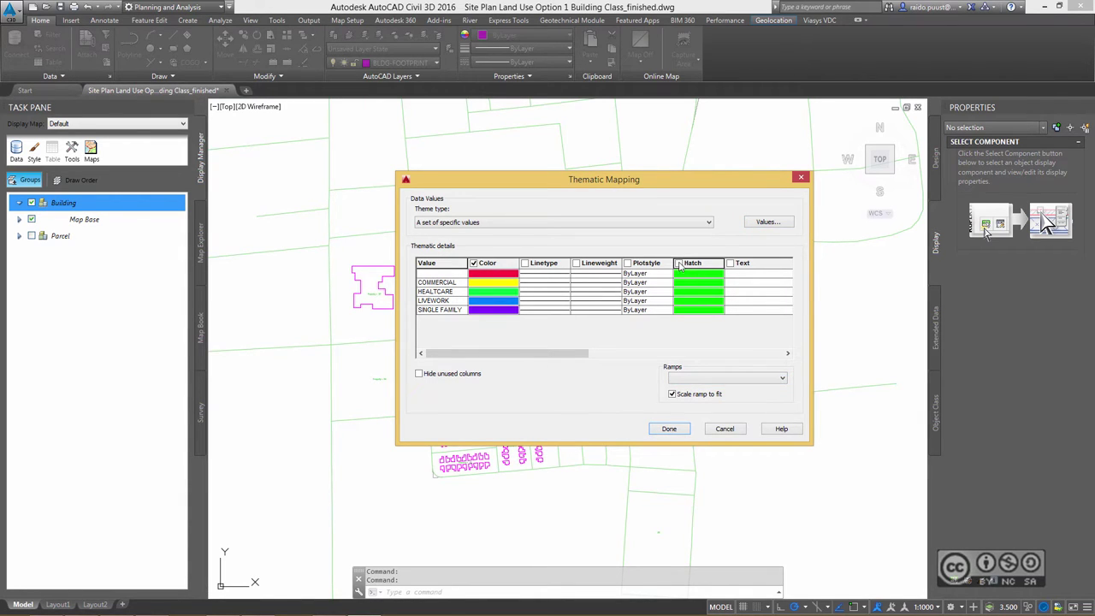
{"action": "left_click", "coordinate": [697, 377]}
{"action": "left_click", "coordinate": [695, 404]}
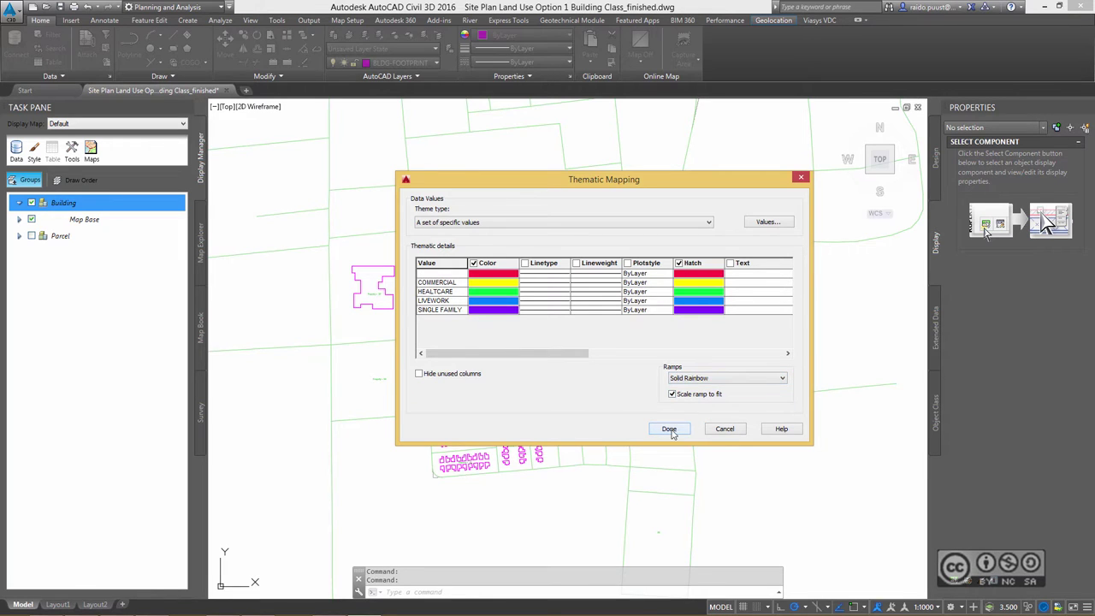
{"action": "left_click", "coordinate": [668, 429]}
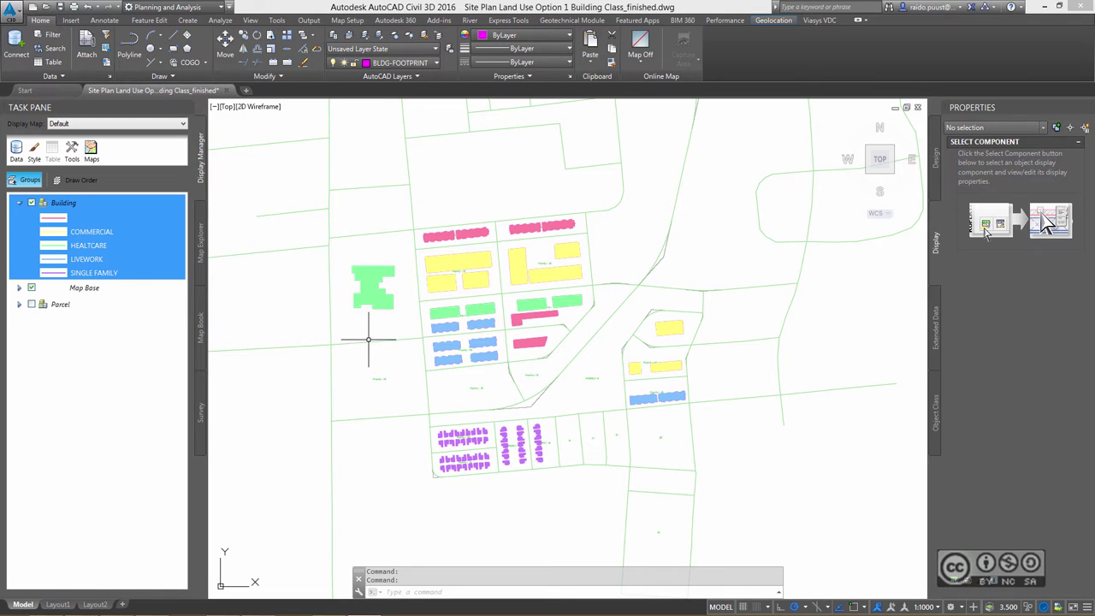
Freeze the parcel linework/hatch layer and the AREA-RES label layer using LAYFRZ
{"action": "scroll", "coordinate": [377, 337], "scroll_direction": "up", "scroll_amount": 1}
{"action": "scroll", "coordinate": [383, 339], "scroll_direction": "up", "scroll_amount": 1}
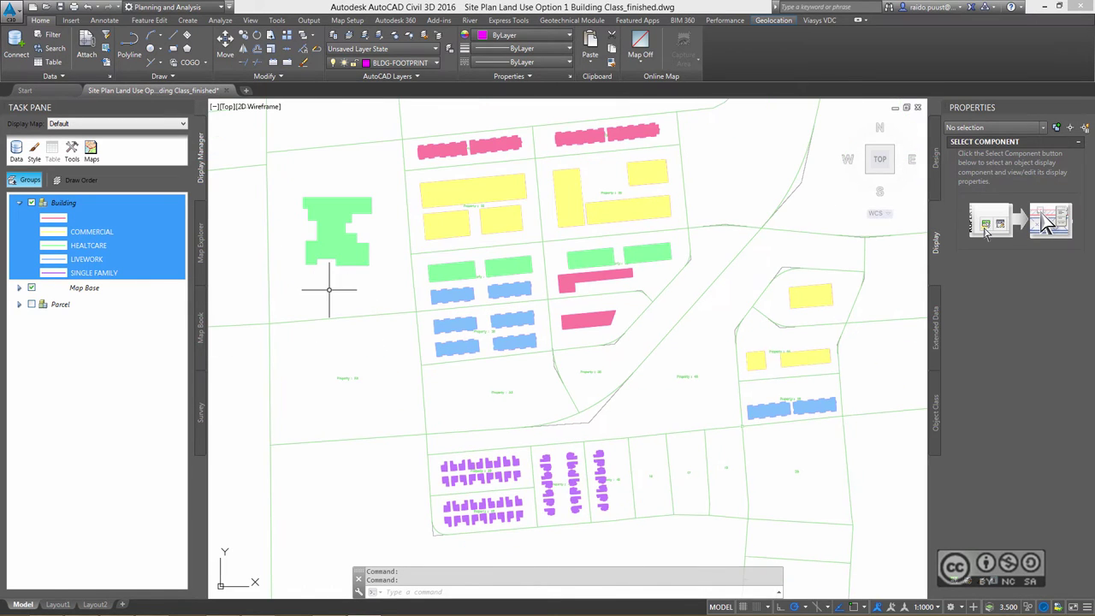
{"action": "left_click", "coordinate": [328, 289]}
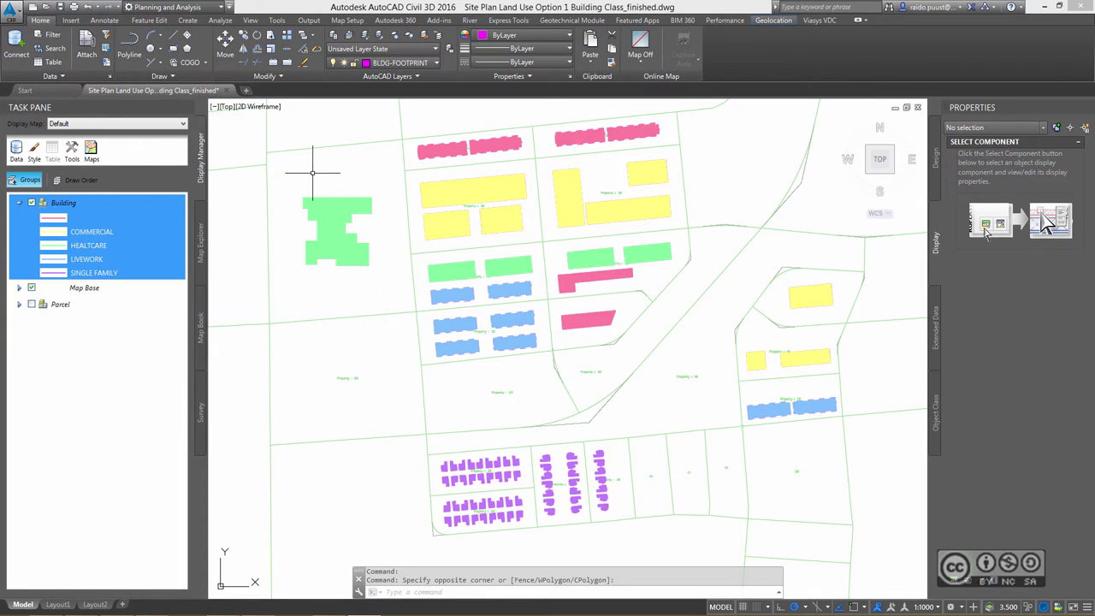
{"action": "type", "text": "layfrz"}
{"action": "key", "text": "Return"}
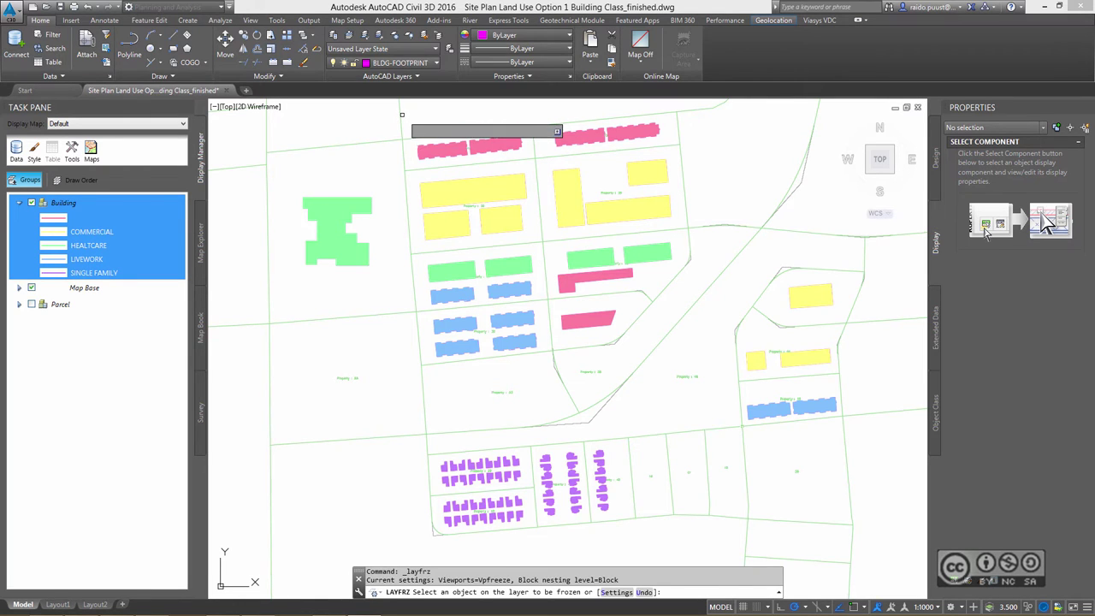
{"action": "left_click", "coordinate": [399, 114]}
{"action": "left_click", "coordinate": [389, 233]}
{"action": "key", "text": "Escape"}
{"action": "scroll", "coordinate": [501, 349], "scroll_direction": "down", "scroll_amount": 2}
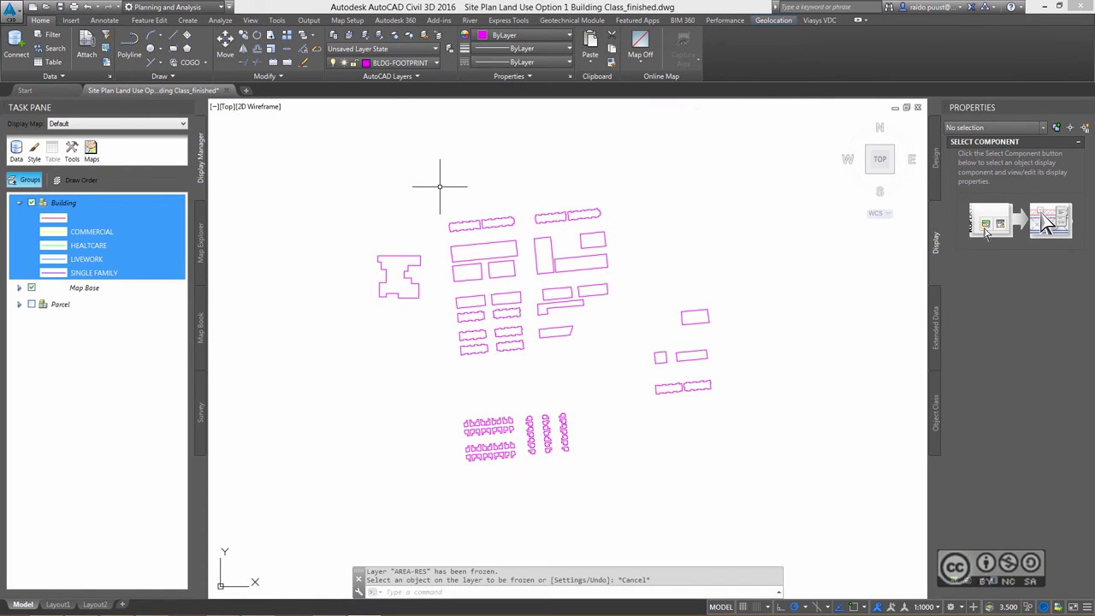
Start a DWG-to-SDF export to Buildings.sdf and window-select all 85 building outlines
{"action": "left_click", "coordinate": [309, 20]}
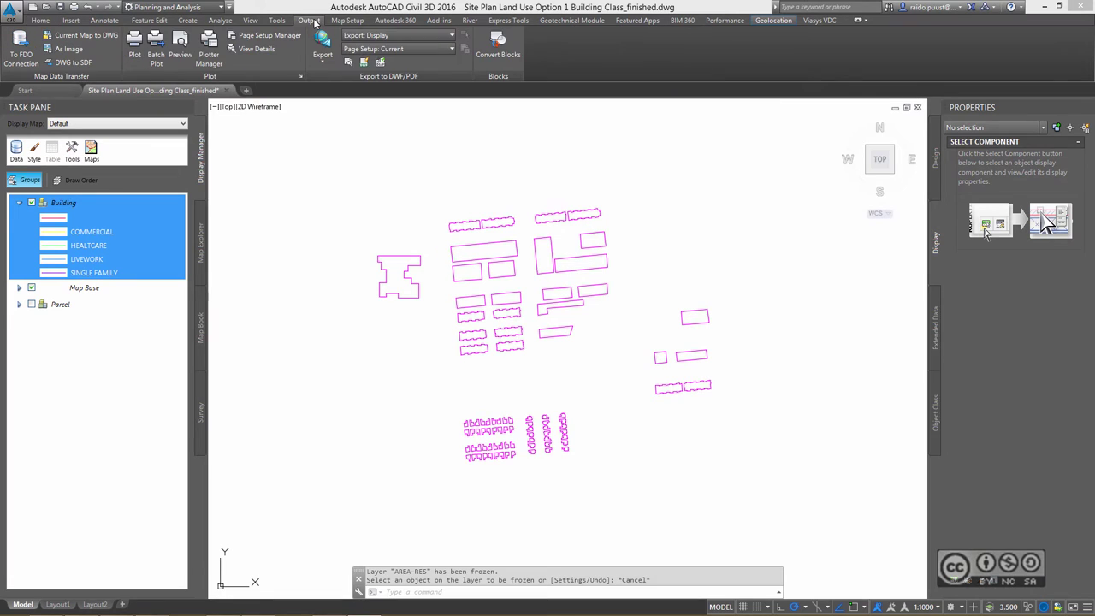
{"action": "left_click", "coordinate": [250, 19]}
{"action": "left_click", "coordinate": [308, 20]}
{"action": "left_click", "coordinate": [73, 65]}
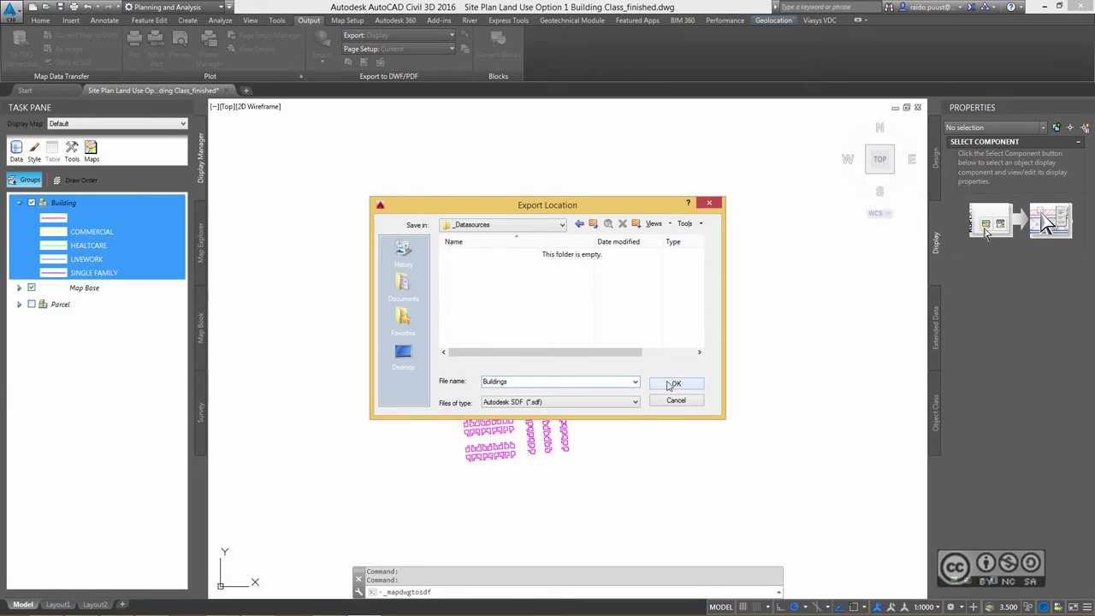
{"action": "left_click", "coordinate": [670, 385]}
{"action": "left_click", "coordinate": [554, 197]}
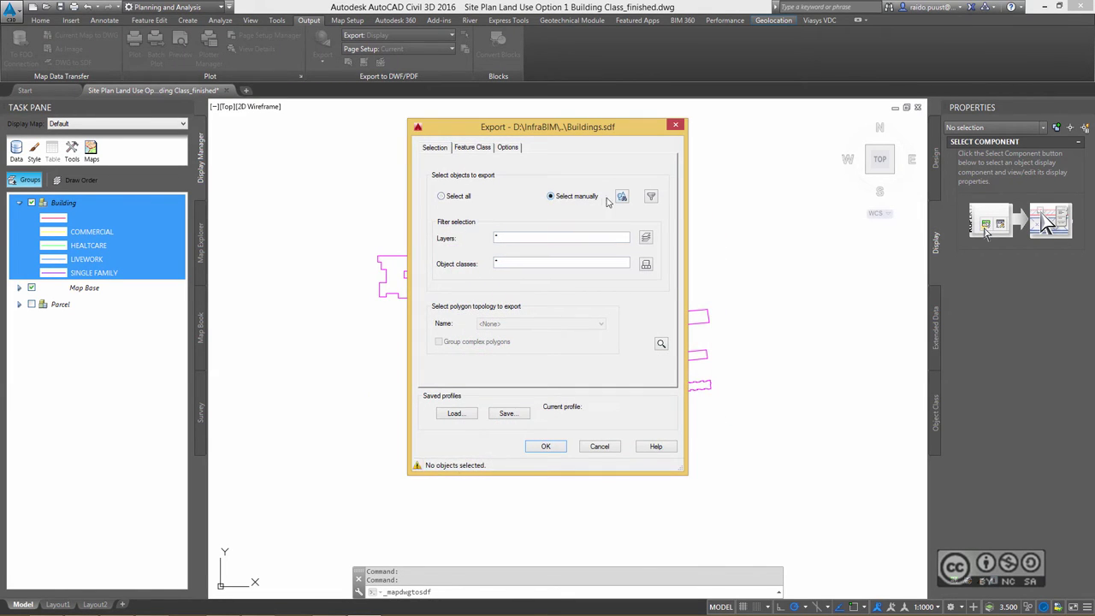
{"action": "left_click", "coordinate": [622, 199]}
{"action": "left_click", "coordinate": [343, 191]}
{"action": "left_click", "coordinate": [774, 496]}
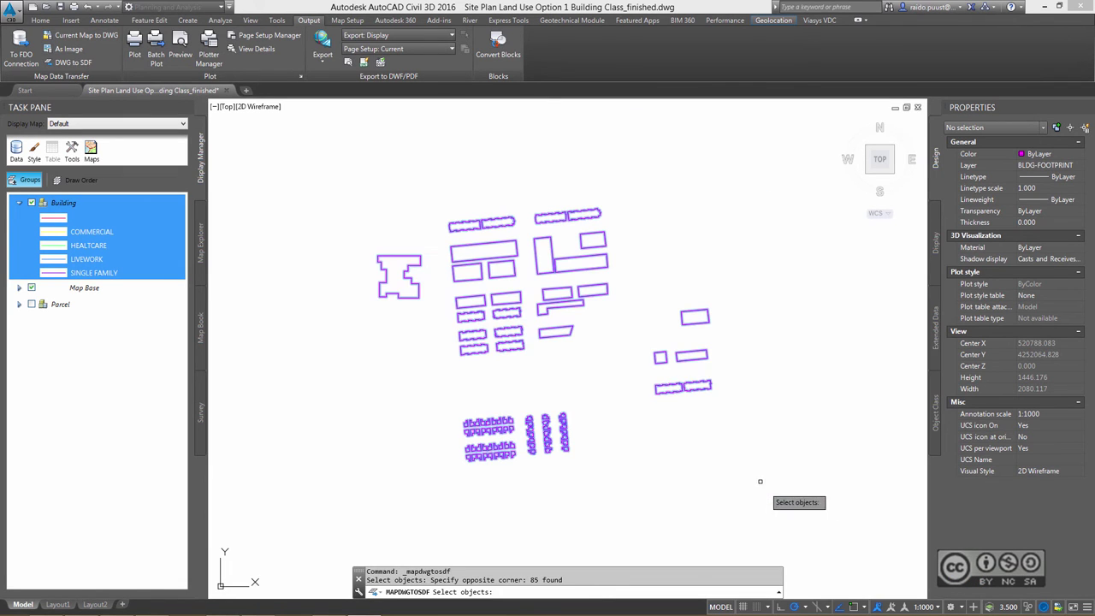
{"action": "key", "text": "Return"}
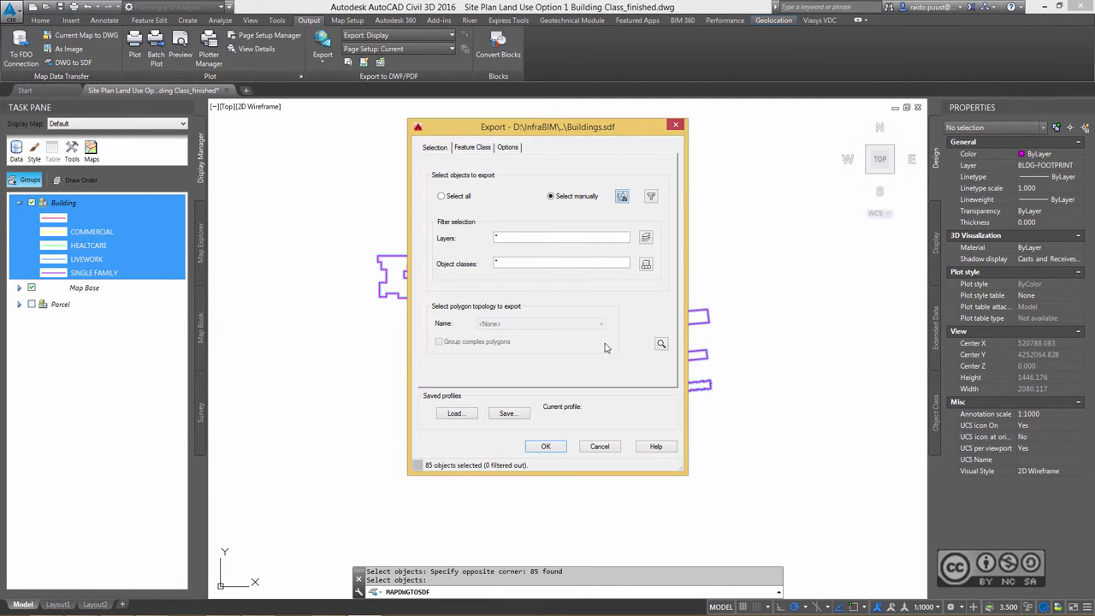
Include the Building object class attributes, review the export options, and run the export
{"action": "left_click", "coordinate": [472, 147]}
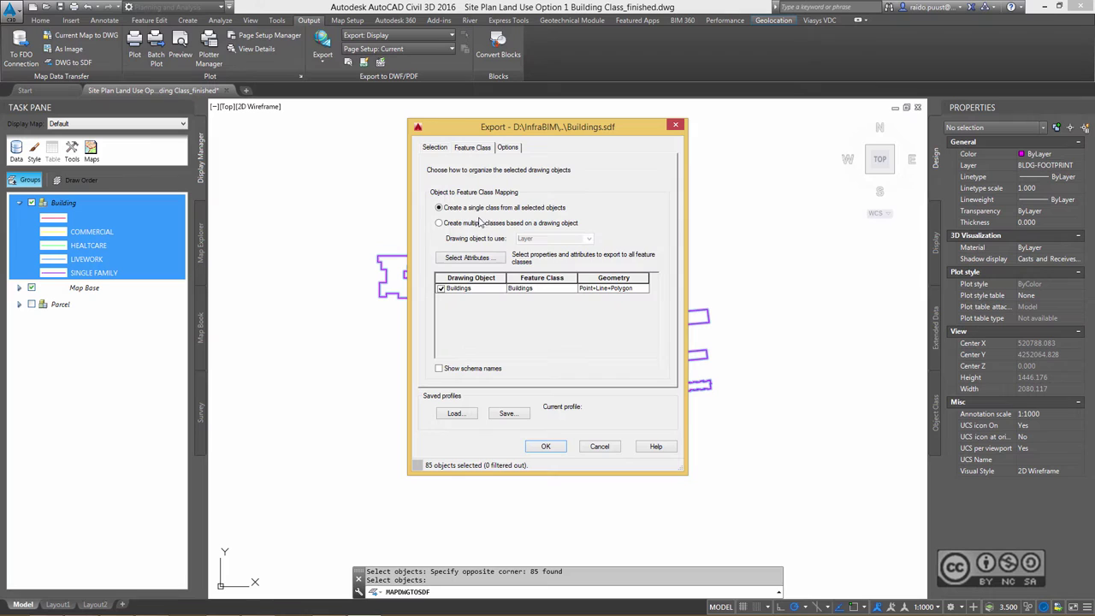
{"action": "left_click", "coordinate": [459, 262]}
{"action": "left_click", "coordinate": [456, 250]}
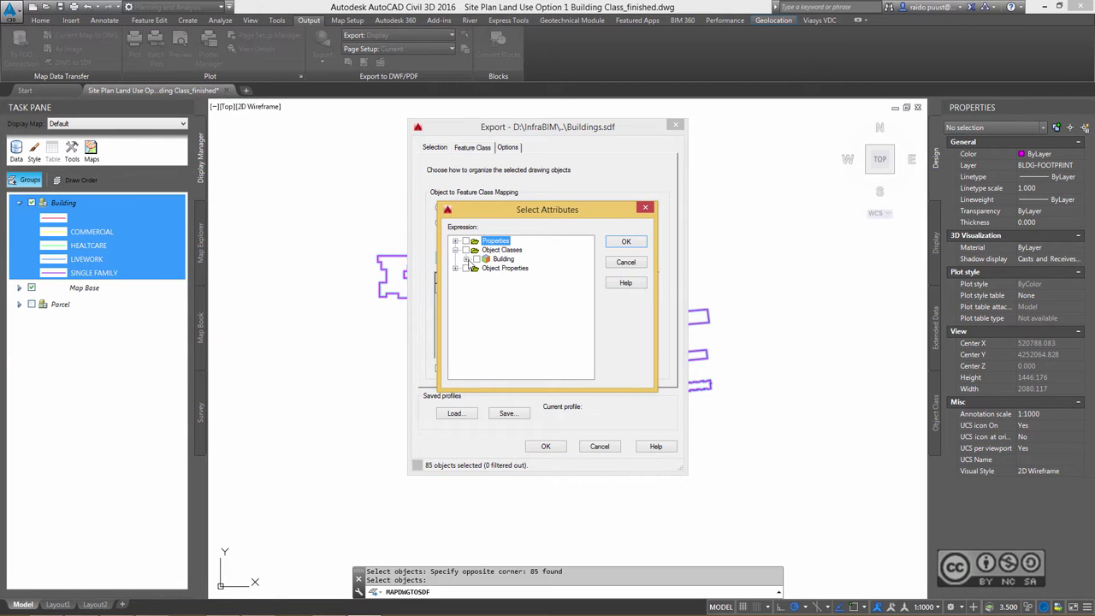
{"action": "left_click", "coordinate": [466, 260]}
{"action": "left_click", "coordinate": [477, 260]}
{"action": "left_click", "coordinate": [626, 241]}
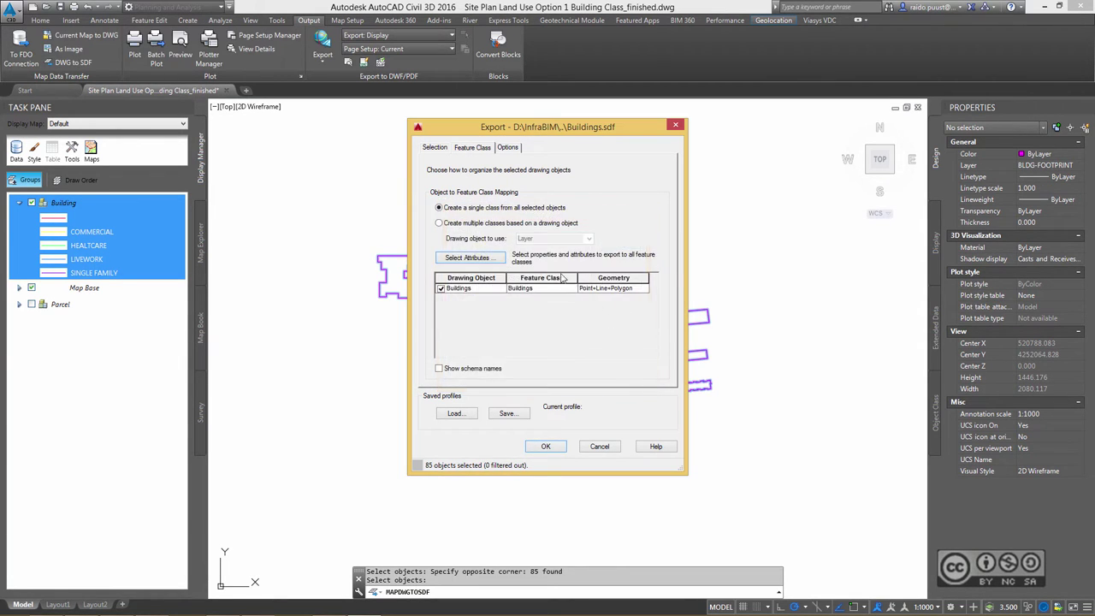
{"action": "left_click", "coordinate": [508, 148]}
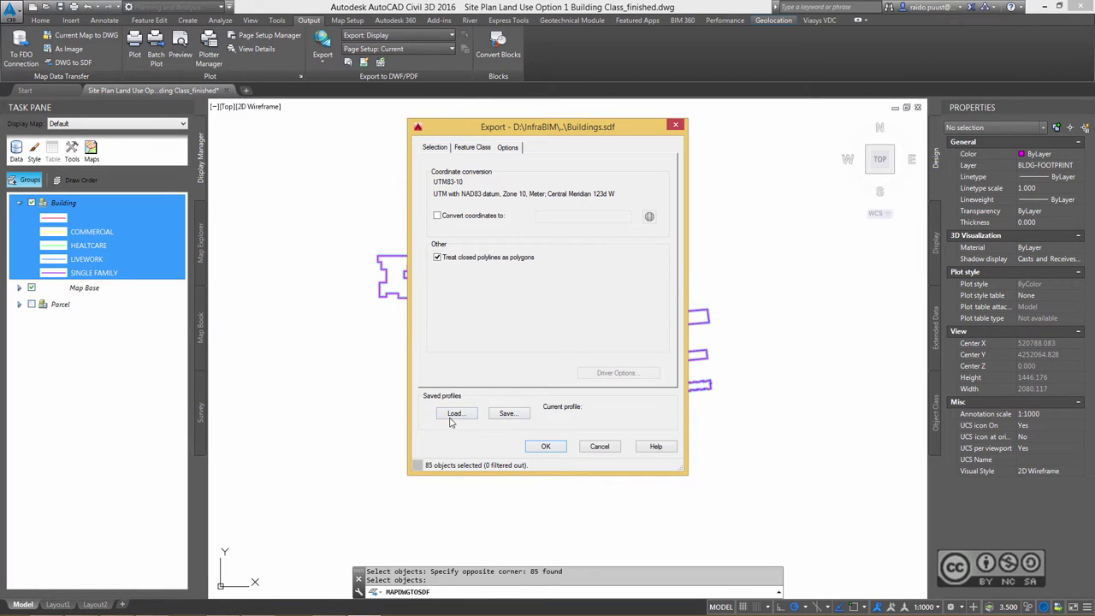
{"action": "left_click", "coordinate": [540, 449]}
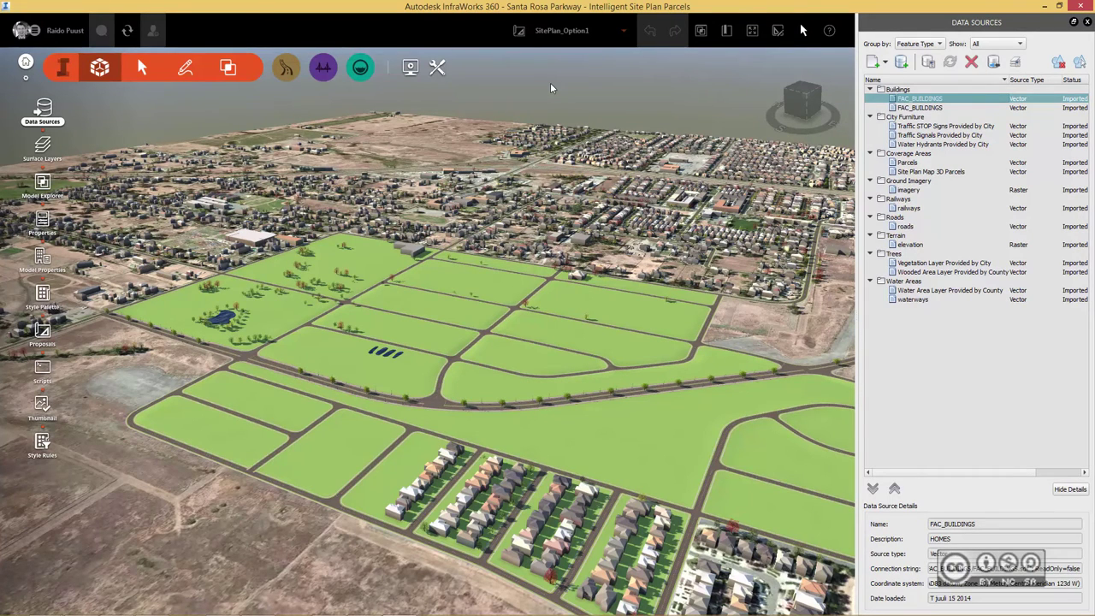
Add Buildings.sdf from D:\InfraBIM\Models\02\_Datasources as an SDF data source
{"action": "left_click", "coordinate": [886, 62]}
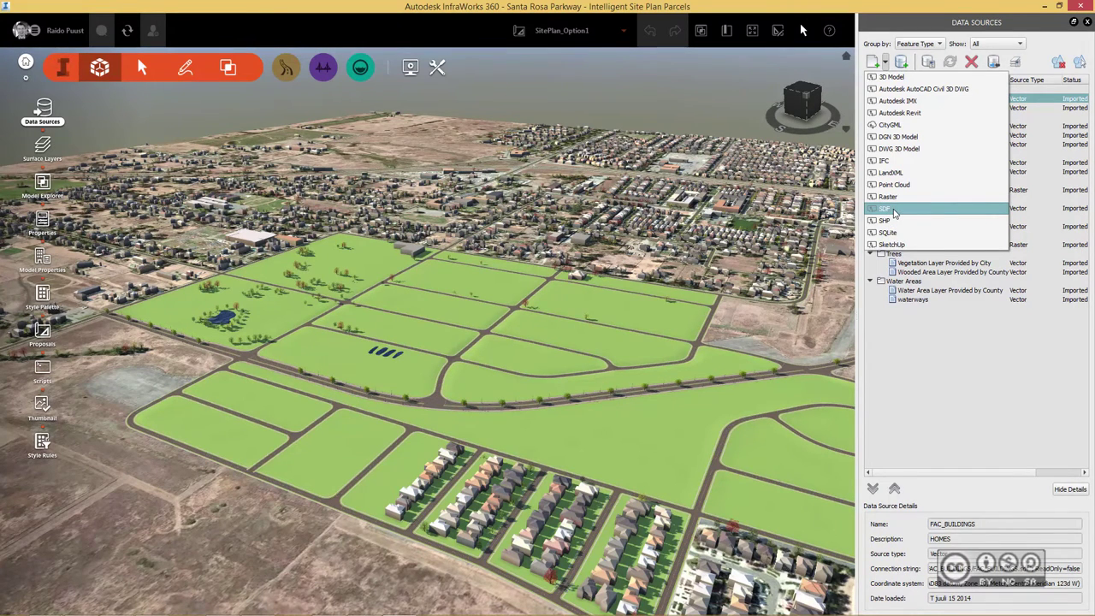
{"action": "left_click", "coordinate": [890, 212]}
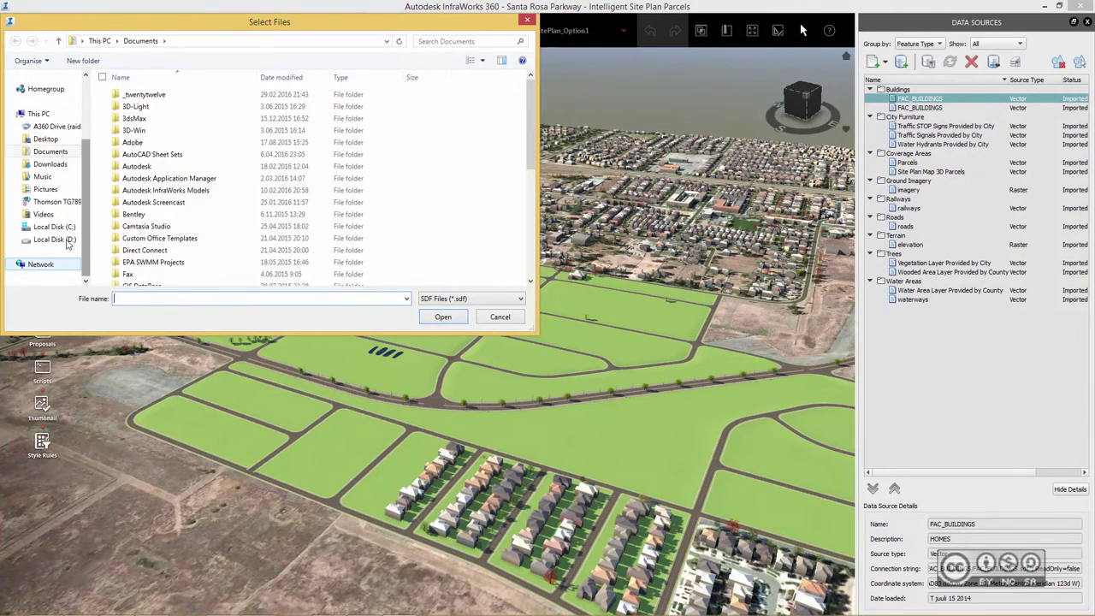
{"action": "left_click", "coordinate": [54, 238]}
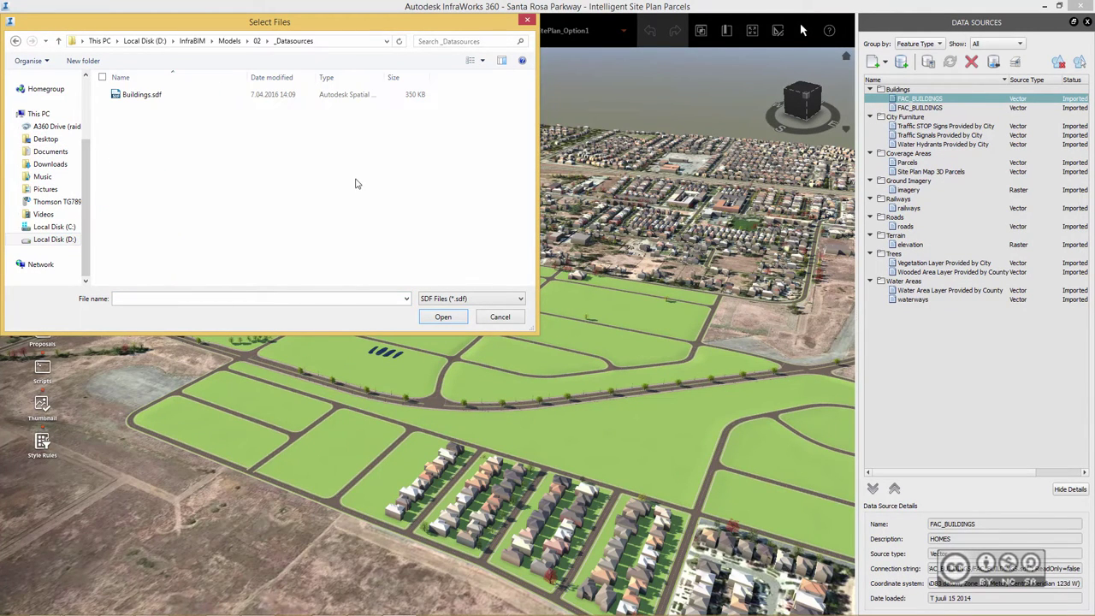
{"action": "left_click", "coordinate": [139, 96]}
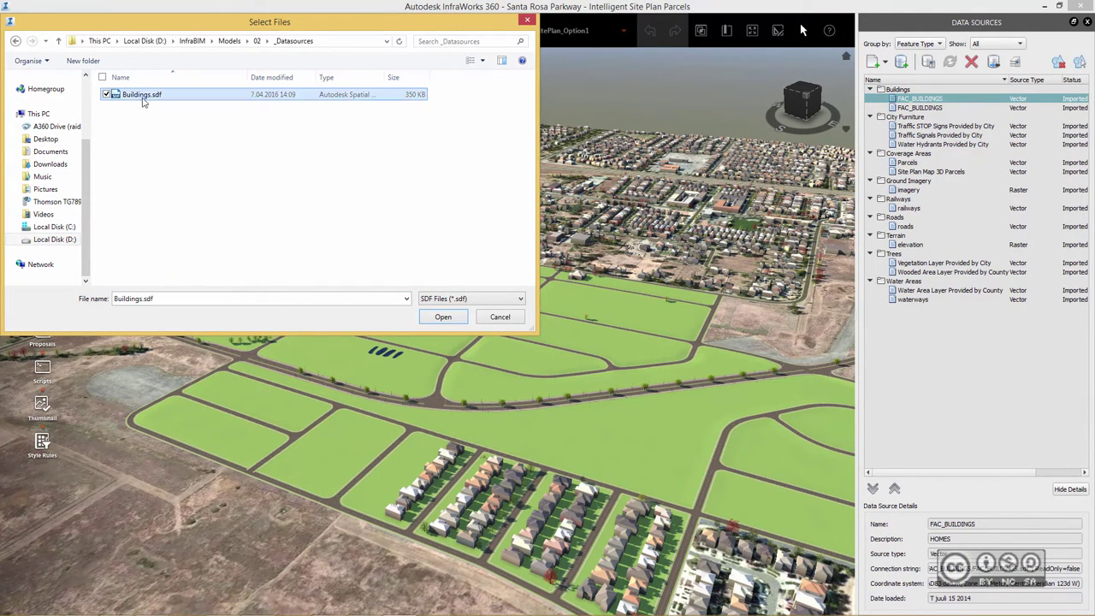
{"action": "left_click", "coordinate": [441, 316]}
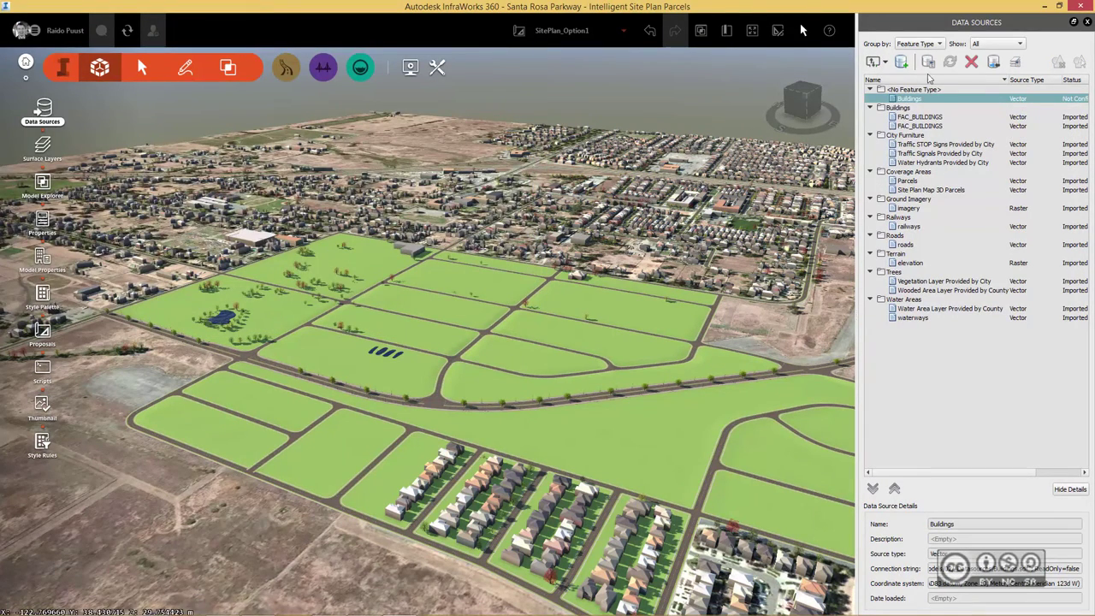
Set the Buildings source type to Buildings with its description taken from the Type attribute
{"action": "left_click", "coordinate": [928, 65]}
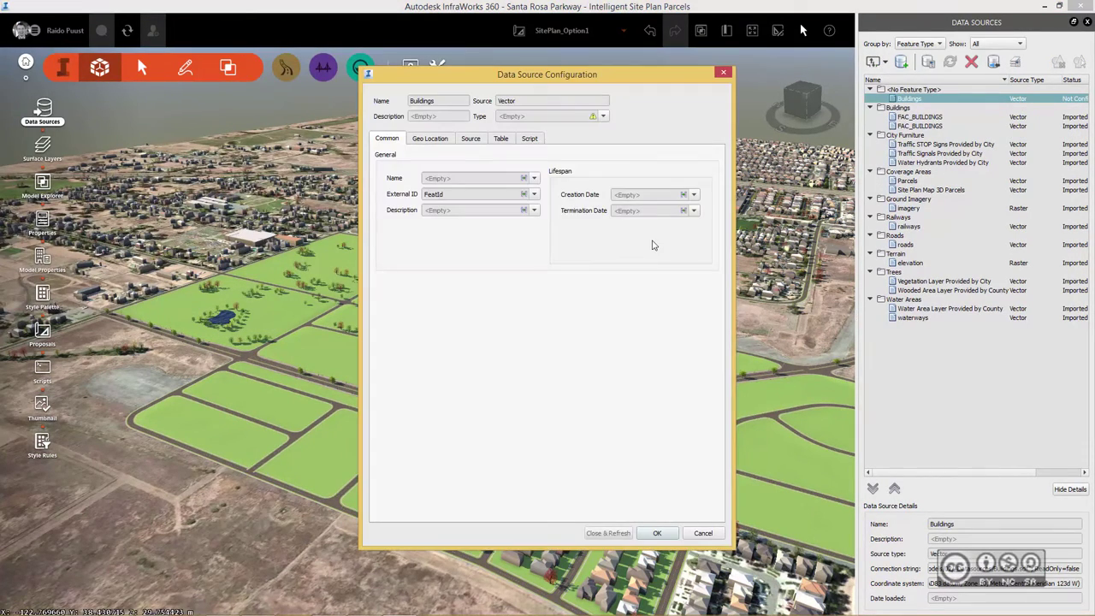
{"action": "left_click", "coordinate": [604, 116]}
{"action": "left_click", "coordinate": [516, 143]}
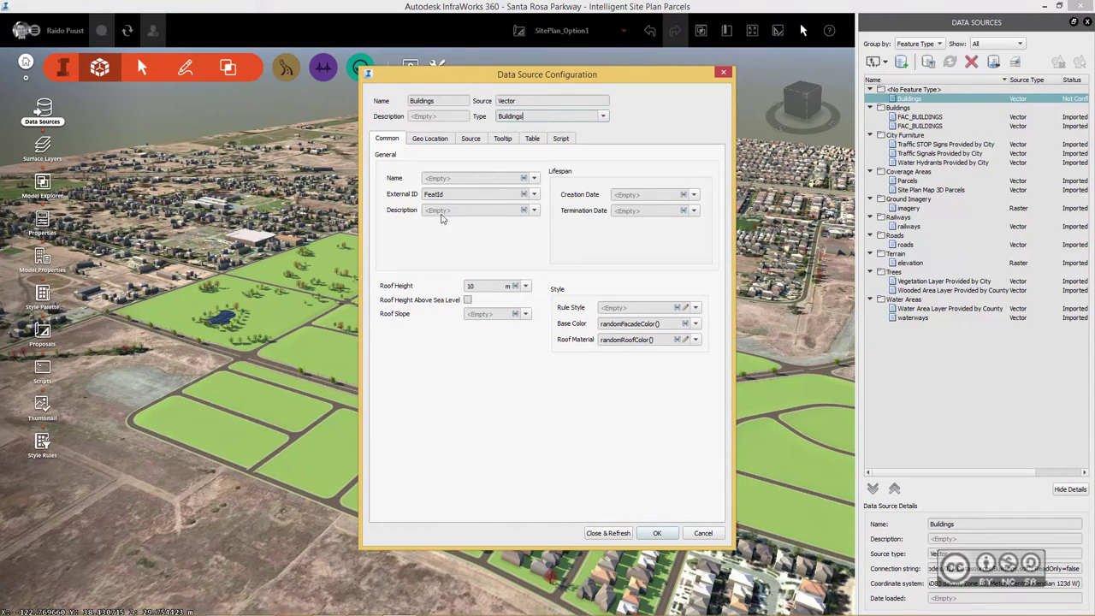
{"action": "left_click", "coordinate": [523, 210]}
{"action": "left_click", "coordinate": [353, 248]}
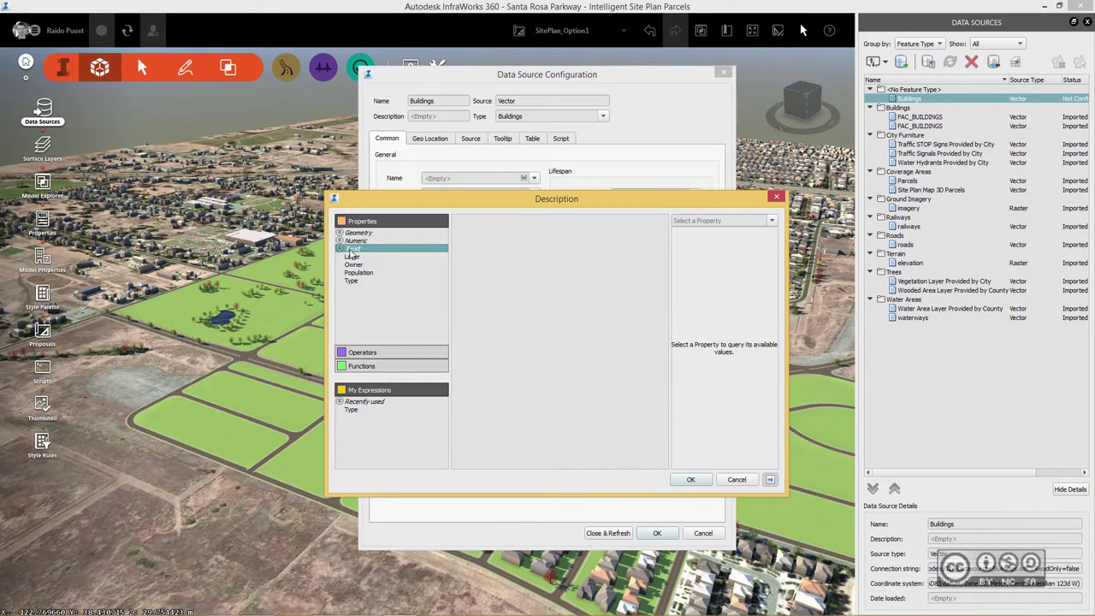
{"action": "left_click", "coordinate": [350, 280]}
{"action": "double_click", "coordinate": [350, 281]}
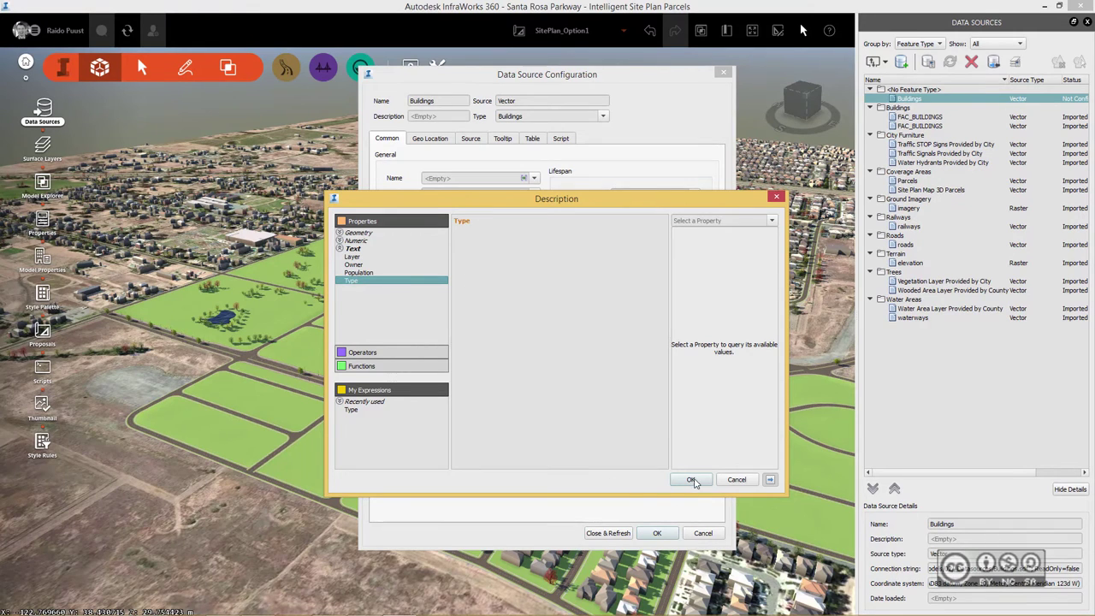
{"action": "left_click", "coordinate": [690, 479]}
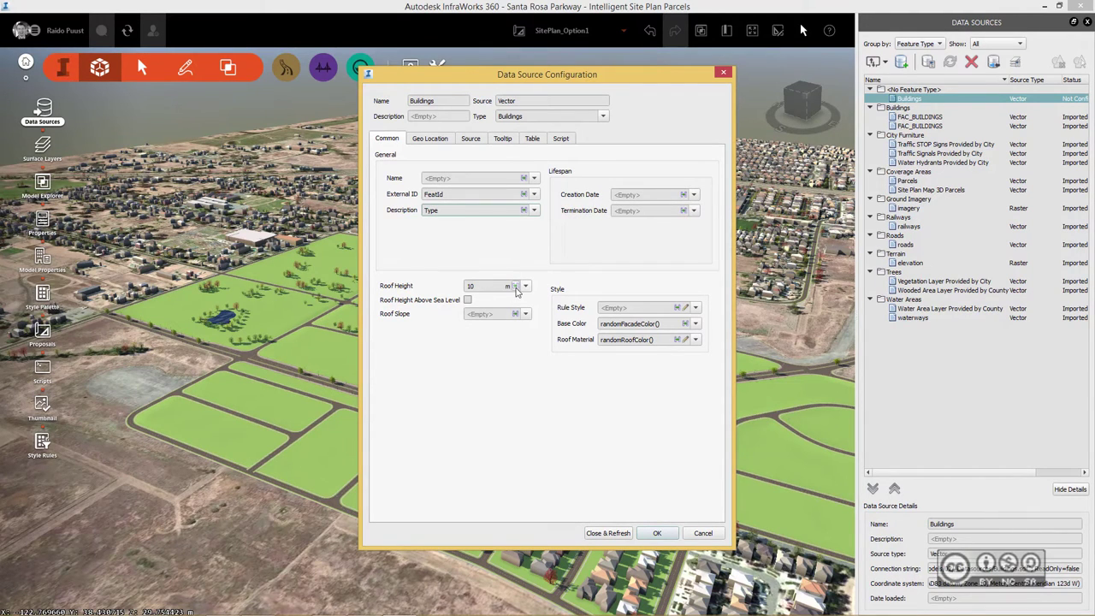
Map roof height to the Height attribute and roof slope to RoofSlope
{"action": "left_click", "coordinate": [515, 288]}
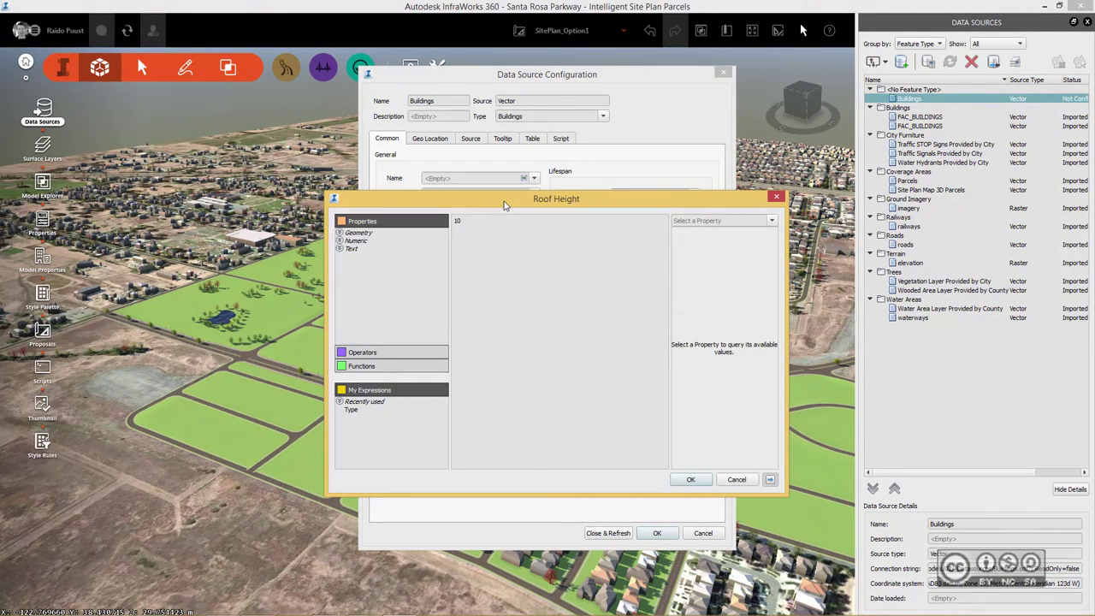
{"action": "left_click", "coordinate": [340, 241]}
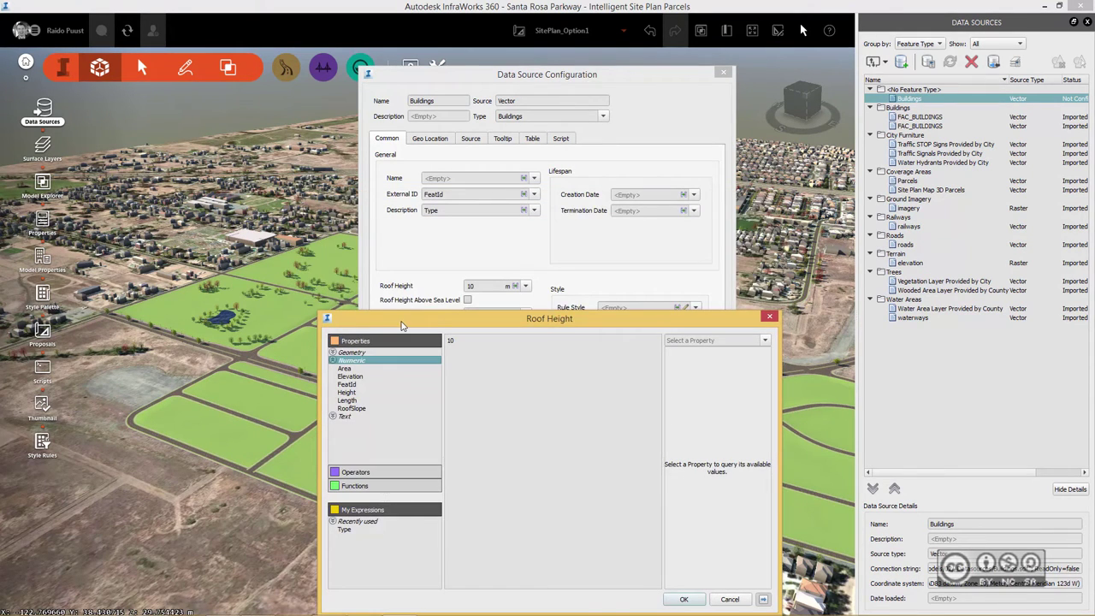
{"action": "left_click", "coordinate": [342, 271]}
{"action": "double_click", "coordinate": [342, 272]}
{"action": "left_click", "coordinate": [678, 476]}
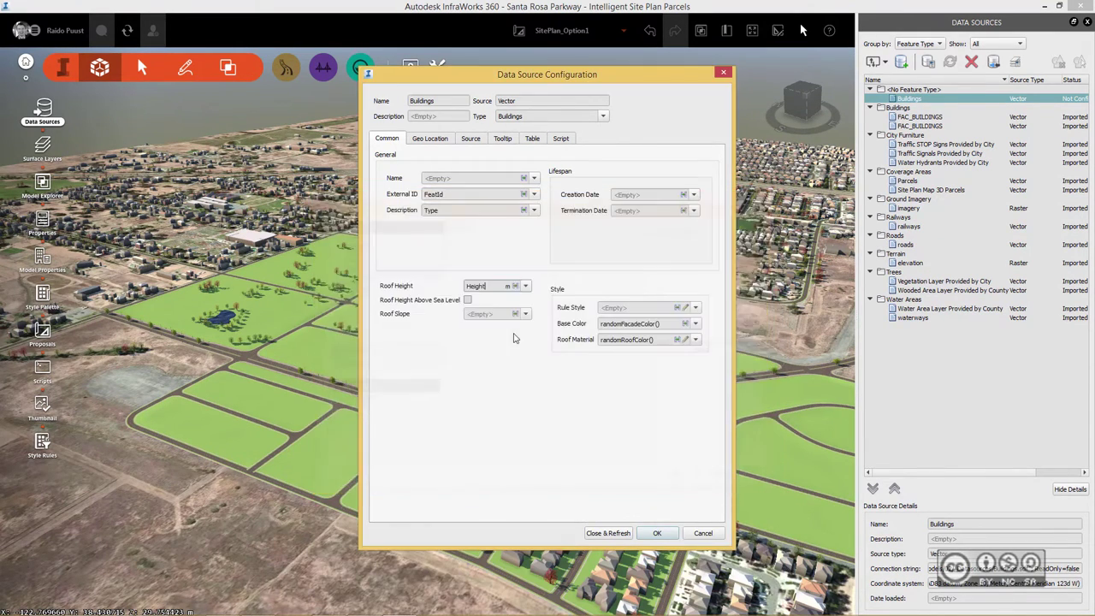
{"action": "left_click", "coordinate": [515, 314]}
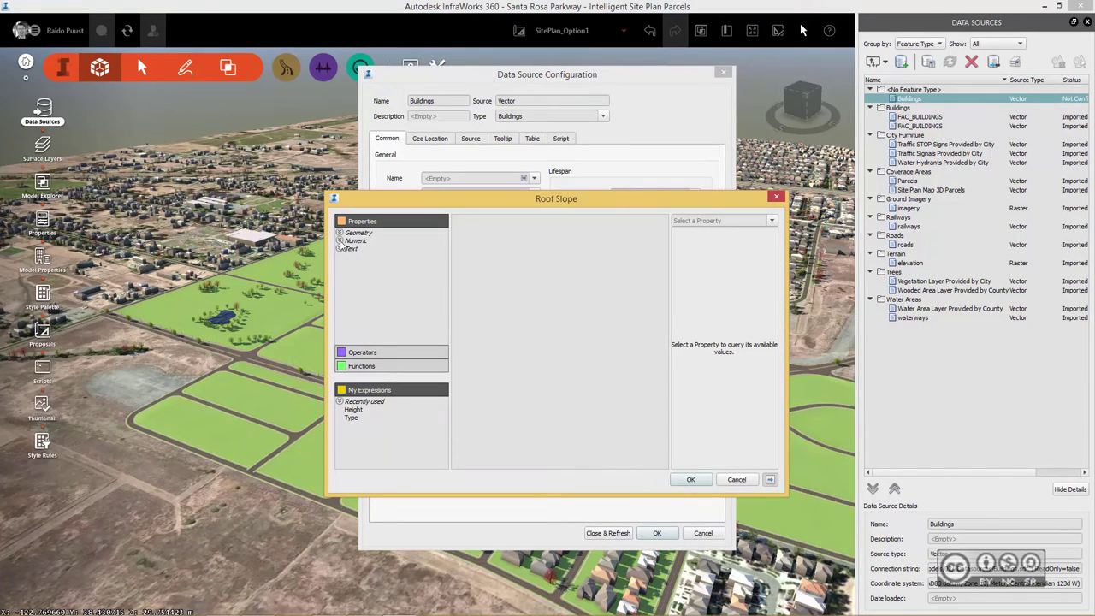
{"action": "left_click", "coordinate": [339, 241]}
{"action": "double_click", "coordinate": [358, 288]}
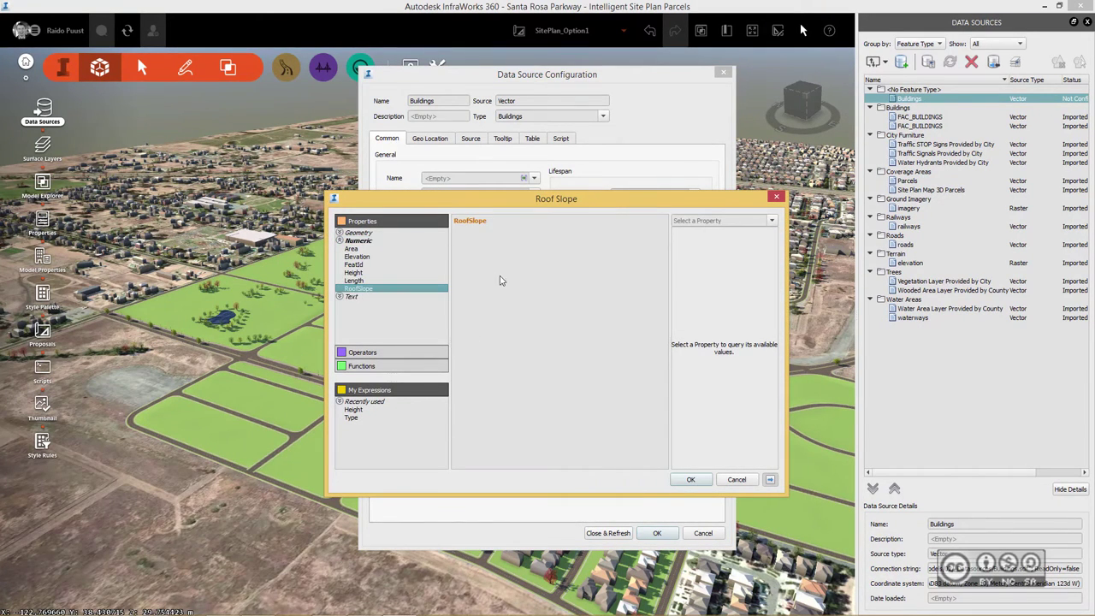
{"action": "left_click", "coordinate": [690, 479]}
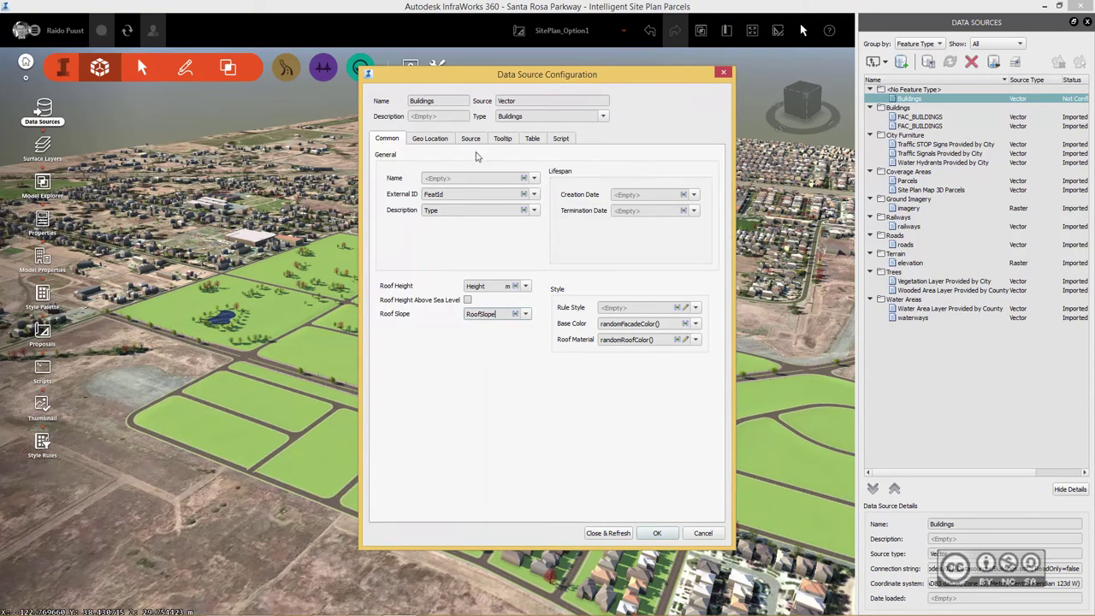
Set the buildings to drape onto the terrain, then close and refresh
{"action": "left_click", "coordinate": [472, 139]}
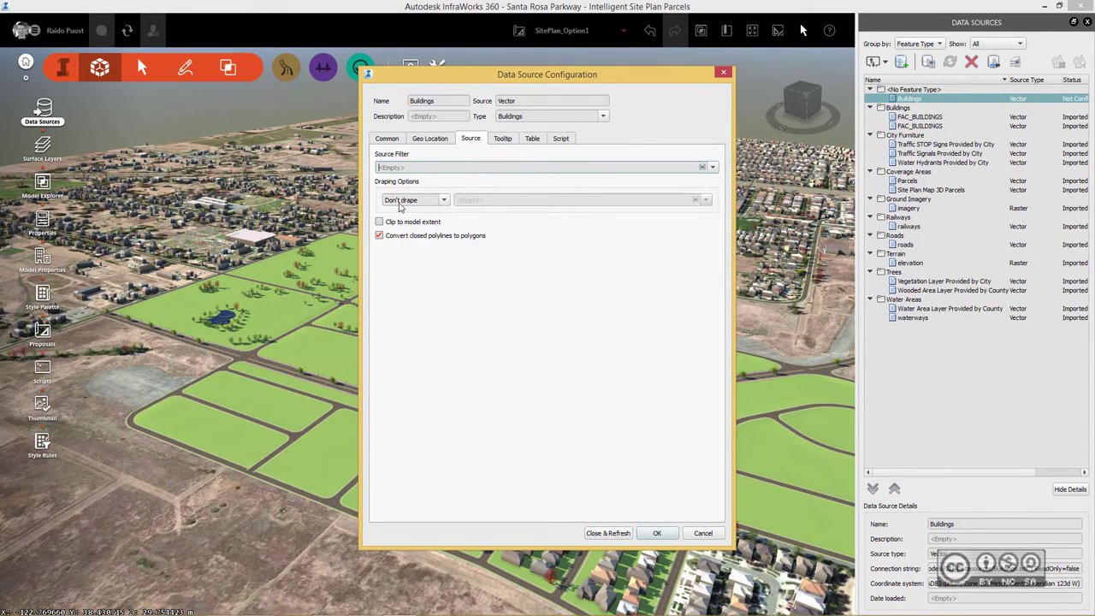
{"action": "left_click", "coordinate": [444, 202]}
{"action": "left_click", "coordinate": [419, 221]}
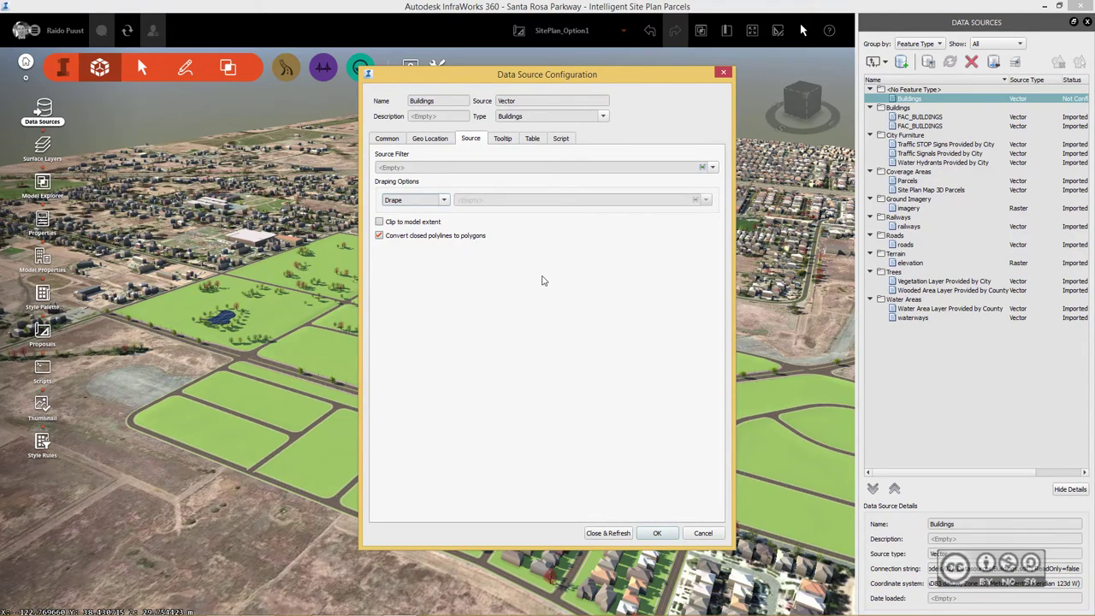
{"action": "left_click", "coordinate": [607, 533]}
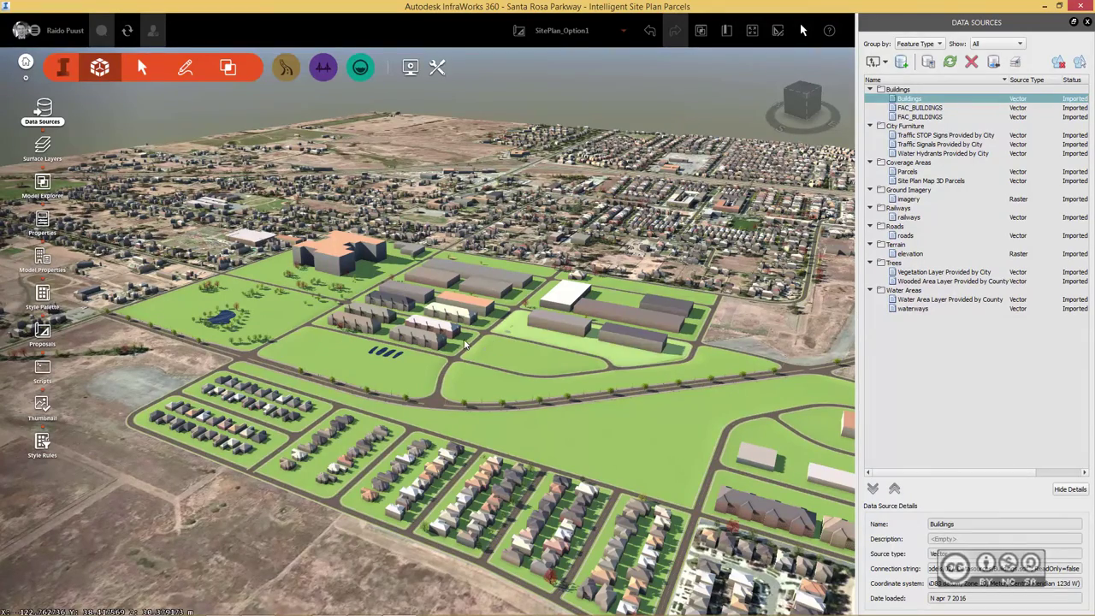
Zoom into the 3D view to inspect the newly placed buildings
{"action": "scroll", "coordinate": [459, 353], "scroll_direction": "up", "scroll_amount": 1}
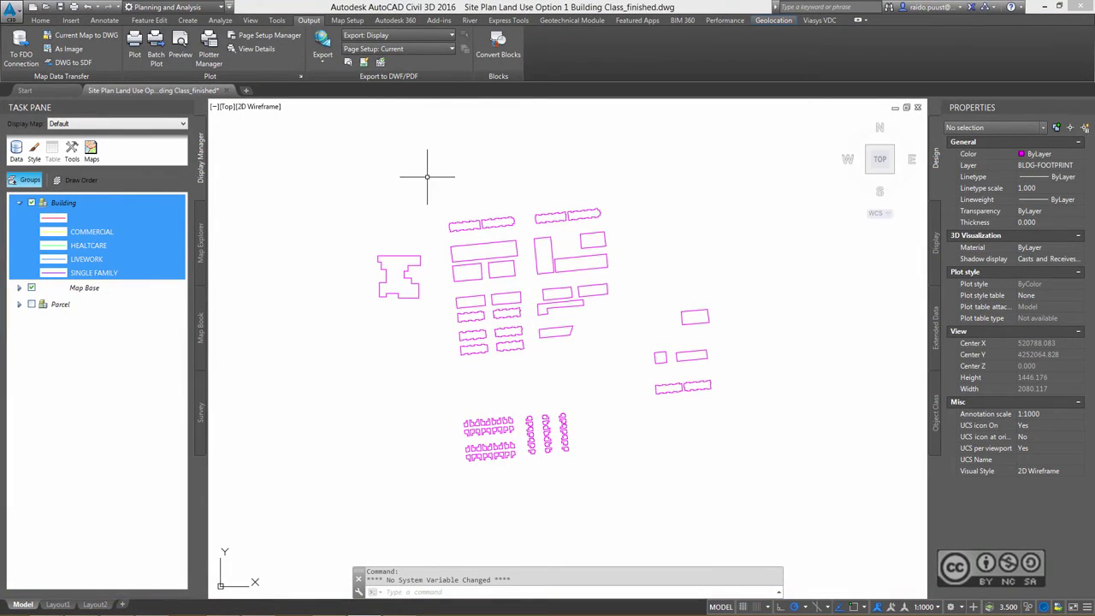
Change the selected commercial building outline's Height attribute from 12 to 30
{"action": "scroll", "coordinate": [422, 261], "scroll_direction": "up", "scroll_amount": 2}
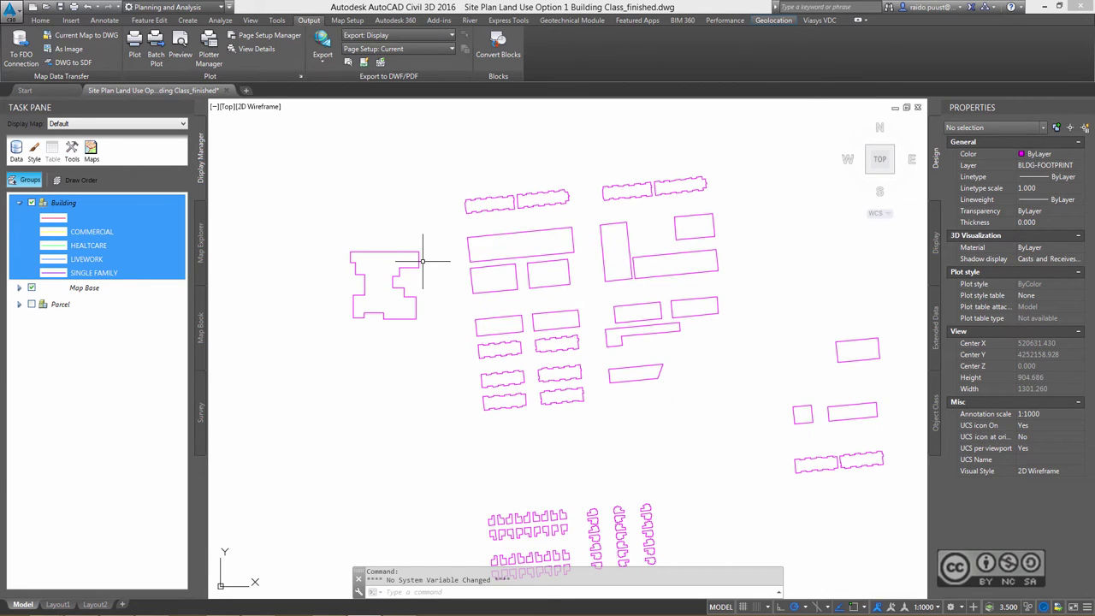
{"action": "left_click", "coordinate": [494, 238]}
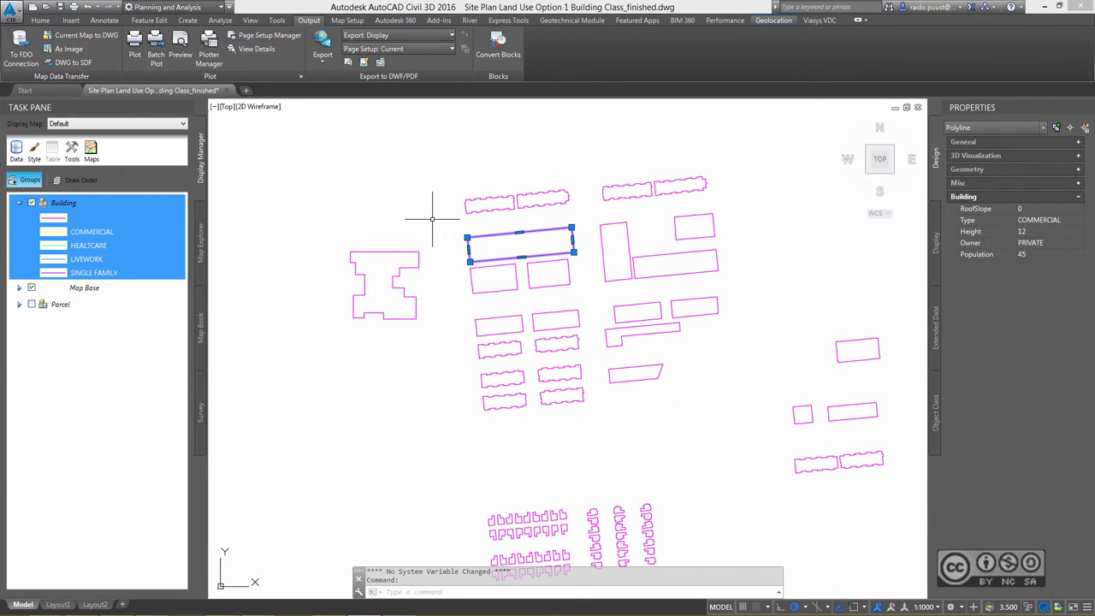
{"action": "left_click", "coordinate": [1035, 232]}
{"action": "type", "text": "3"}
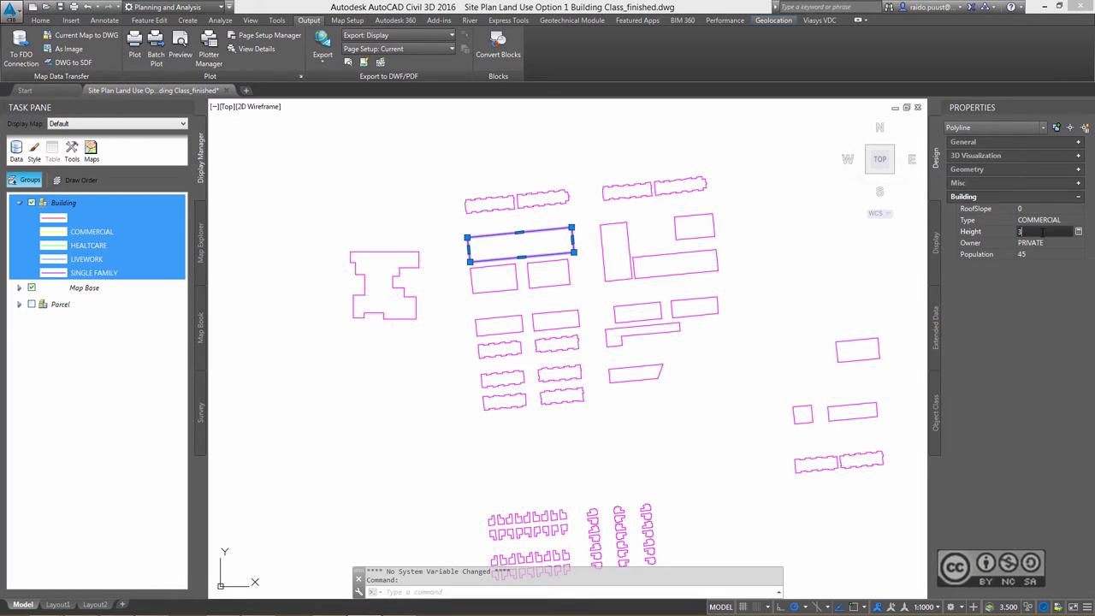
{"action": "type", "text": "0"}
{"action": "key", "text": "Tab"}
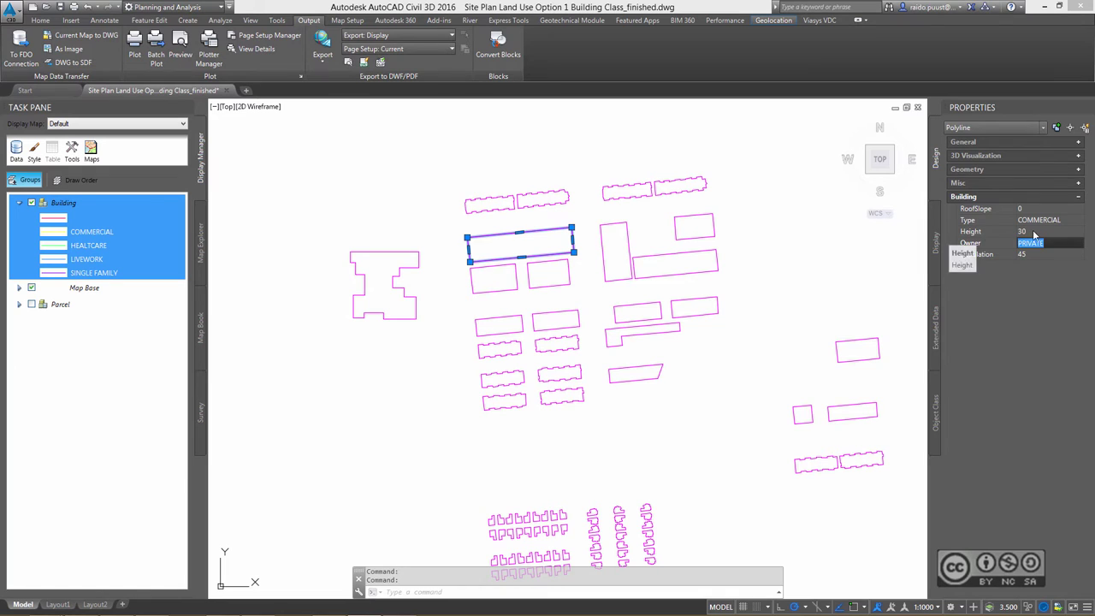
{"action": "key", "text": "Escape"}
{"action": "scroll", "coordinate": [505, 163], "scroll_direction": "down", "scroll_amount": 2}
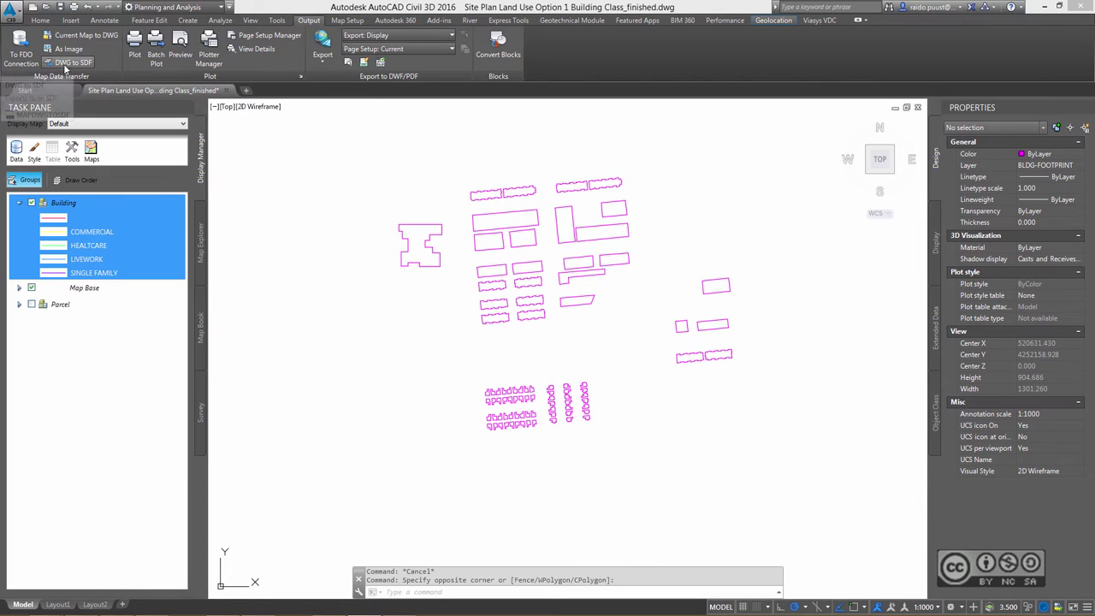
Start a new SDF export overwriting Buildings.sdf and window-select all building footprints
{"action": "left_click", "coordinate": [73, 62]}
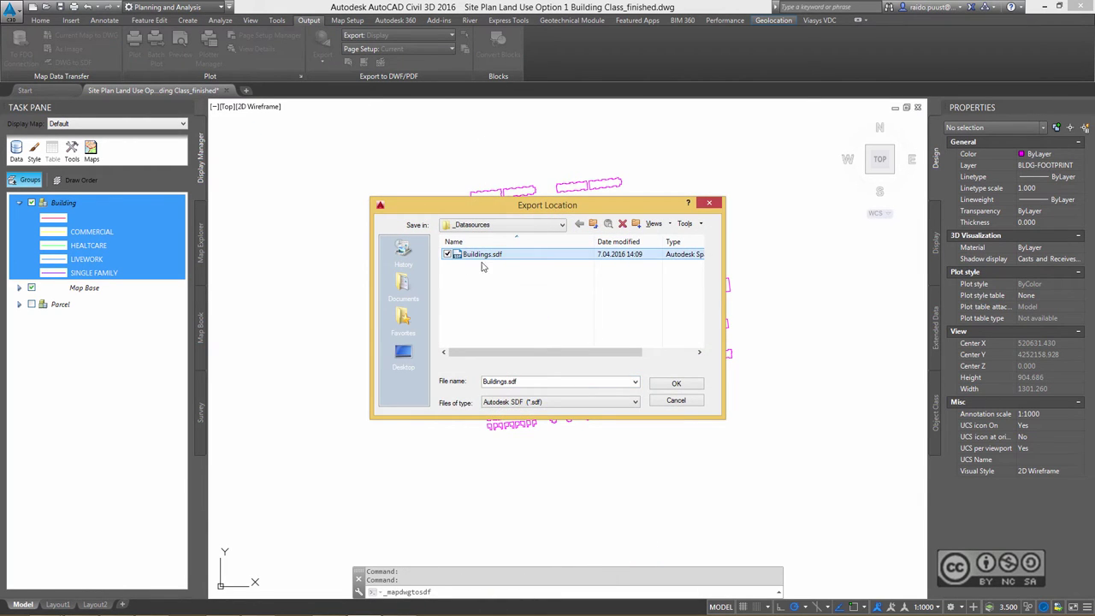
{"action": "left_click", "coordinate": [675, 383]}
{"action": "left_click", "coordinate": [541, 349]}
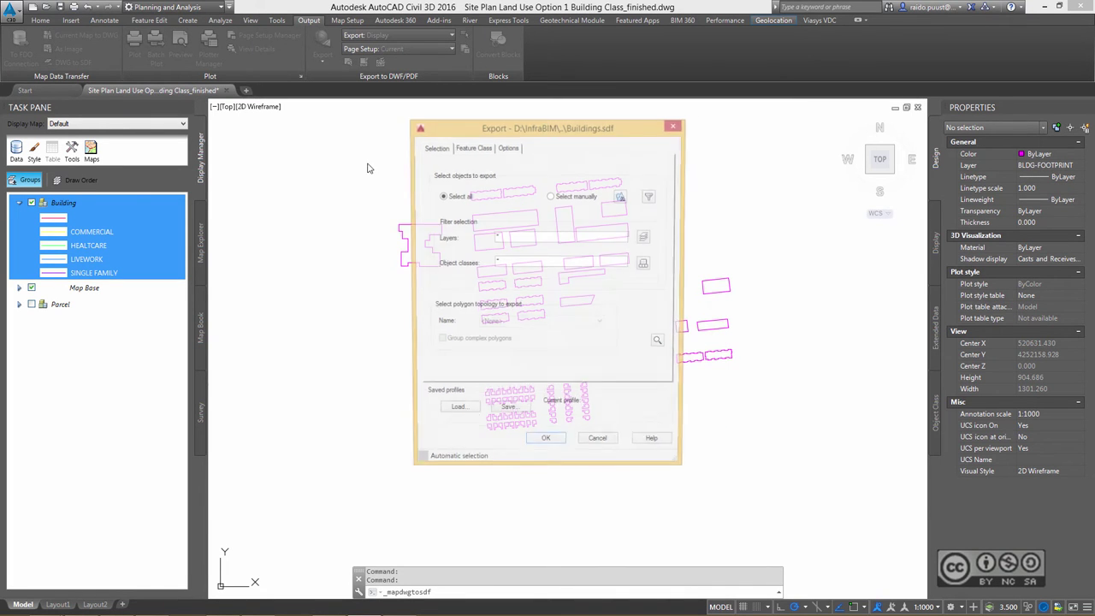
{"action": "left_click", "coordinate": [575, 198]}
{"action": "left_click", "coordinate": [620, 197]}
{"action": "left_click_drag", "start_coordinate": [376, 149], "coordinate": [781, 488]}
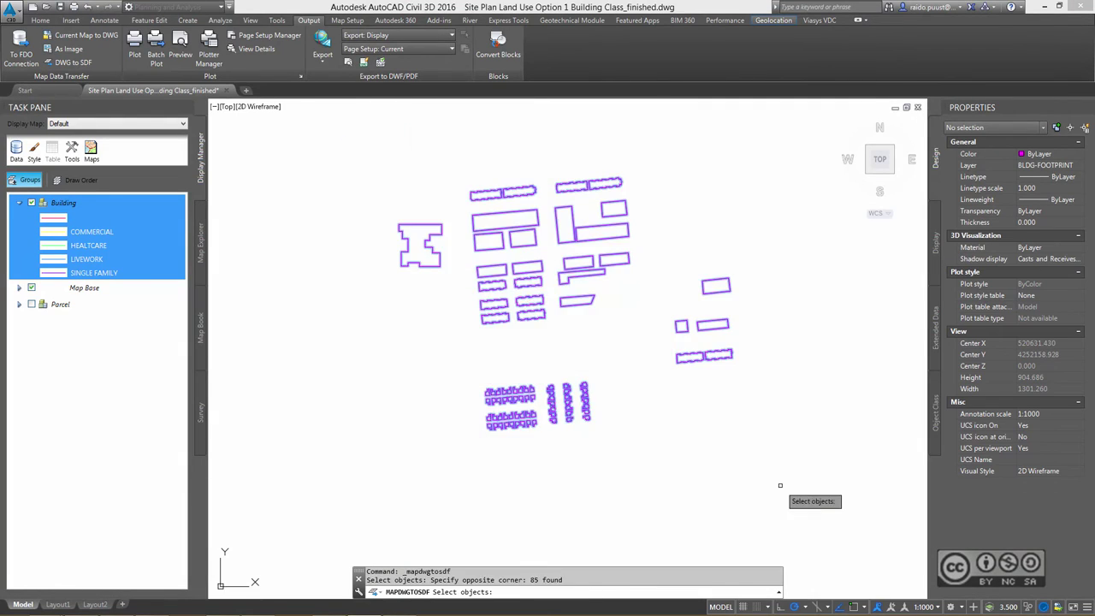
{"action": "key", "text": "Return"}
Export the 85 buildings with Building attributes, treating closed polylines as polygons
{"action": "left_click", "coordinate": [476, 148]}
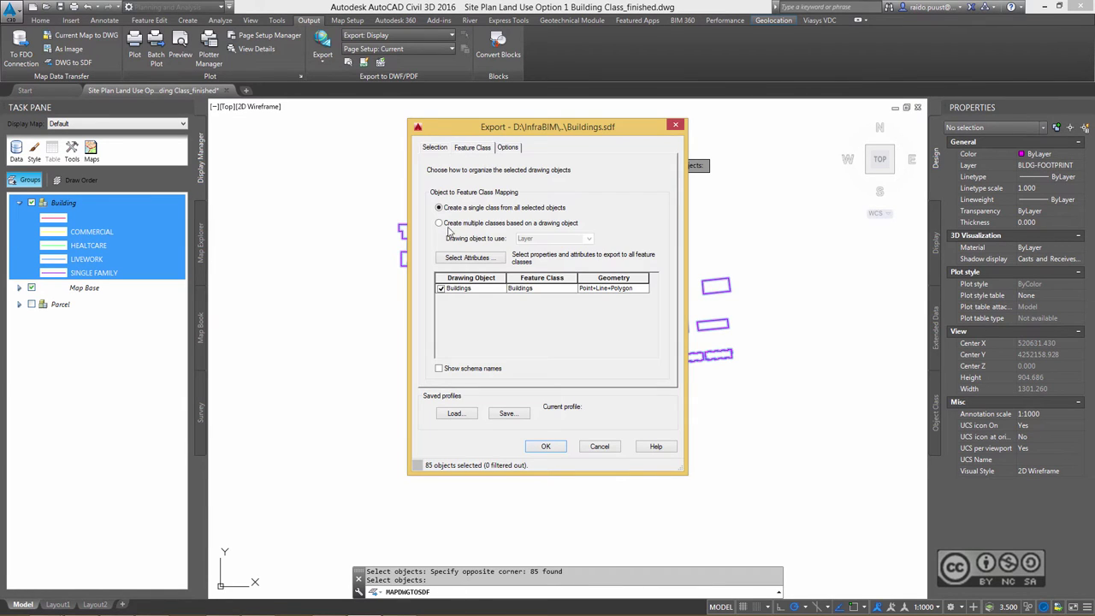
{"action": "left_click", "coordinate": [467, 257]}
{"action": "left_click", "coordinate": [455, 249]}
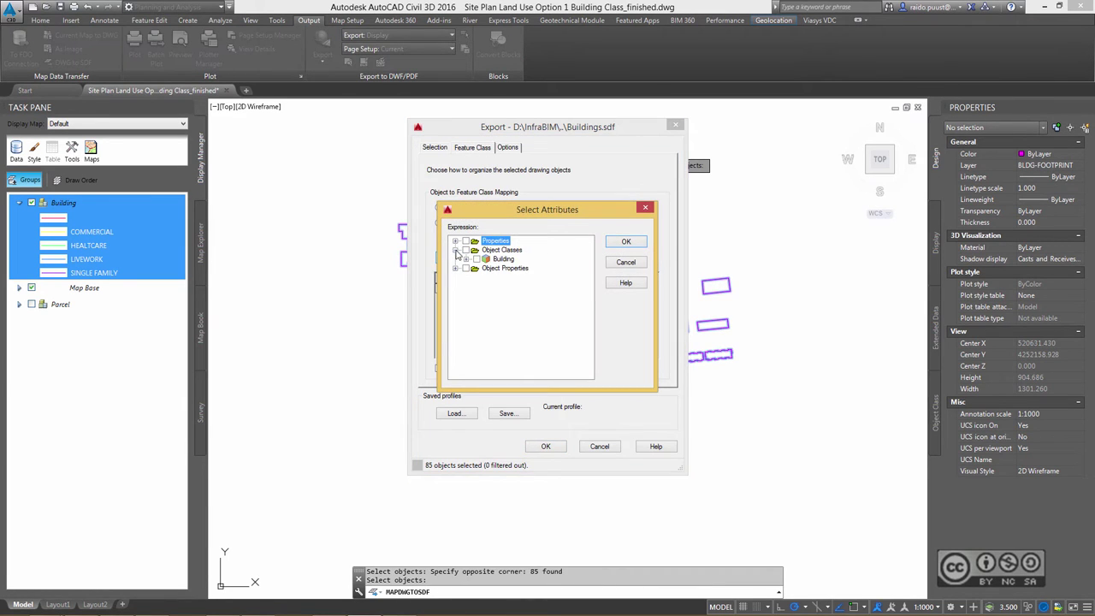
{"action": "left_click", "coordinate": [470, 258]}
{"action": "left_click", "coordinate": [625, 241]}
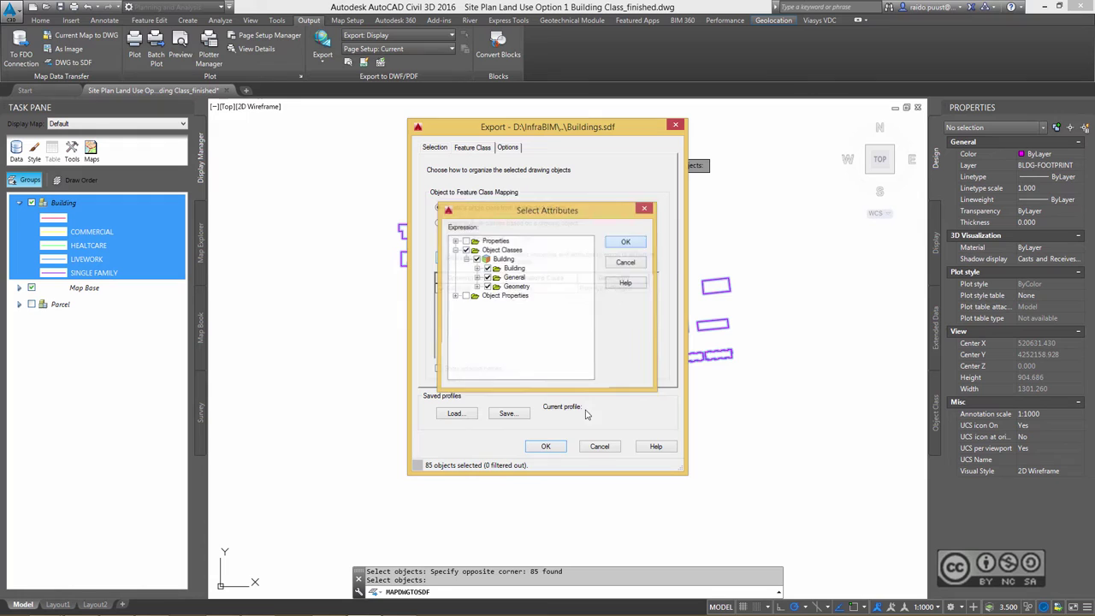
{"action": "left_click", "coordinate": [508, 147]}
{"action": "left_click", "coordinate": [438, 257]}
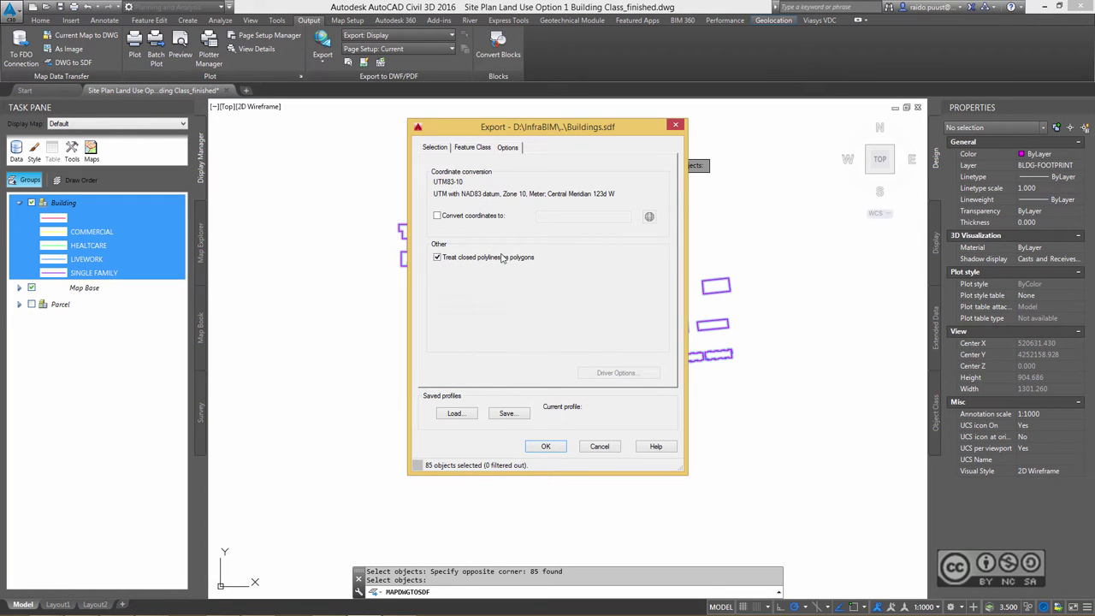
{"action": "left_click", "coordinate": [547, 447]}
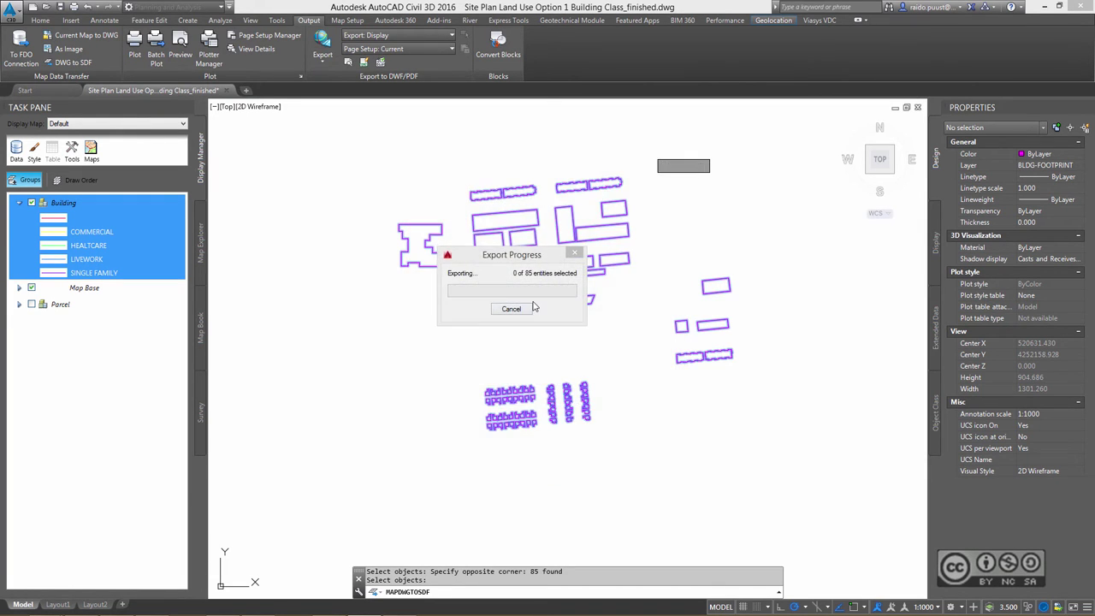
{"action": "left_click", "coordinate": [1044, 6]}
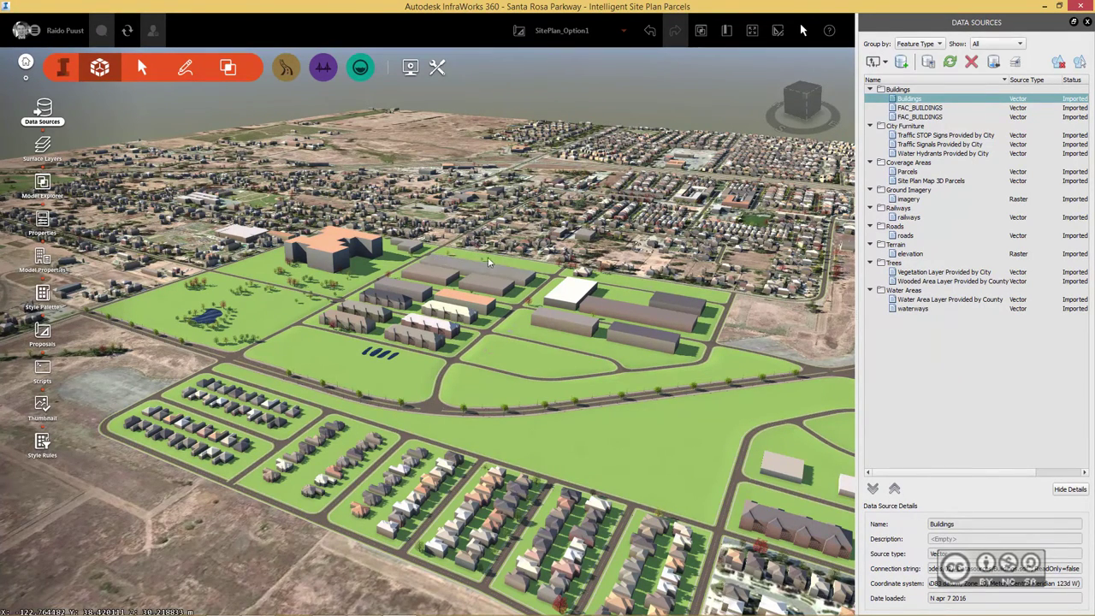
Refresh the Buildings data source from the updated file, then open its configuration
{"action": "right_click", "coordinate": [911, 102]}
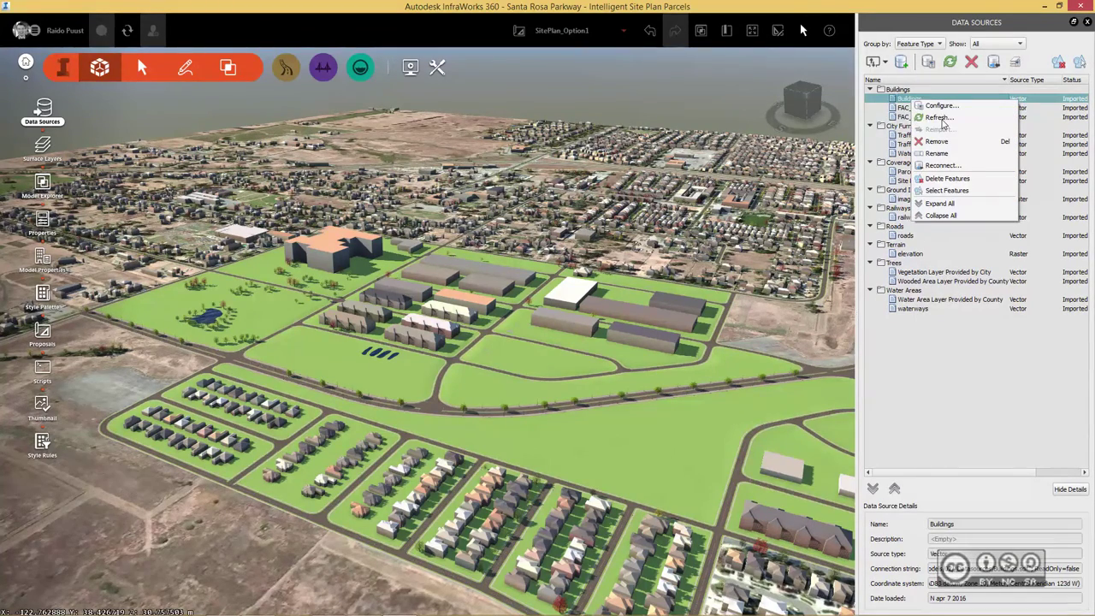
{"action": "left_click", "coordinate": [941, 118]}
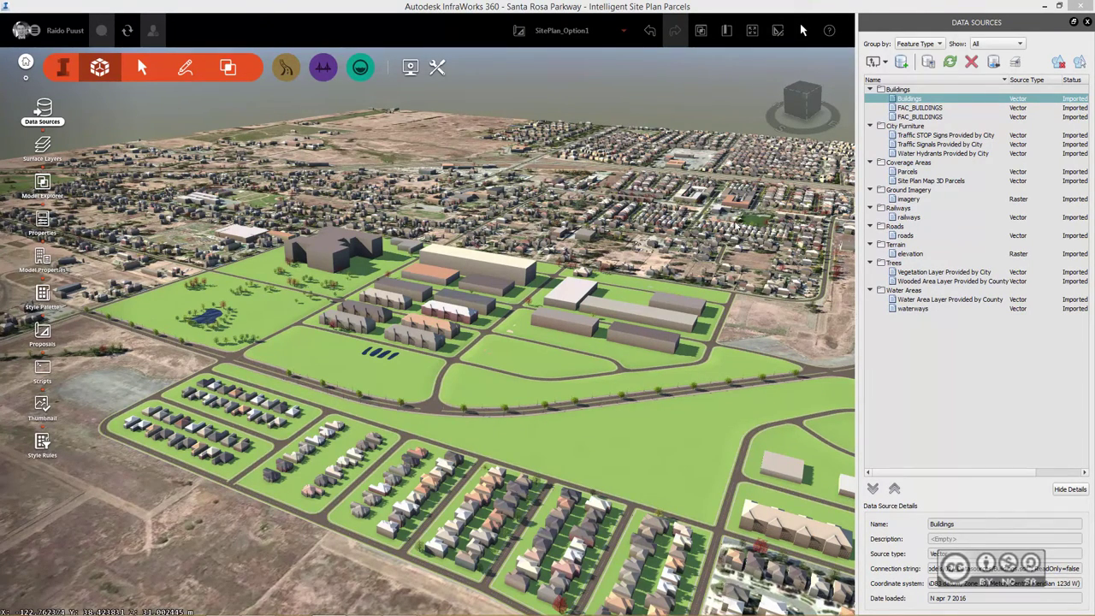
{"action": "right_click", "coordinate": [912, 101]}
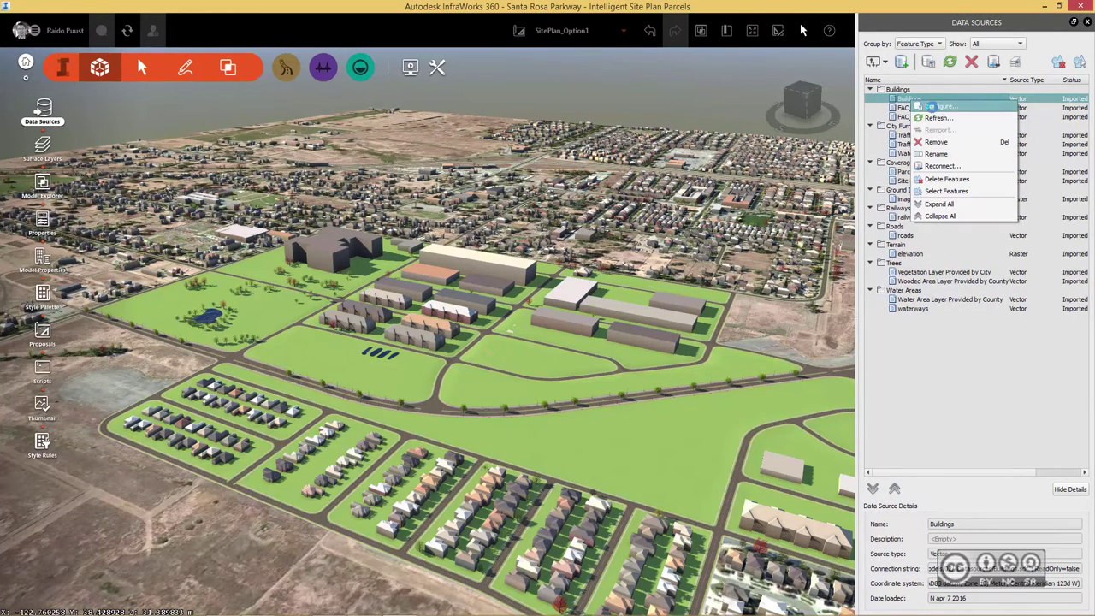
{"action": "left_click", "coordinate": [938, 106]}
Set the Buildings source filter to Type = 'SINGLE FAMILY' or Type = 'LIVEWORK'
{"action": "mouse_move", "coordinate": [531, 80]}
{"action": "left_mouse_down"}
{"action": "mouse_move", "coordinate": [710, 103]}
{"action": "mouse_move", "coordinate": [702, 108]}
{"action": "left_mouse_up"}
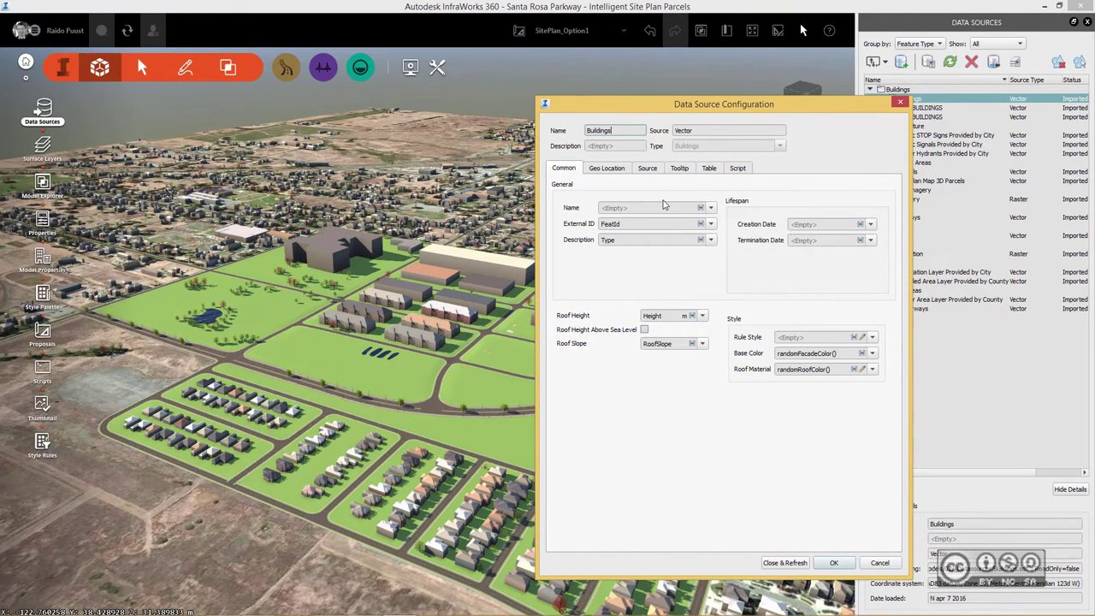
{"action": "left_click", "coordinate": [648, 169]}
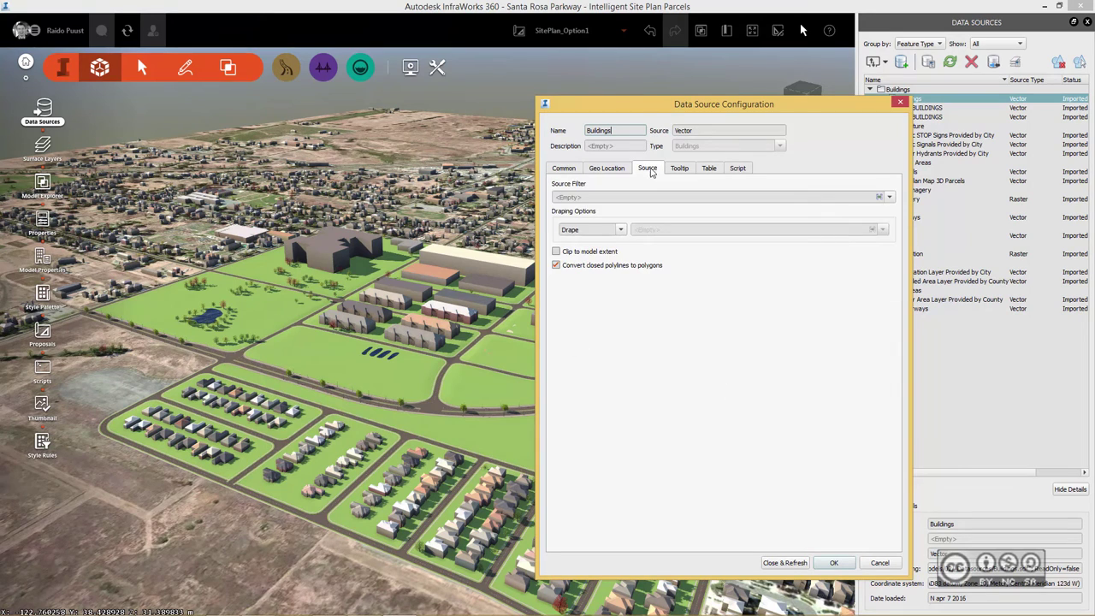
{"action": "left_click", "coordinate": [879, 197]}
{"action": "left_click", "coordinate": [517, 278]}
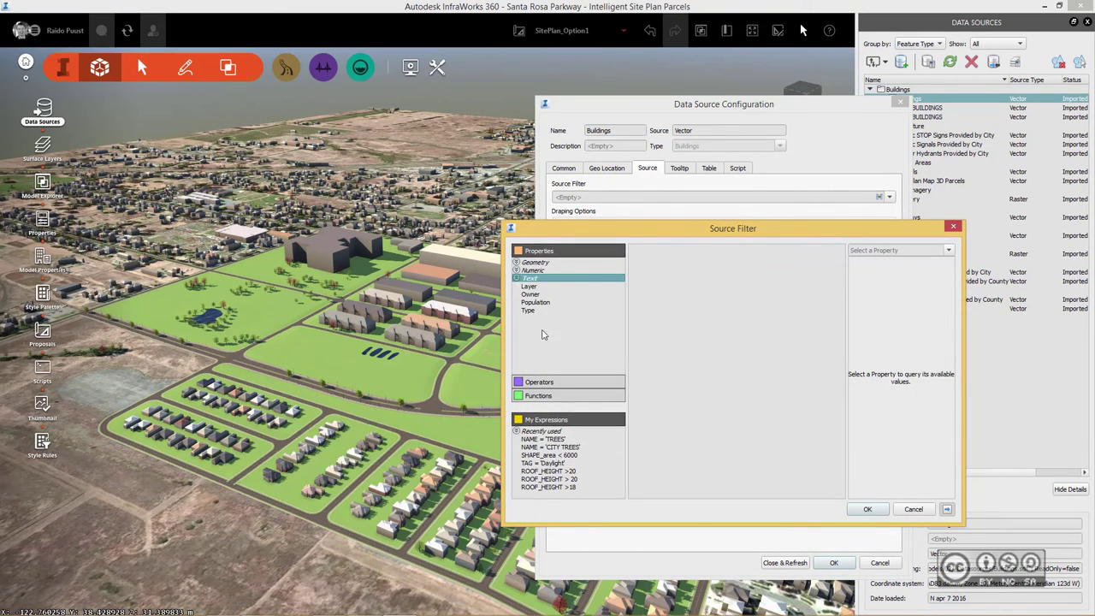
{"action": "double_click", "coordinate": [528, 311]}
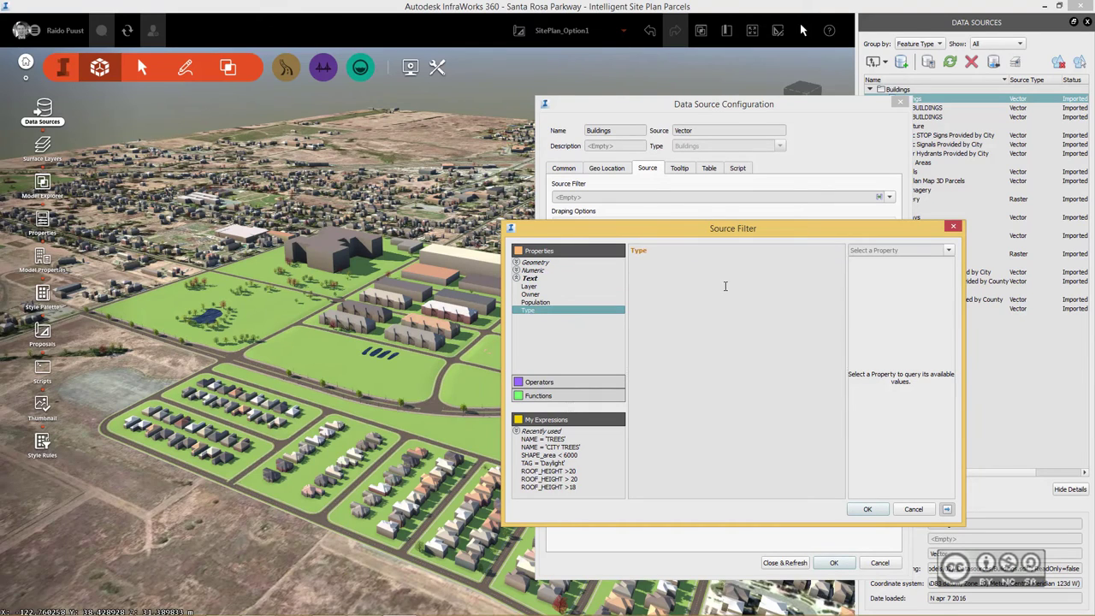
{"action": "left_click", "coordinate": [946, 251]}
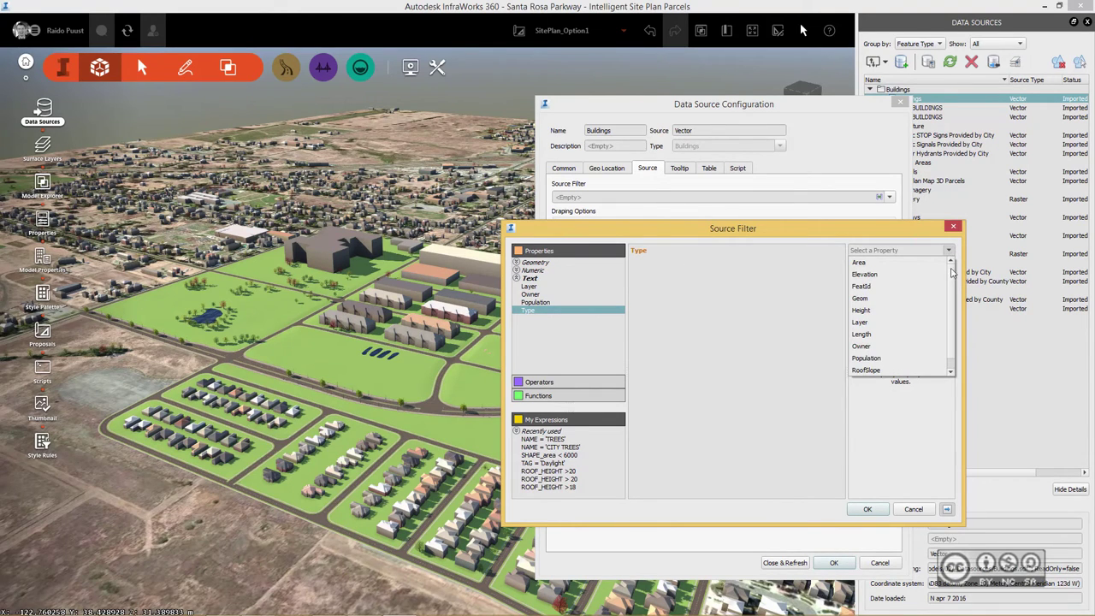
{"action": "scroll", "coordinate": [890, 342], "scroll_direction": "down", "scroll_amount": 1}
{"action": "left_click", "coordinate": [862, 371]}
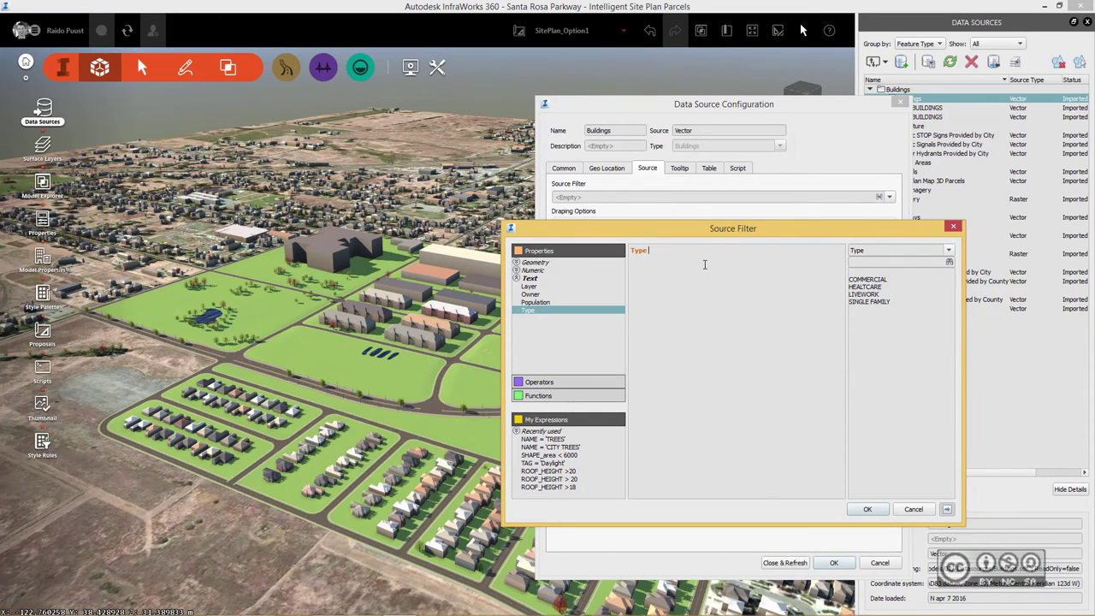
{"action": "double_click", "coordinate": [873, 302]}
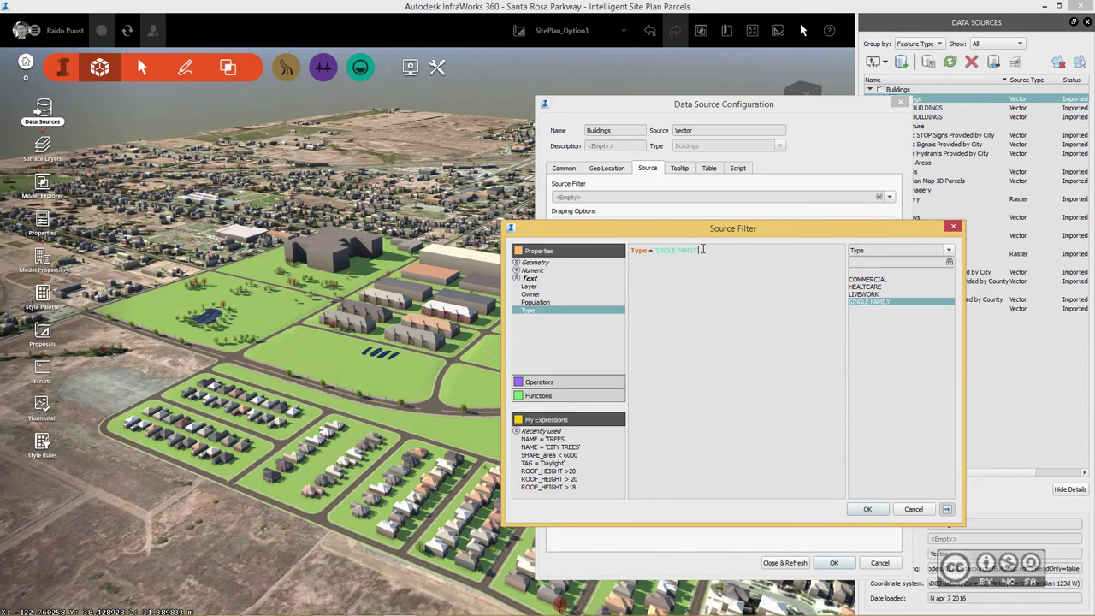
{"action": "type", "text": "or"}
{"action": "type", "text": " Type ="}
{"action": "double_click", "coordinate": [873, 294]}
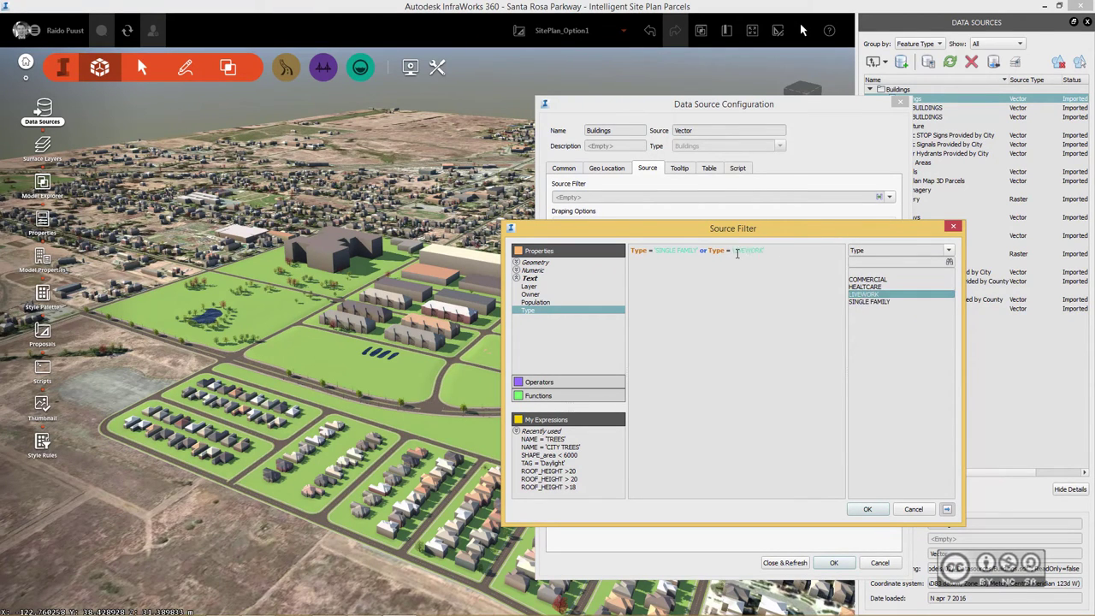
{"action": "left_click", "coordinate": [866, 511]}
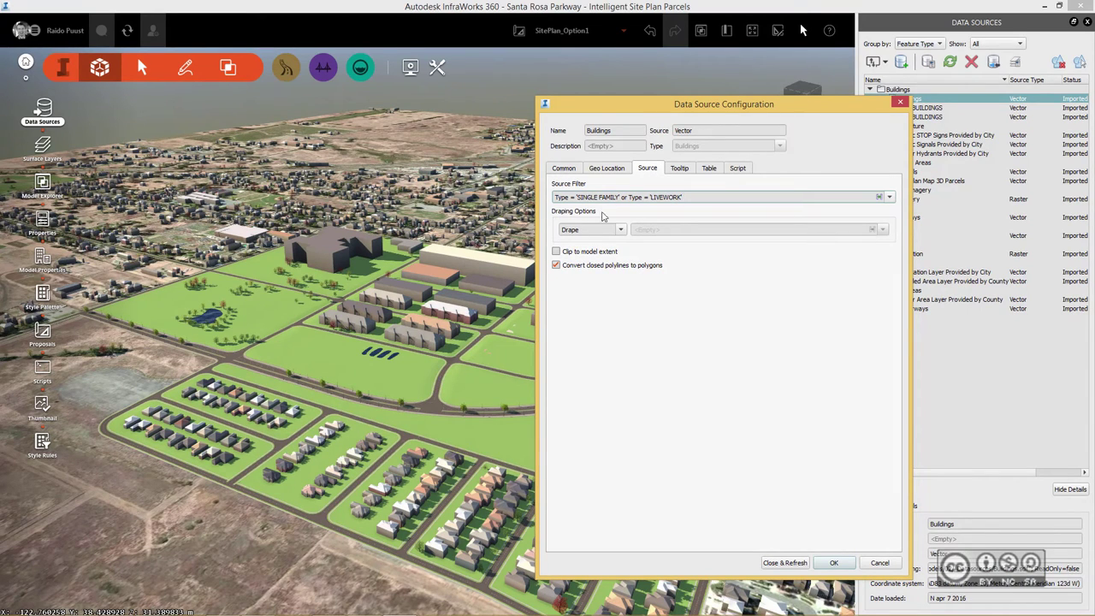
Apply Spanish Tile Red Vertical roofs and Facade/Brick/Paulus facades to Buildings, then refresh the model
{"action": "left_click", "coordinate": [564, 169]}
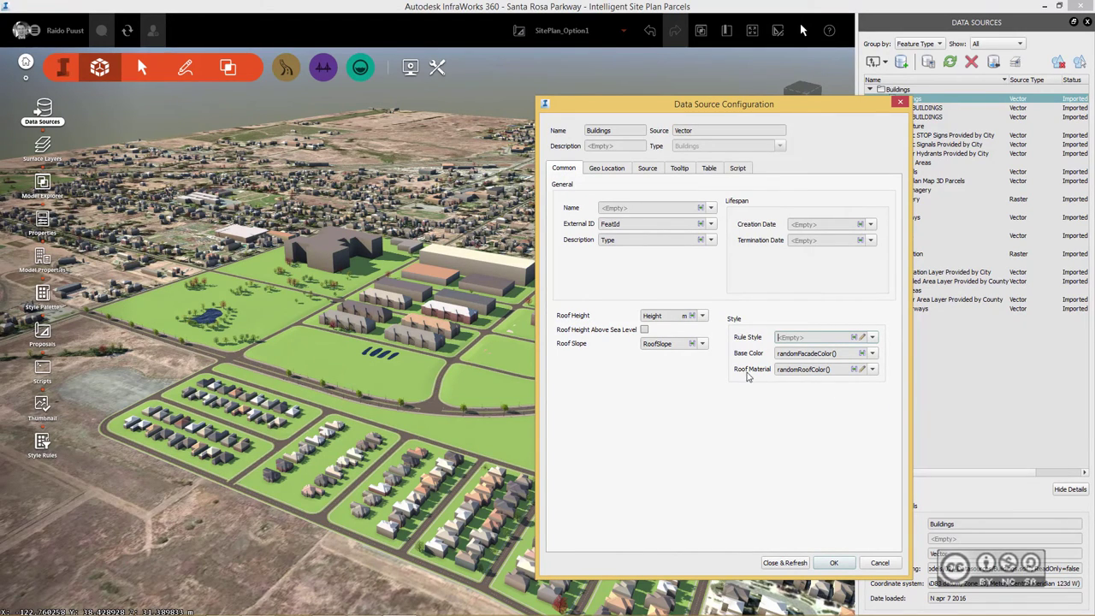
{"action": "left_click", "coordinate": [863, 369]}
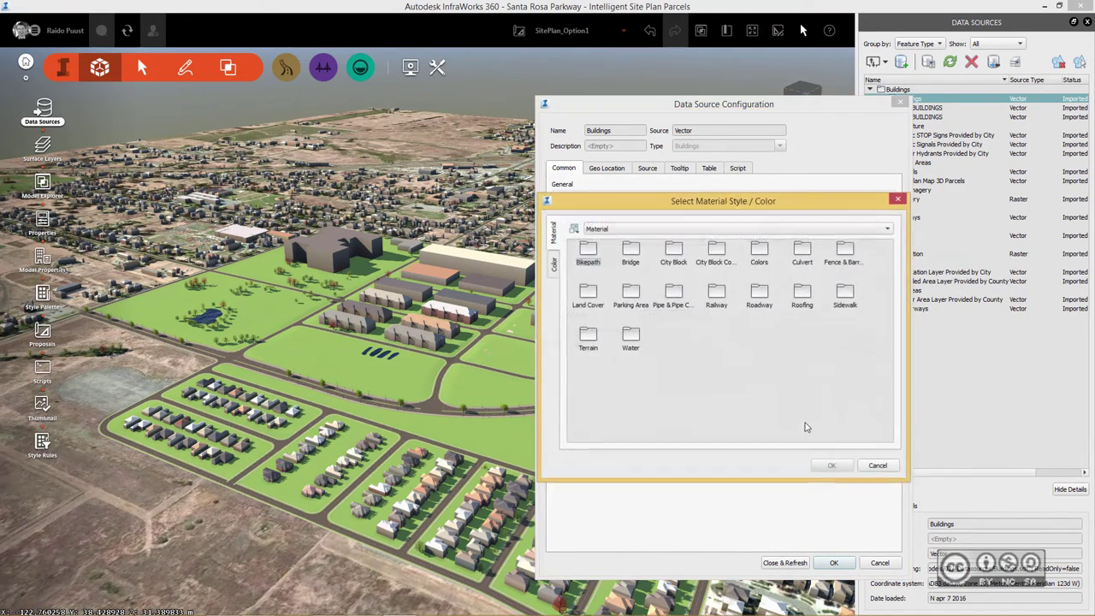
{"action": "left_click", "coordinate": [654, 229]}
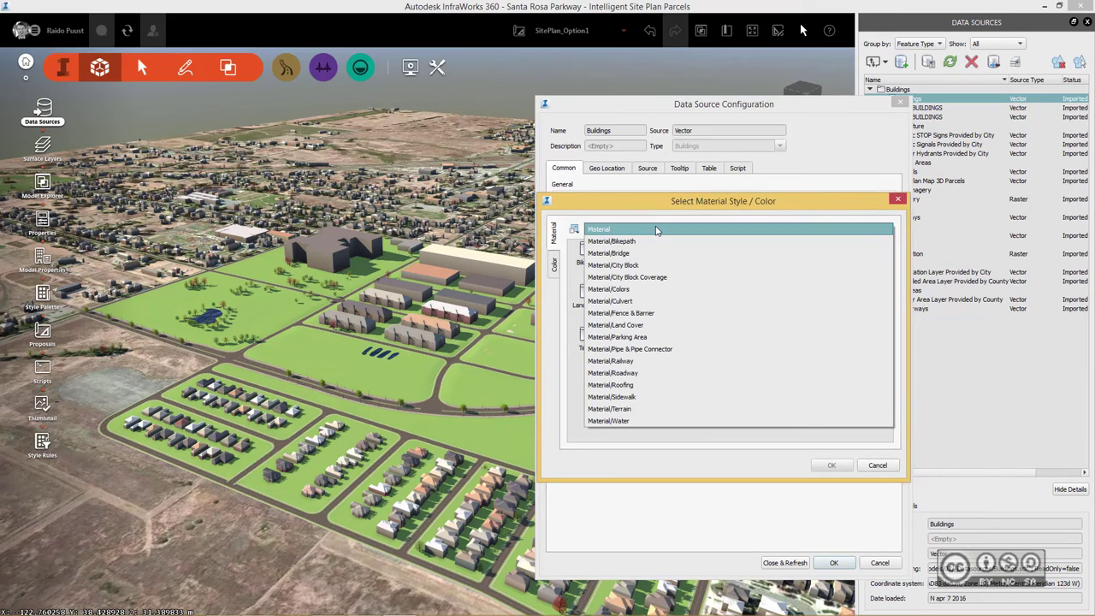
{"action": "left_click", "coordinate": [637, 387]}
{"action": "left_click", "coordinate": [719, 393]}
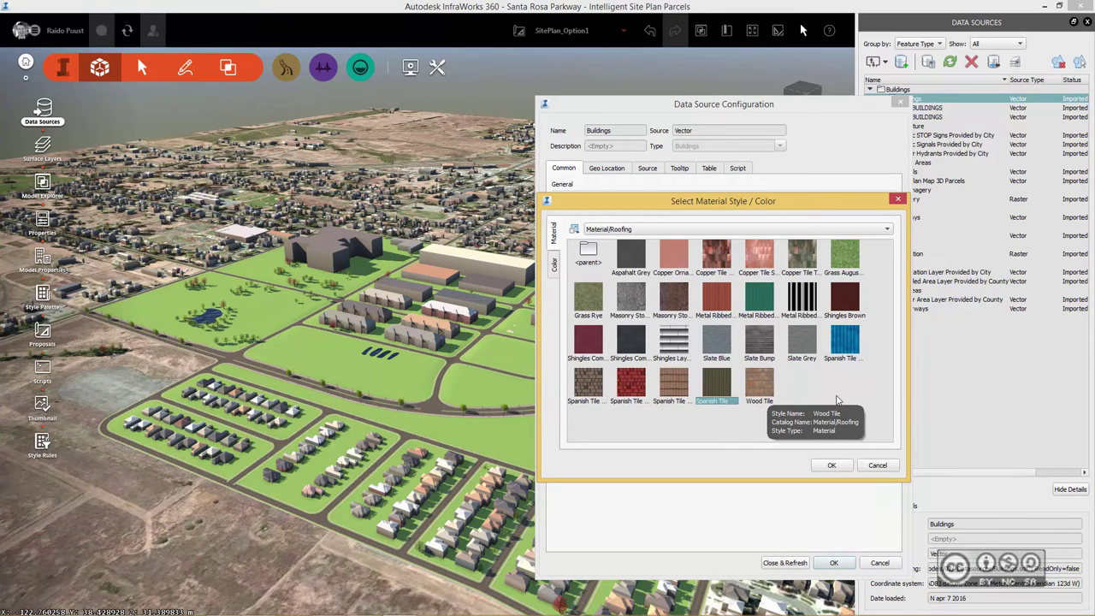
{"action": "left_click", "coordinate": [831, 464]}
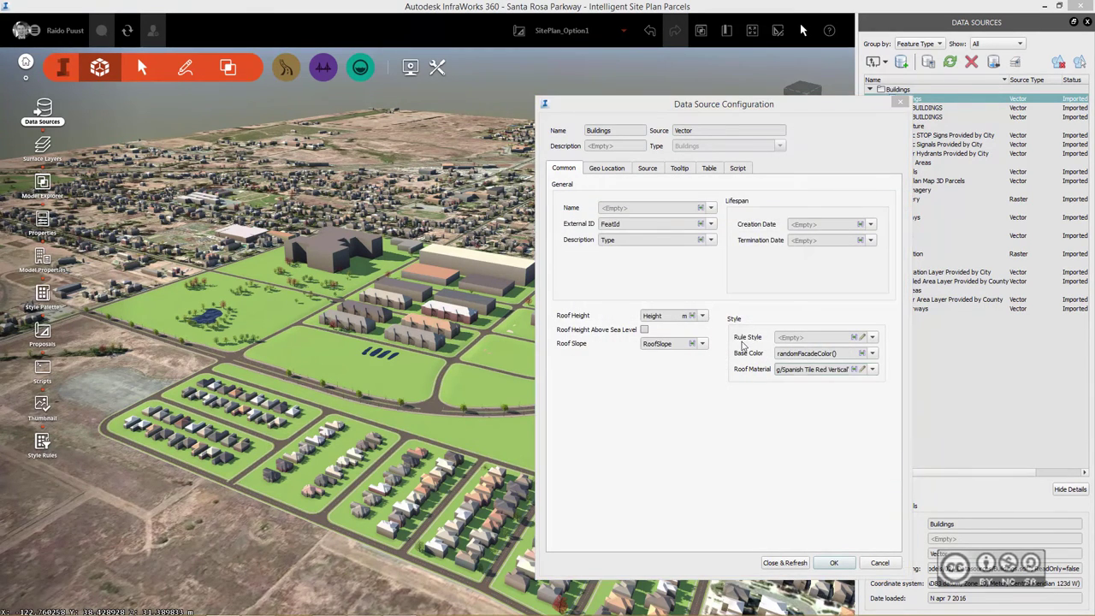
{"action": "left_click", "coordinate": [862, 353]}
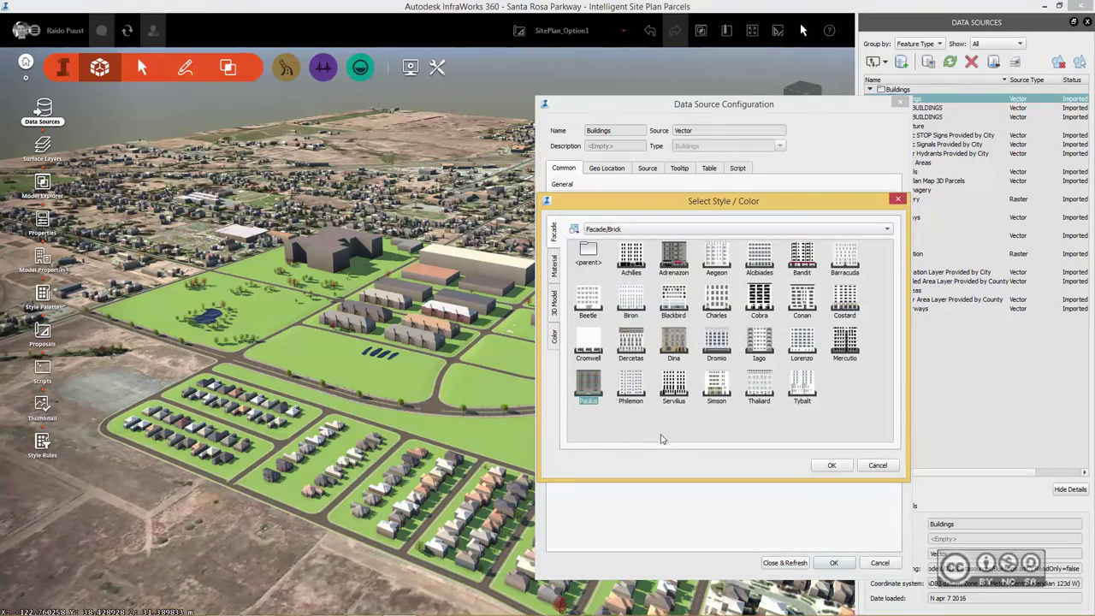
{"action": "double_click", "coordinate": [595, 397]}
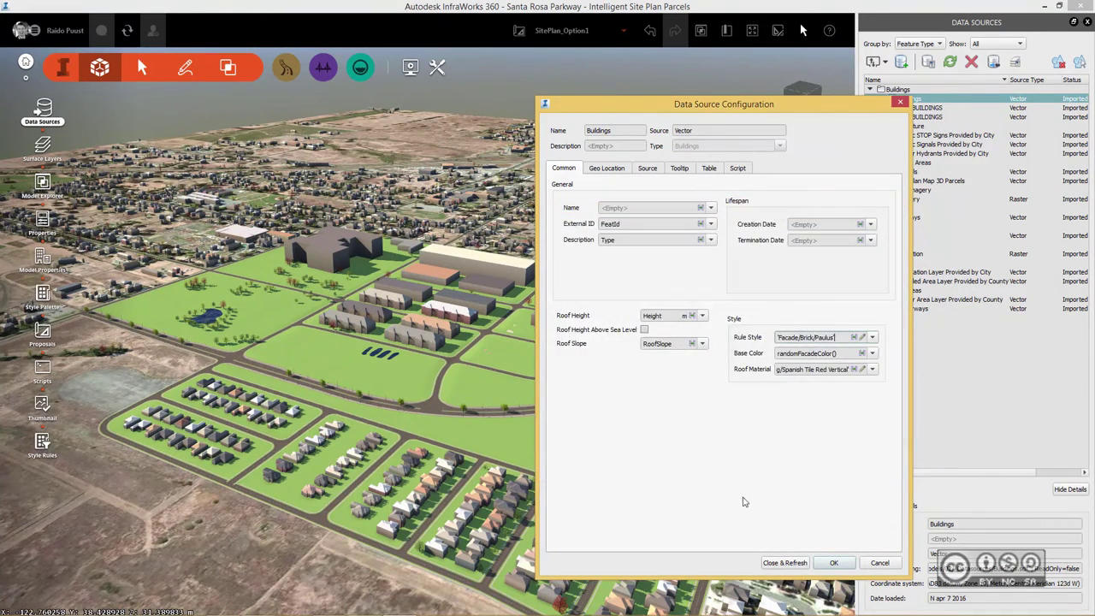
{"action": "left_click", "coordinate": [785, 562]}
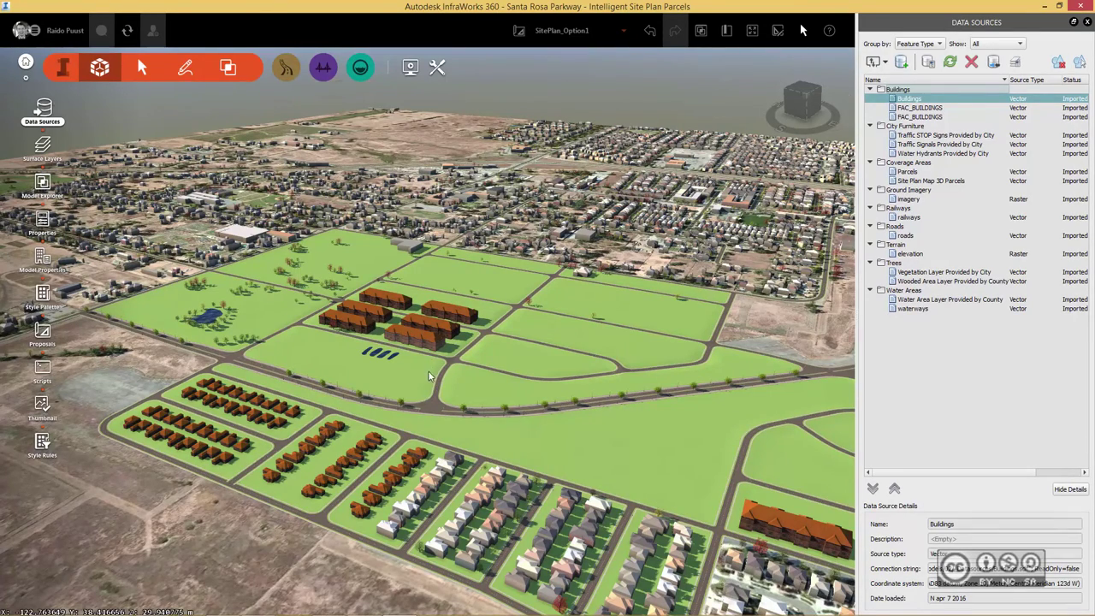
{"action": "scroll", "coordinate": [431, 297], "scroll_direction": "up", "scroll_amount": 3}
{"action": "scroll", "coordinate": [432, 291], "scroll_direction": "up", "scroll_amount": 2}
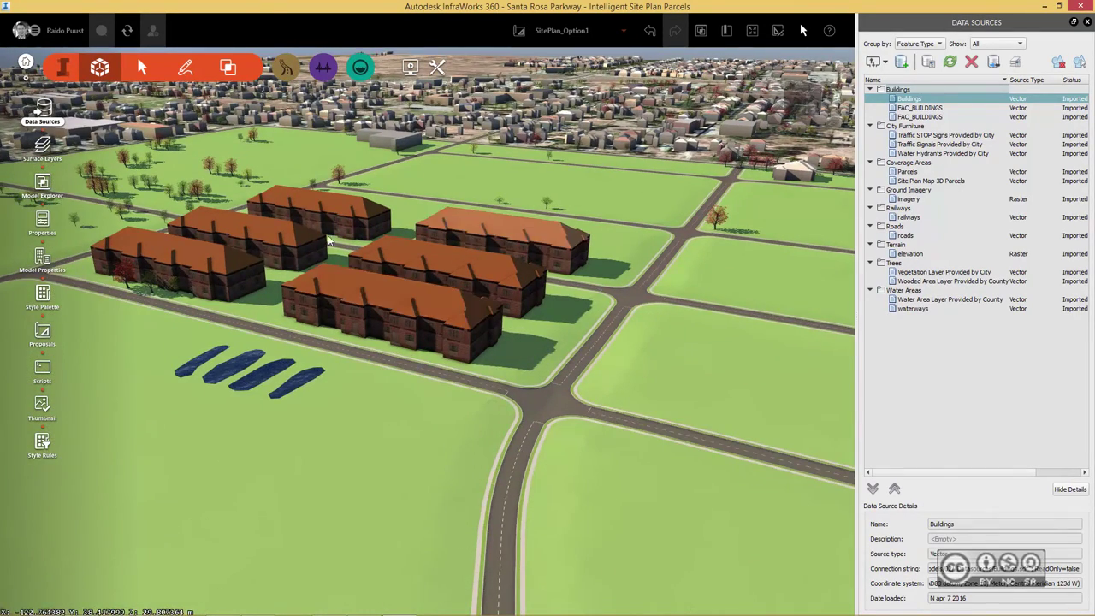
{"action": "scroll", "coordinate": [409, 422], "scroll_direction": "down", "scroll_amount": 5}
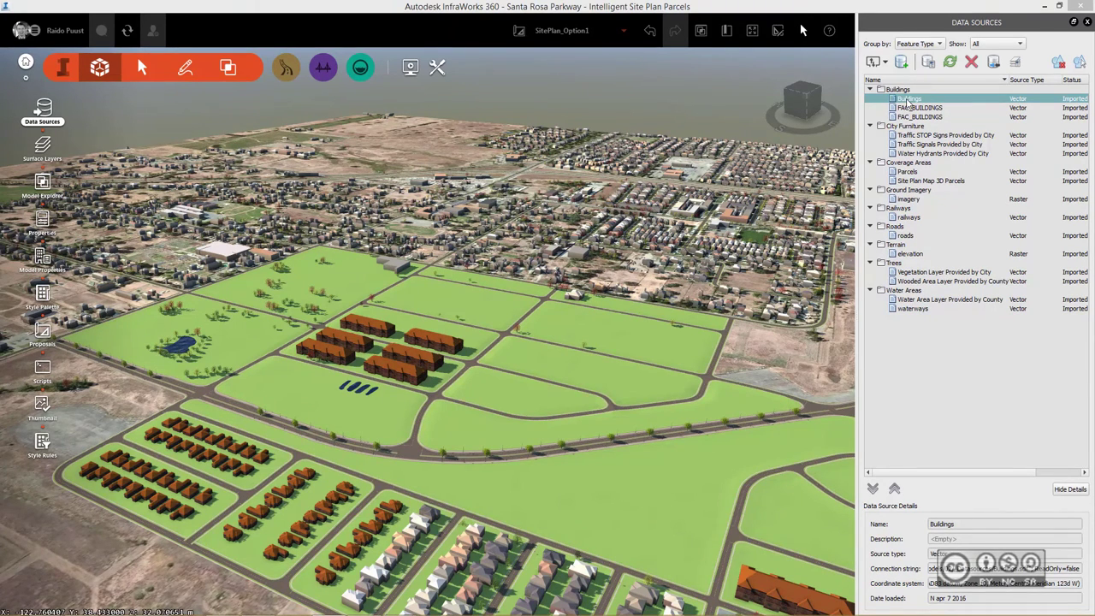
Add Buildings.sdf as a new SDF data source
{"action": "left_click", "coordinate": [884, 61]}
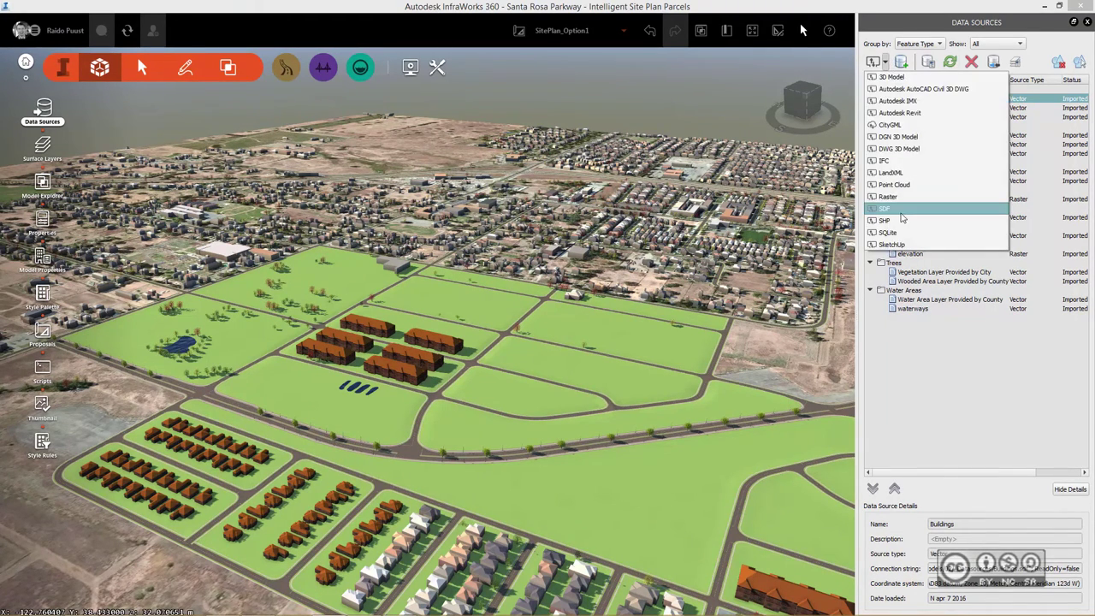
{"action": "left_click", "coordinate": [886, 211]}
{"action": "left_click", "coordinate": [139, 95]}
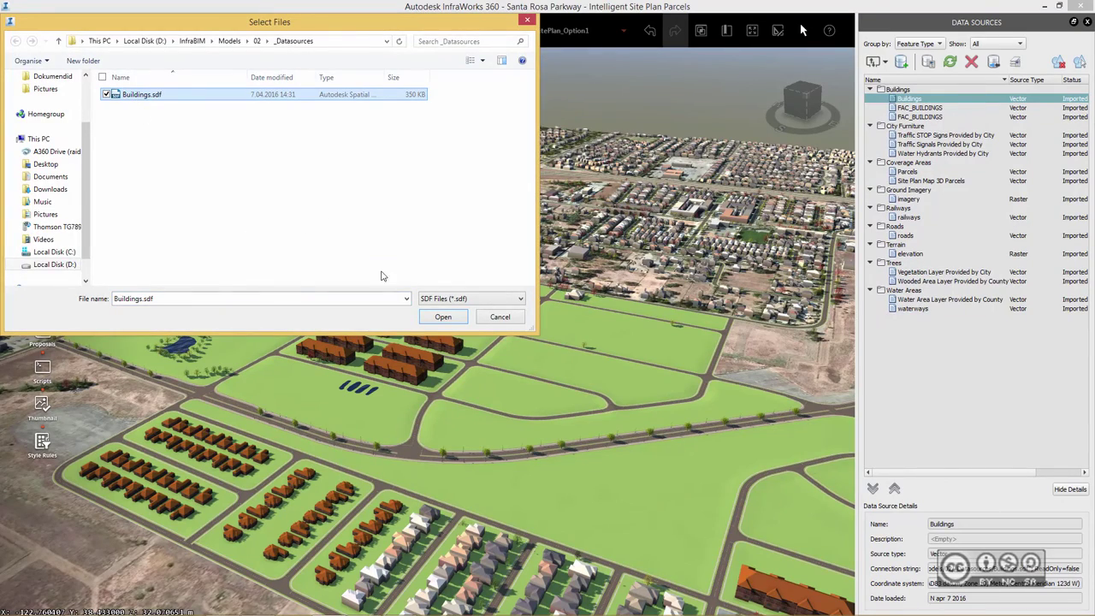
{"action": "left_click", "coordinate": [442, 317]}
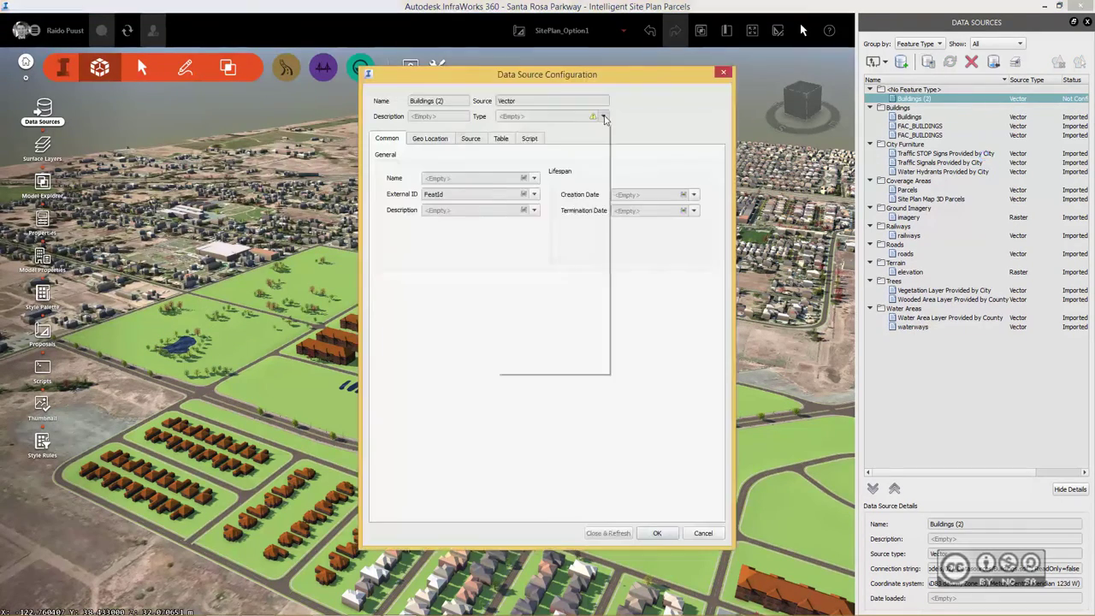
Set the feature type to Buildings, with Height as the roof height
{"action": "left_click", "coordinate": [552, 116]}
{"action": "left_click", "coordinate": [537, 139]}
{"action": "left_click", "coordinate": [515, 288]}
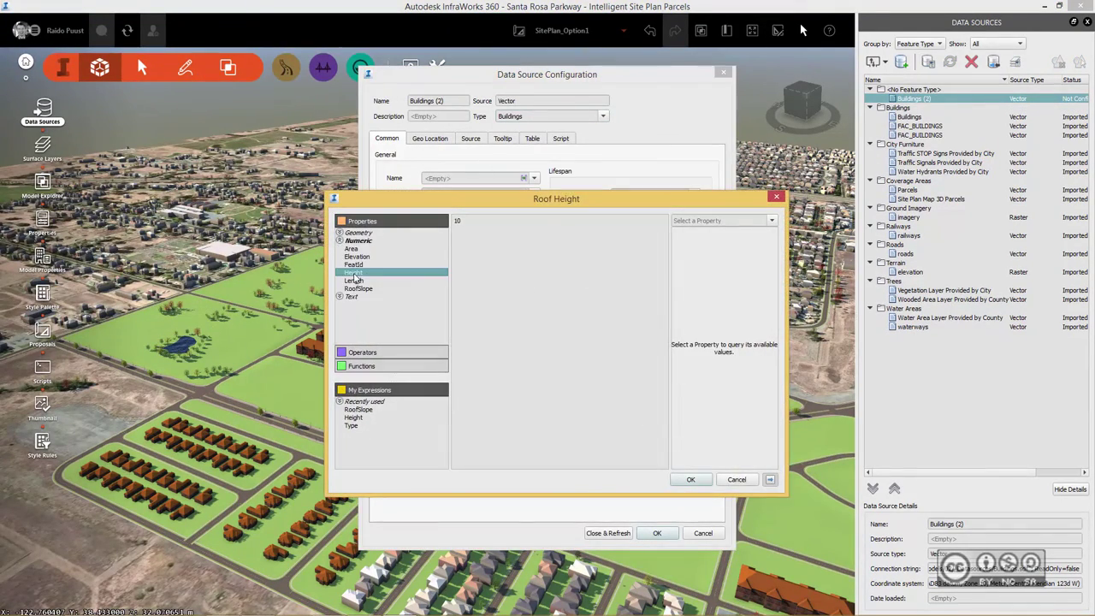
{"action": "left_click", "coordinate": [691, 479]}
{"action": "left_click", "coordinate": [523, 357]}
{"action": "left_click", "coordinate": [690, 479]}
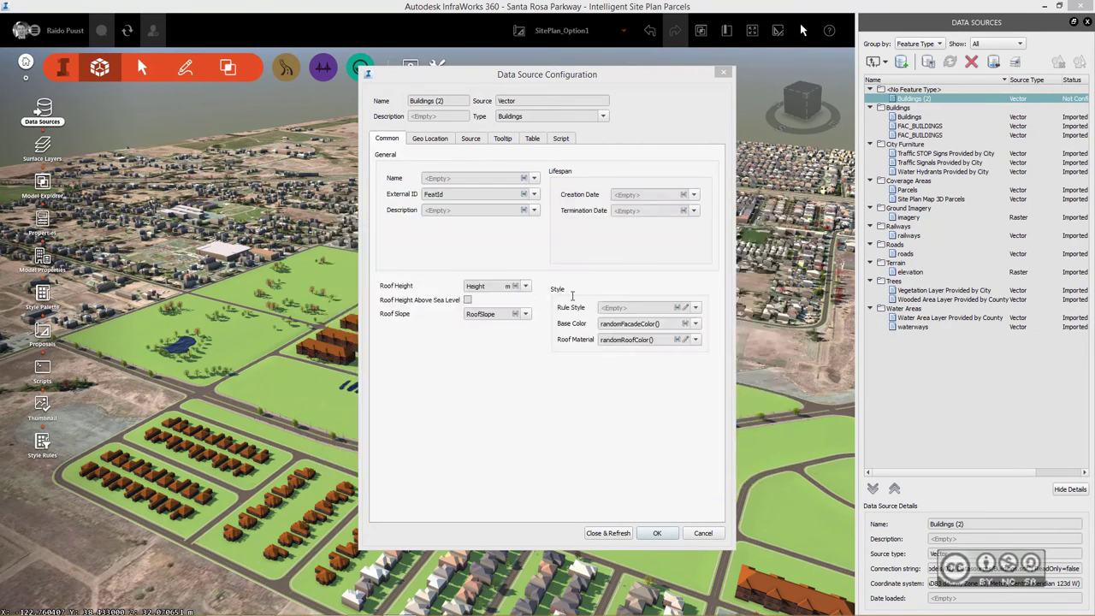
{"action": "left_click", "coordinate": [524, 233]}
{"action": "key", "text": "Escape"}
Filter the source to Type = 'COMMERCIAL'
{"action": "left_click", "coordinate": [471, 139]}
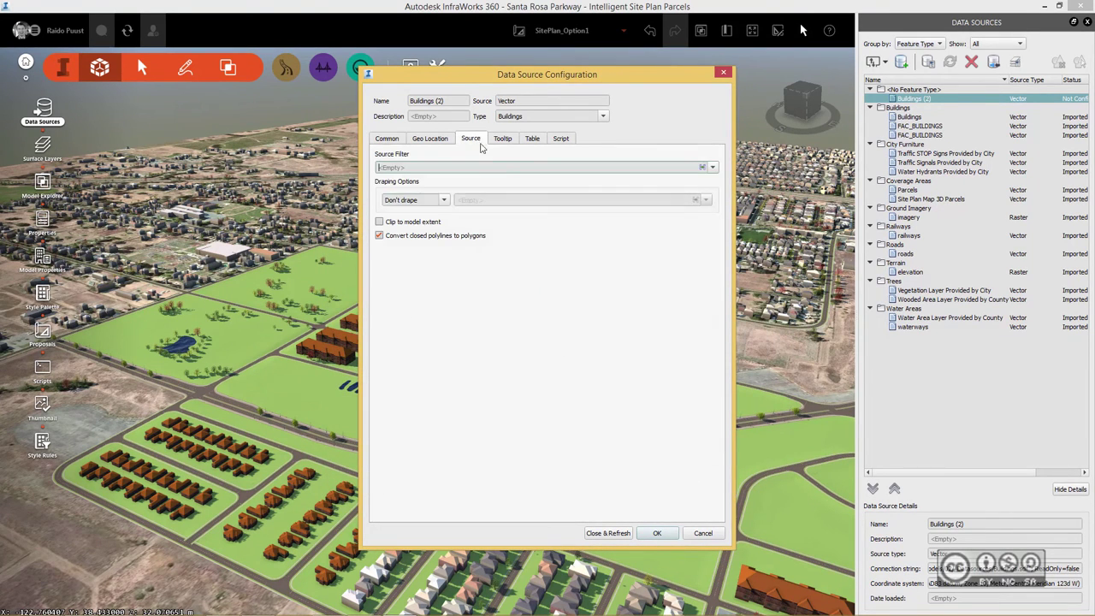
{"action": "left_click", "coordinate": [701, 167]}
{"action": "double_click", "coordinate": [440, 280]}
{"action": "left_click", "coordinate": [770, 221]}
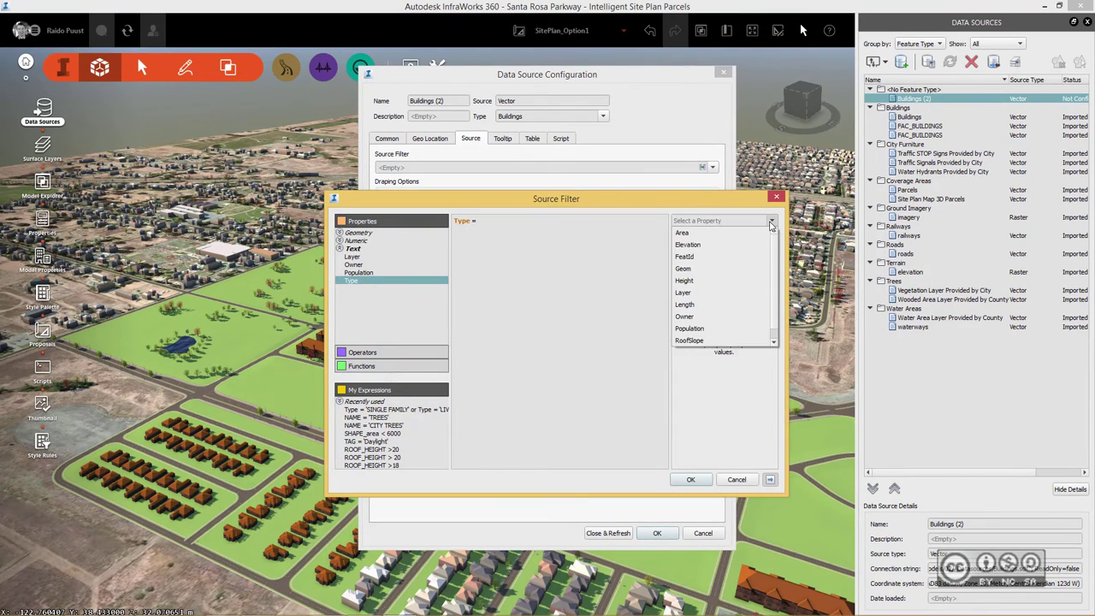
{"action": "left_click", "coordinate": [748, 325]}
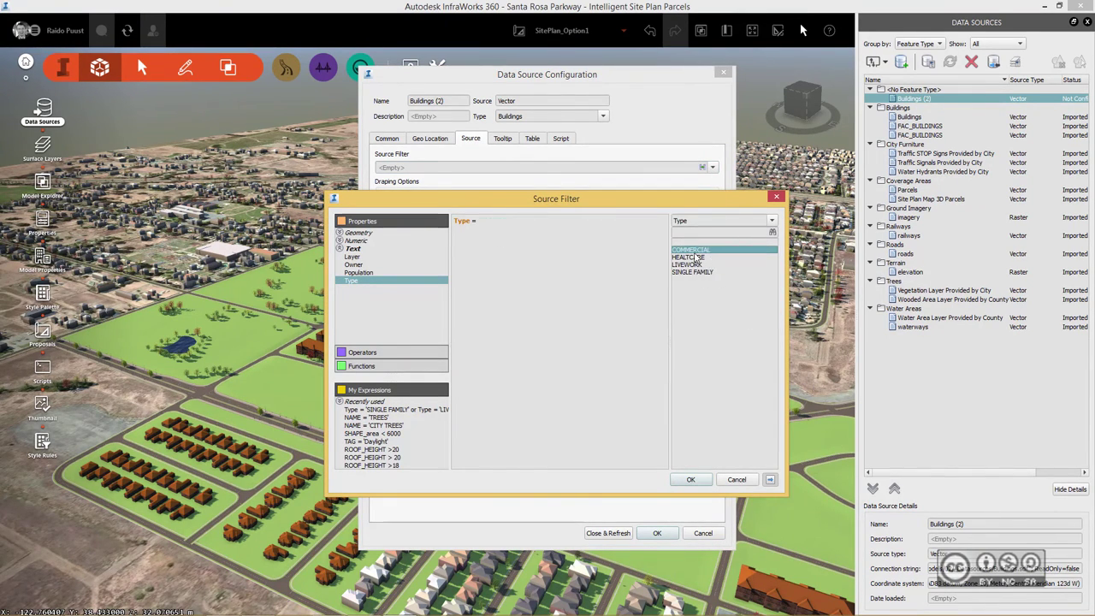
{"action": "left_click", "coordinate": [690, 479]}
Give the buildings a Spanish Tile roof material
{"action": "left_click", "coordinate": [387, 138]}
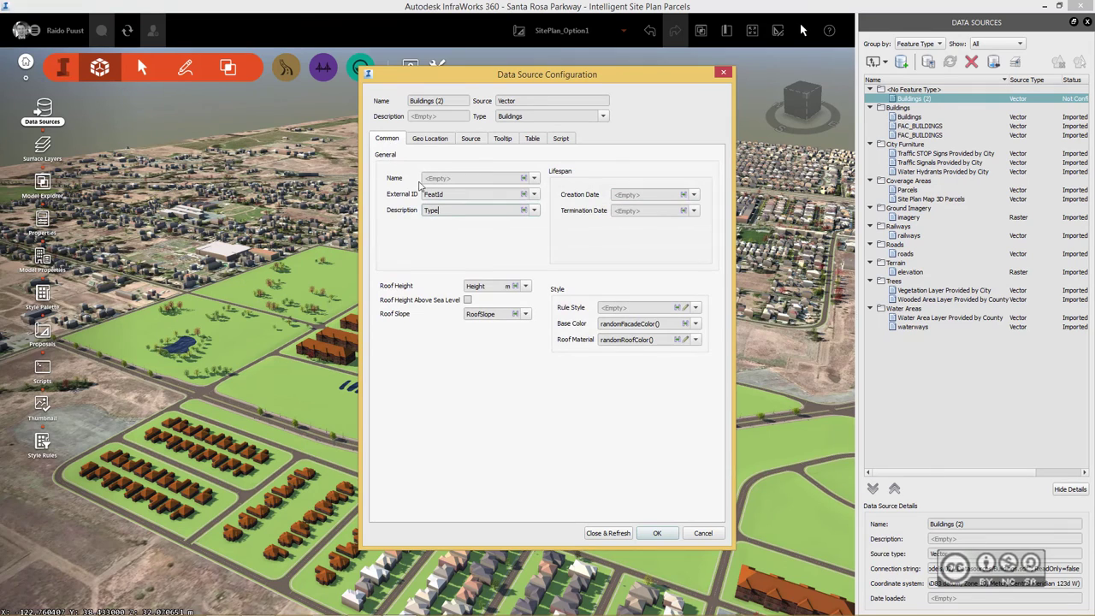
{"action": "left_click", "coordinate": [685, 339]}
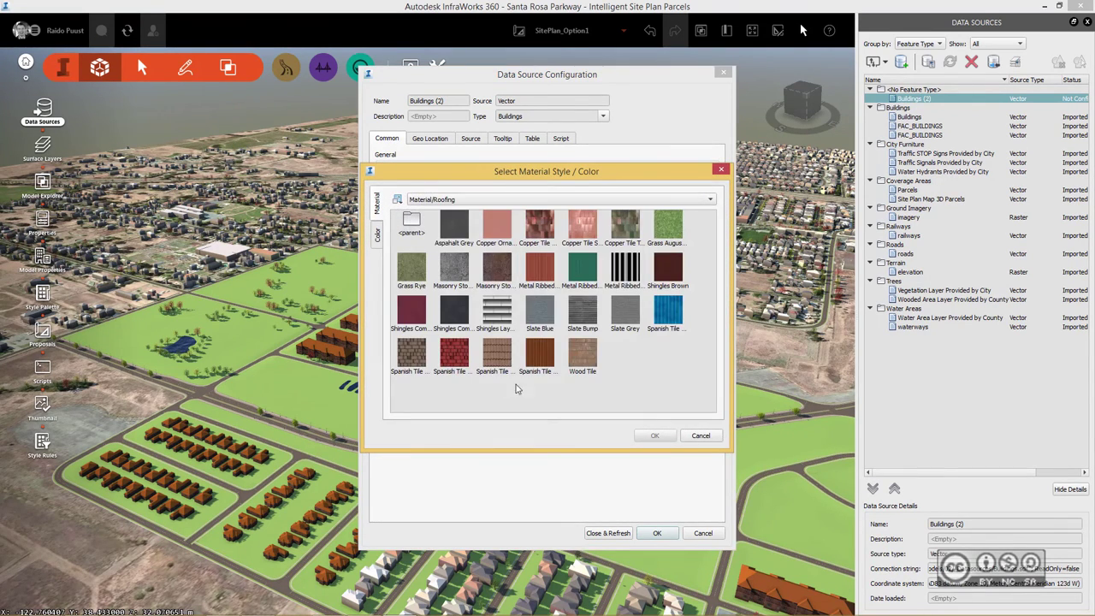
{"action": "left_click", "coordinate": [665, 311]}
{"action": "left_click", "coordinate": [655, 436]}
Drape the commercial buildings on the terrain and Close & Refresh
{"action": "left_click", "coordinate": [470, 137]}
{"action": "left_click", "coordinate": [443, 200]}
{"action": "left_click", "coordinate": [395, 224]}
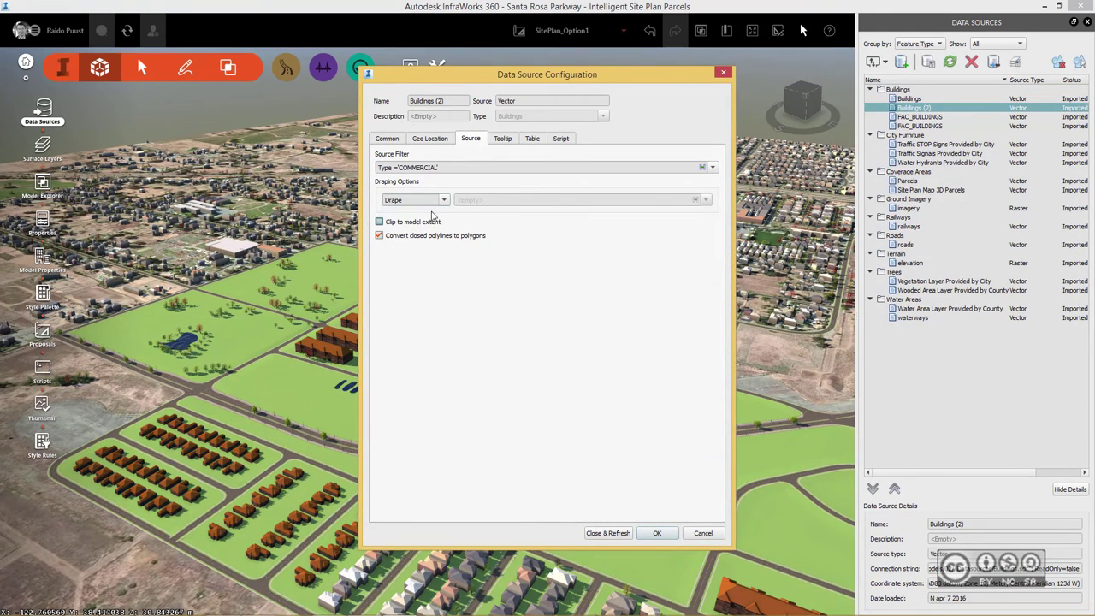
{"action": "left_click", "coordinate": [607, 533]}
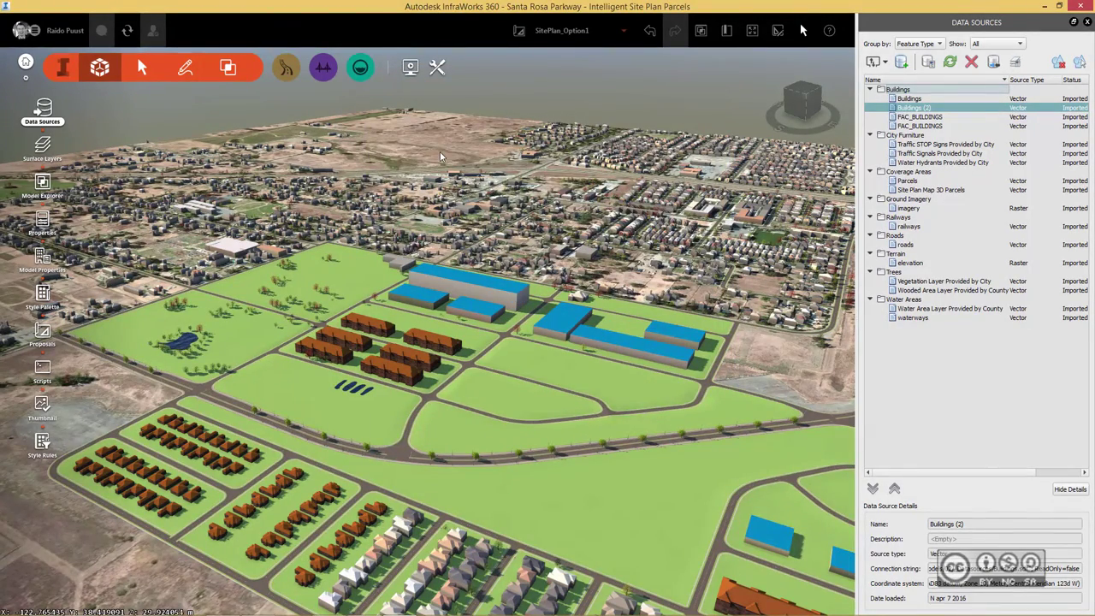
Add Buildings.sdf again as a third SDF data source
{"action": "left_click", "coordinate": [885, 63]}
{"action": "left_click", "coordinate": [887, 232]}
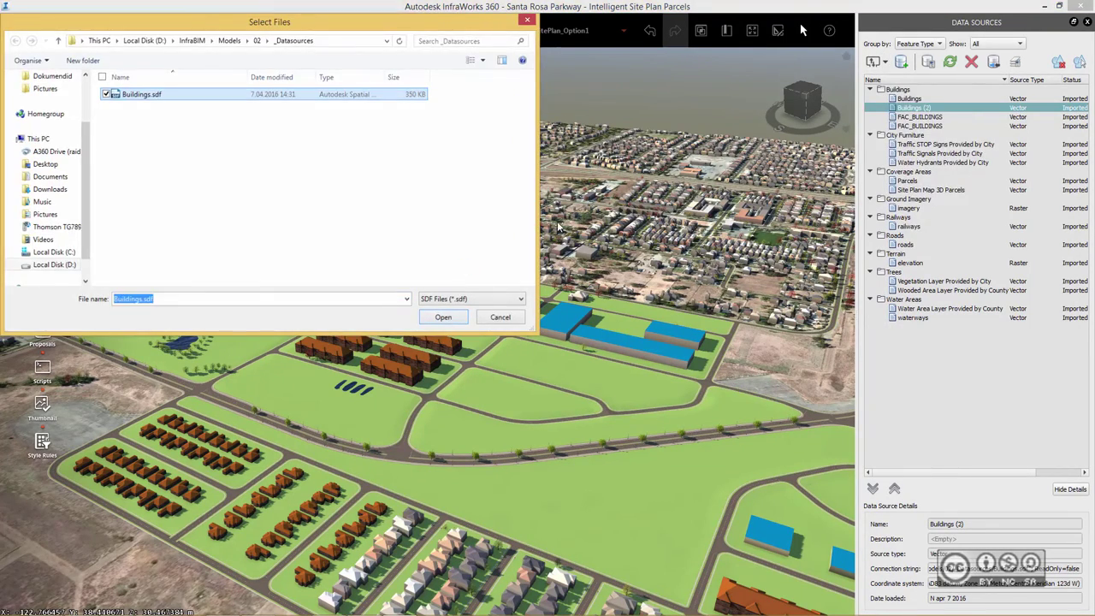
{"action": "left_click", "coordinate": [443, 317]}
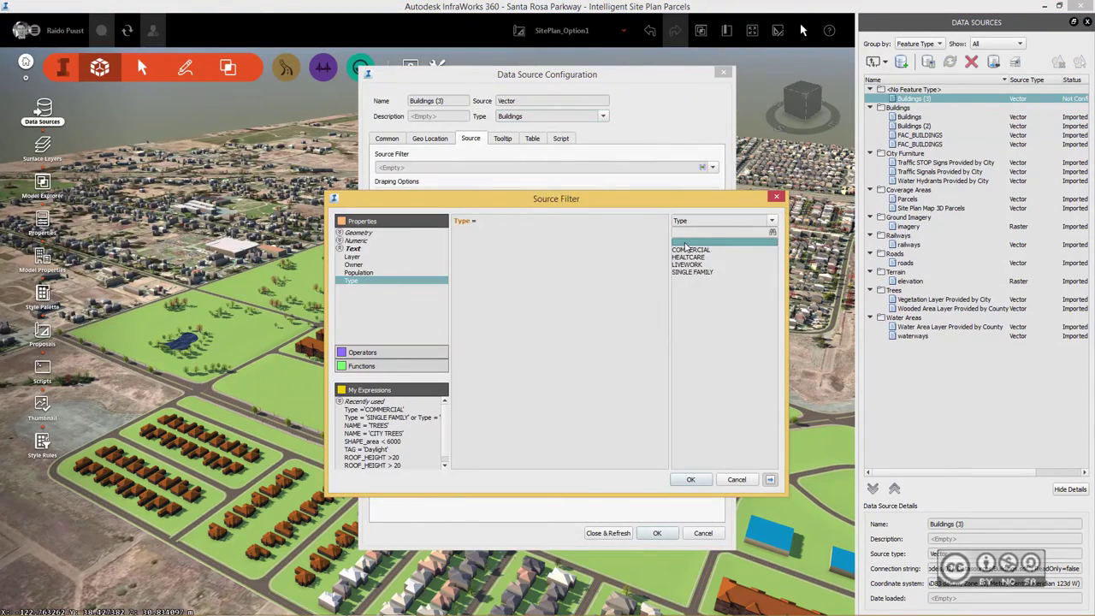
Filter the source to Type = 'HEALTCARE' or Type = another value
{"action": "double_click", "coordinate": [689, 257]}
{"action": "type", "text": "or Type ="}
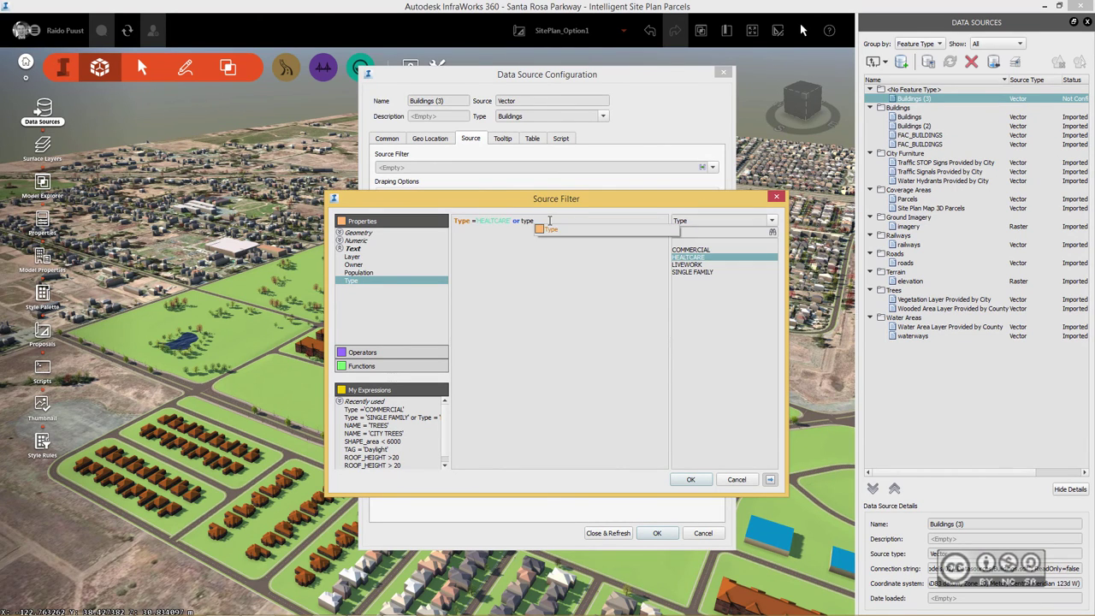
{"action": "left_click", "coordinate": [689, 479]}
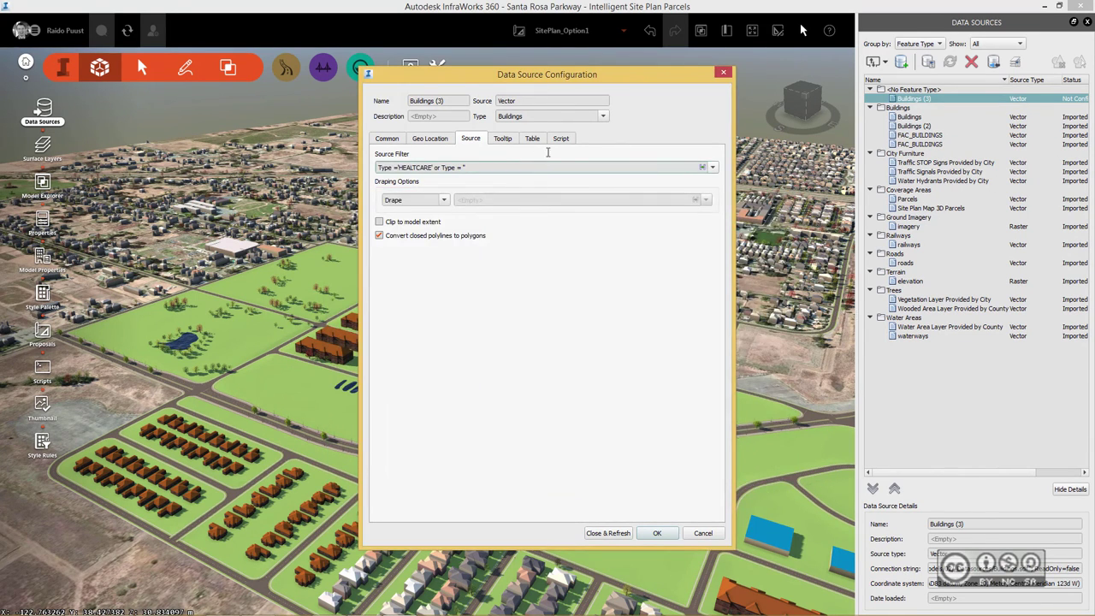
Use Spanish Tile Brown roofs and a Dercetas brick facade style
{"action": "left_click", "coordinate": [685, 339]}
{"action": "key", "text": "Escape"}
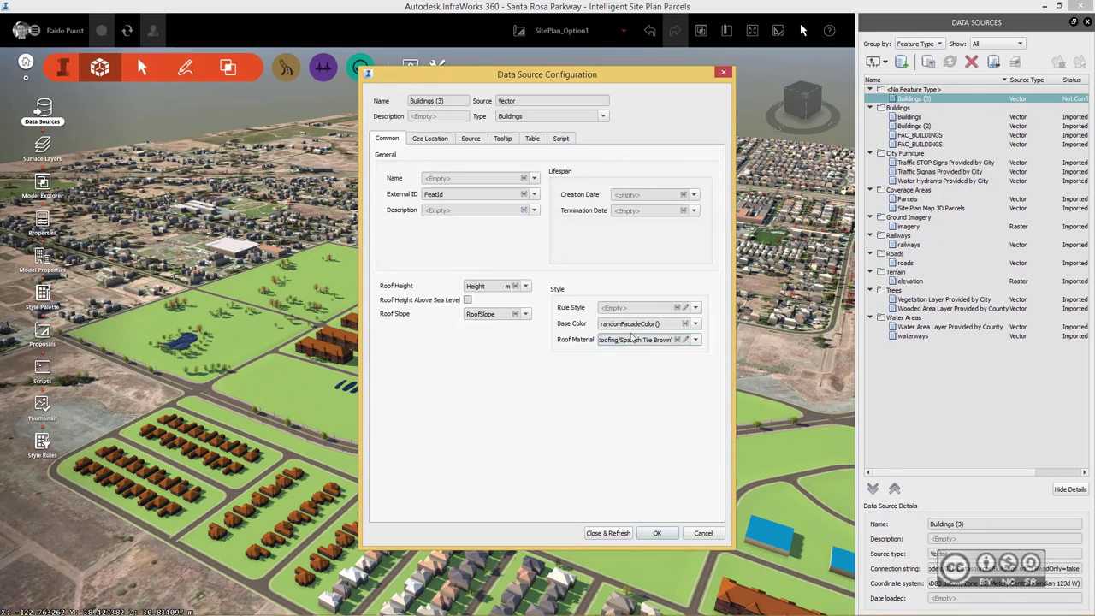
{"action": "left_click", "coordinate": [686, 324]}
{"action": "left_click", "coordinate": [454, 313]}
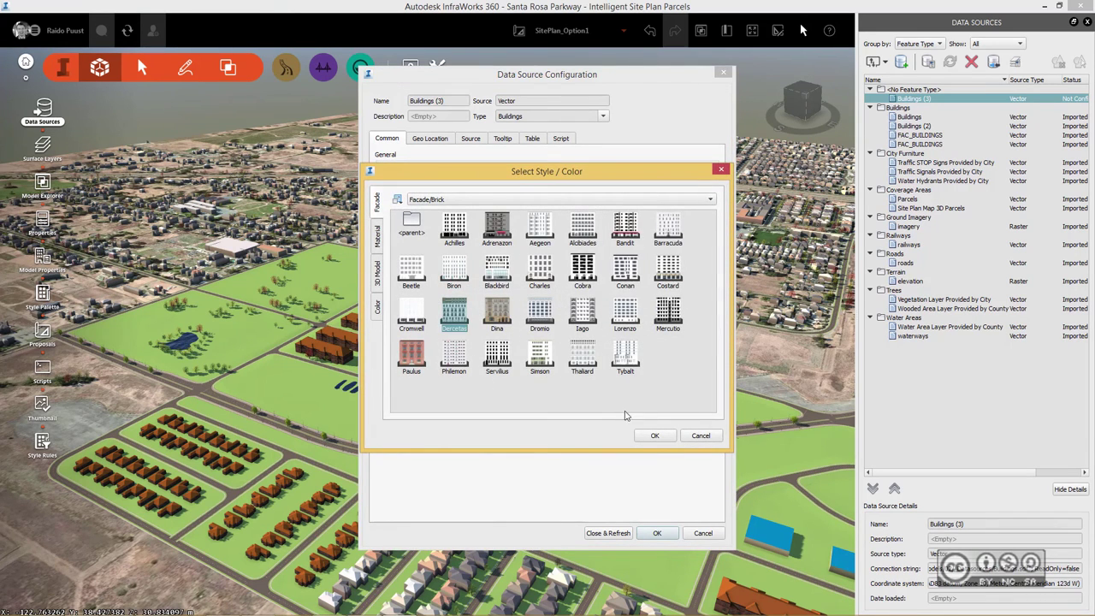
{"action": "left_click", "coordinate": [654, 435]}
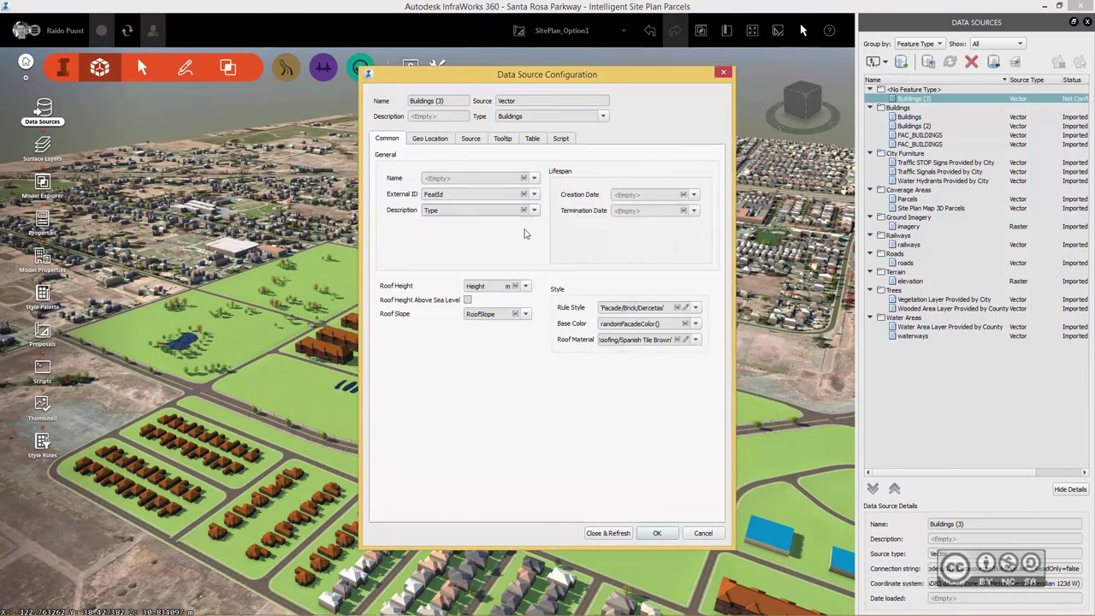